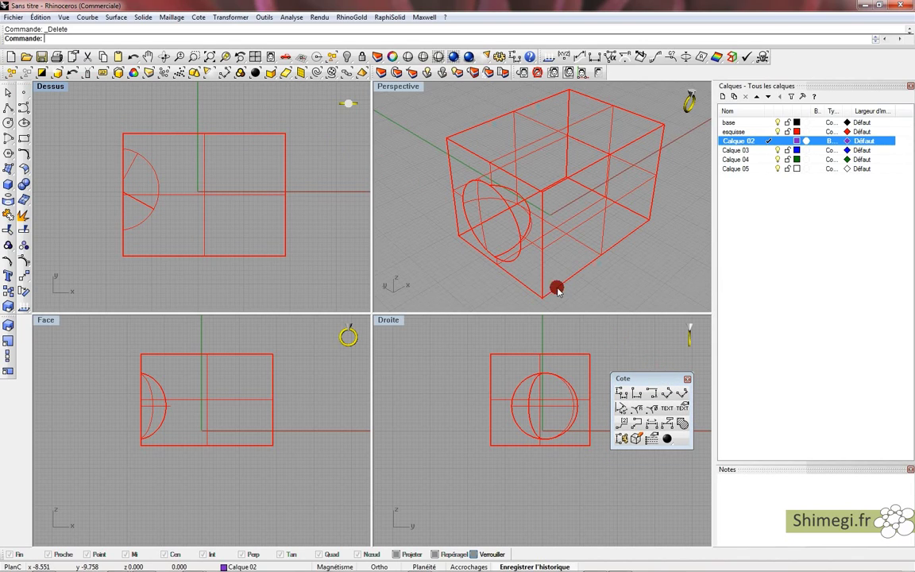
pyautogui.moveTo(561, 265); pyautogui.dragTo(608, 254, button='right')
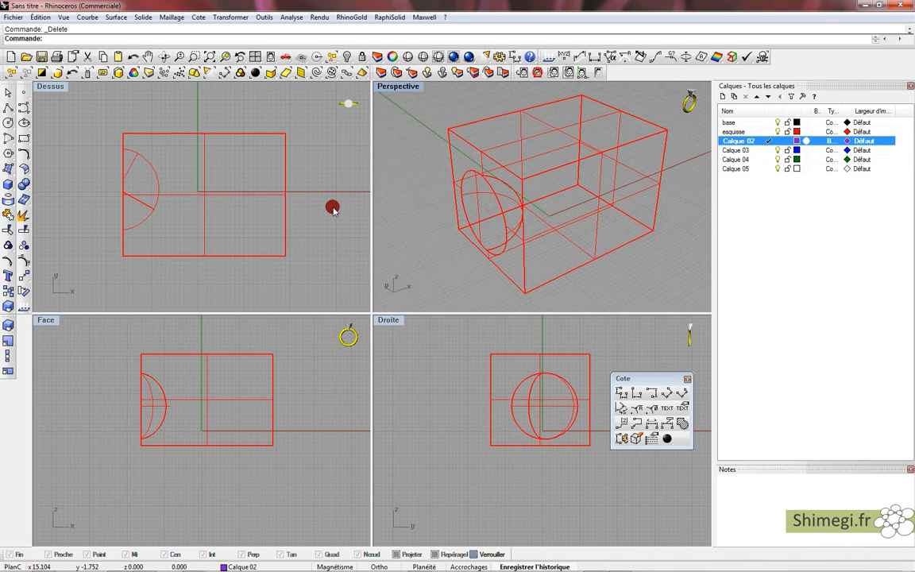
pyautogui.moveTo(330, 208); pyautogui.dragTo(322, 198, button='right')
pyautogui.scroll(-2, 316, 197)
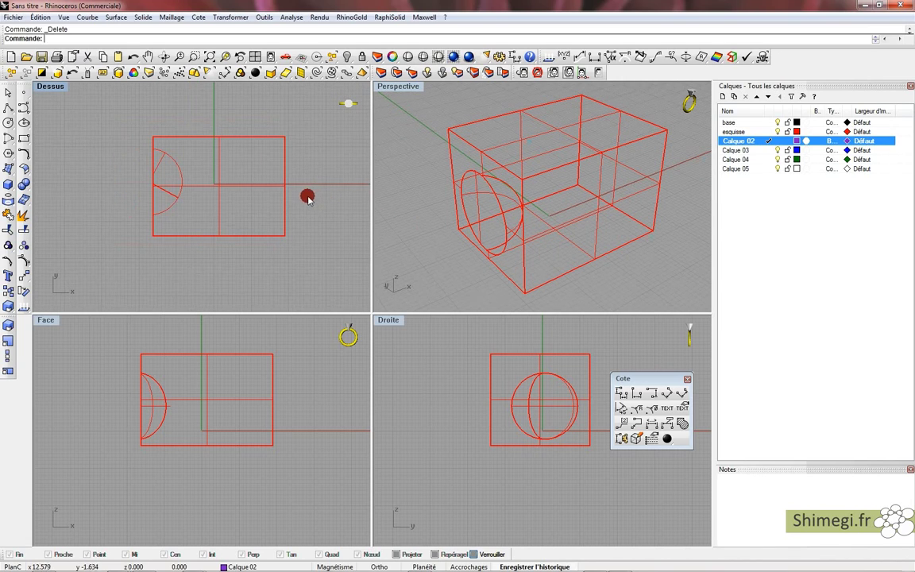
pyautogui.click(251, 184)
pyautogui.moveTo(476, 164)
pyautogui.mouseDown(button='right')
pyautogui.moveTo(523, 126)
pyautogui.moveTo(534, 141)
pyautogui.moveTo(465, 155)
pyautogui.mouseUp(button='right')
pyautogui.press('Escape')
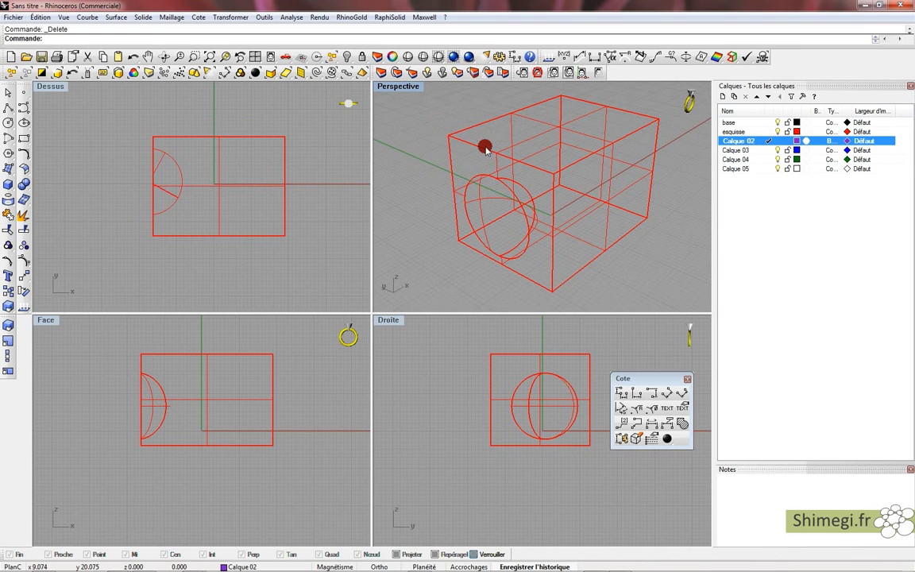
pyautogui.moveTo(506, 180)
pyautogui.mouseDown(button='right')
pyautogui.moveTo(529, 186)
pyautogui.moveTo(562, 158)
pyautogui.moveTo(568, 211)
pyautogui.moveTo(547, 247)
pyautogui.moveTo(536, 255)
pyautogui.moveTo(519, 204)
pyautogui.moveTo(481, 228)
pyautogui.moveTo(522, 190)
pyautogui.moveTo(527, 198)
pyautogui.moveTo(501, 198)
pyautogui.moveTo(502, 174)
pyautogui.moveTo(496, 193)
pyautogui.moveTo(505, 198)
pyautogui.mouseUp(button='right')
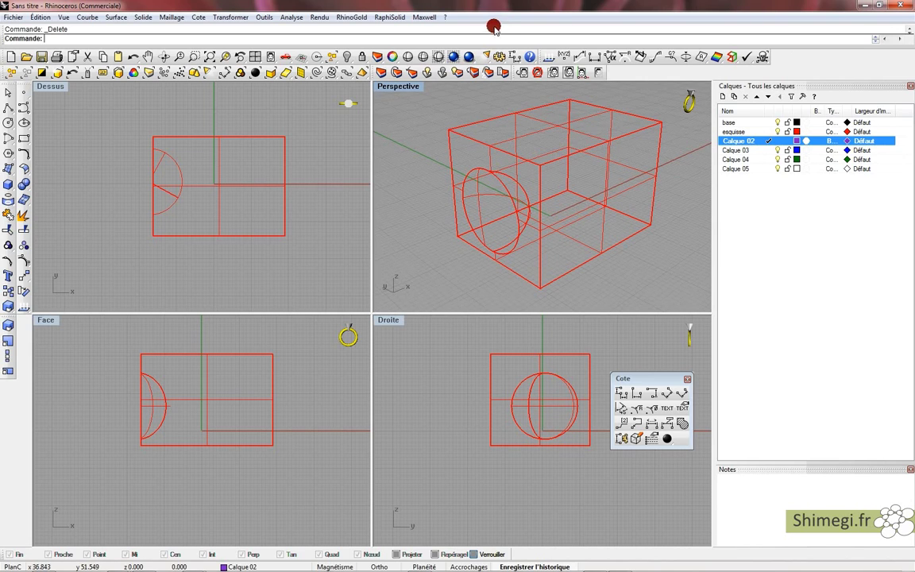
# Move the floating Cote palette over the perspective view and review the available dimension commands.
pyautogui.moveTo(649, 379); pyautogui.dragTo(476, 160)
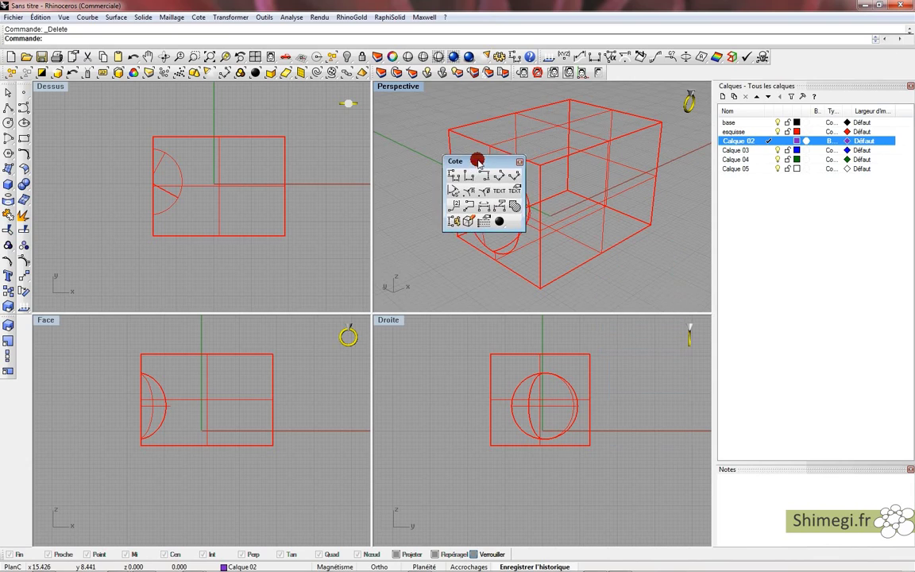
pyautogui.click(197, 17)
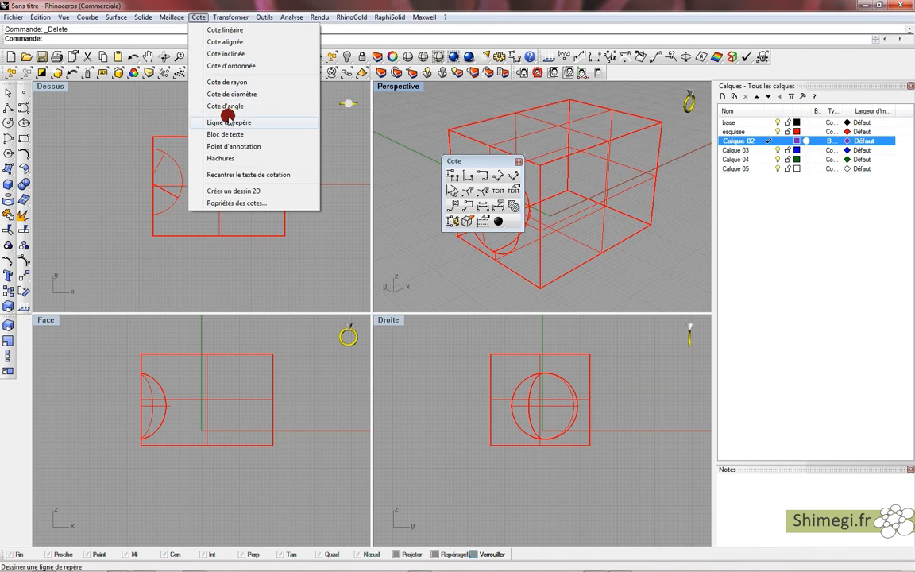
pyautogui.click(225, 5)
pyautogui.moveTo(317, 124); pyautogui.dragTo(311, 130, button='right')
# Try a linear dimension spanning about 19.26 mm above the box in the Dessus view.
pyautogui.click(462, 175)
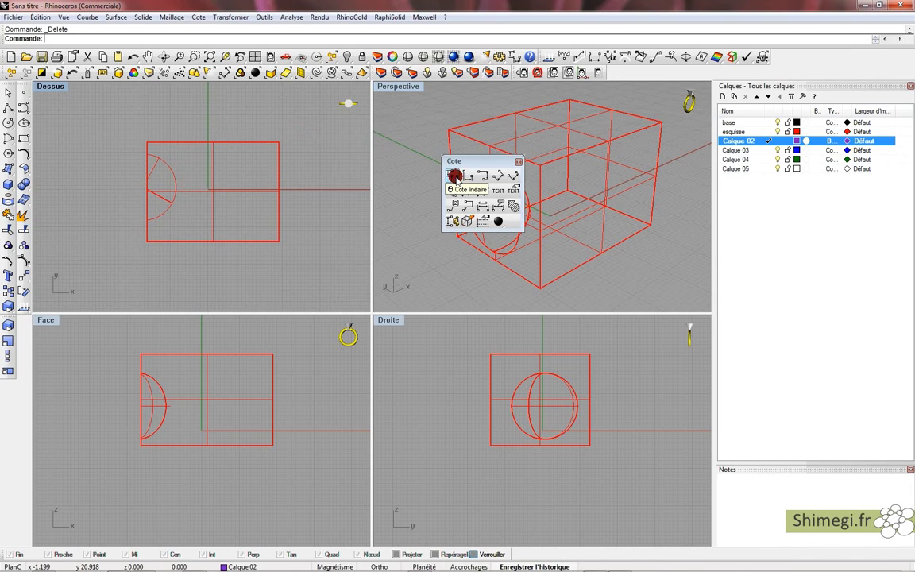
pyautogui.click(174, 165)
pyautogui.click(317, 99)
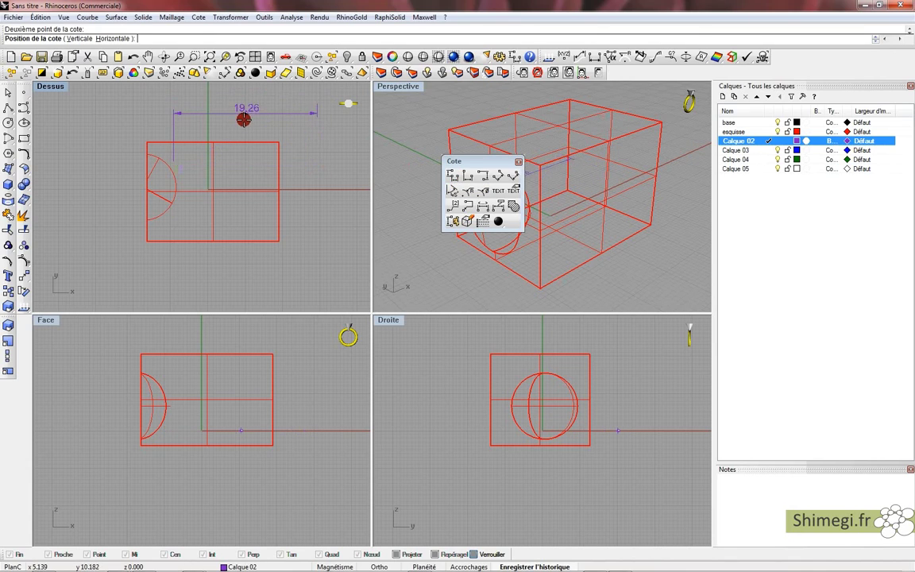
# Try a horizontal dimension between a point inside the box and one above it in the Dessus view.
pyautogui.click(471, 176)
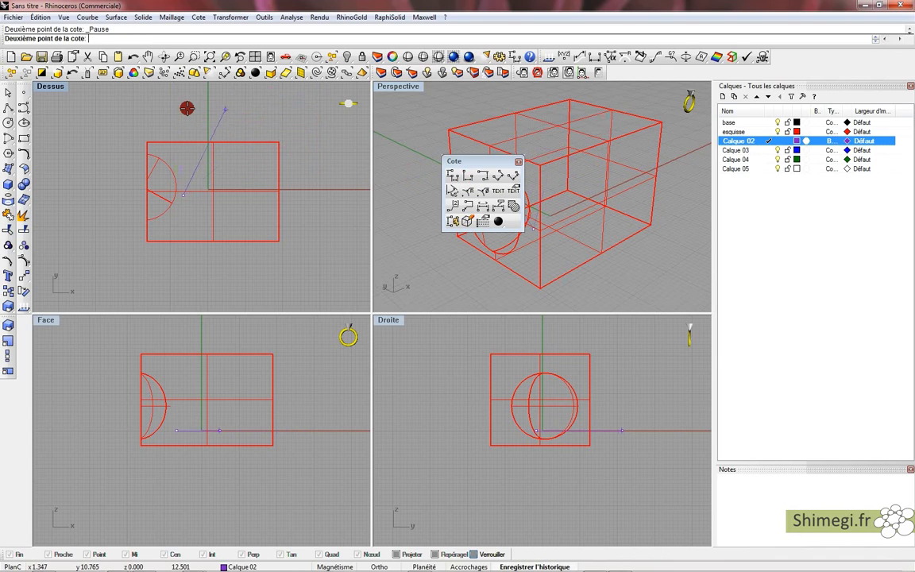
pyautogui.click(218, 108)
pyautogui.click(471, 177)
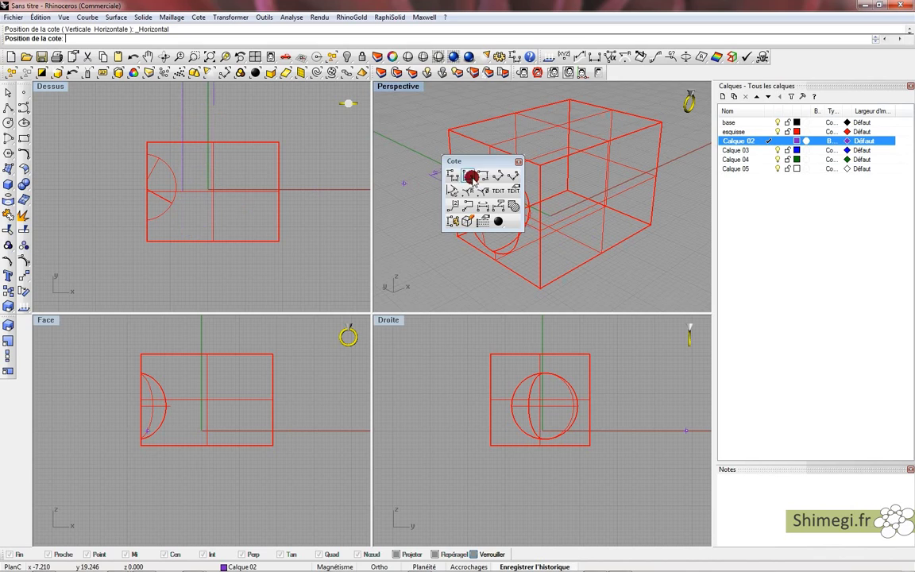
# Try an aligned dimension of about 15.43 mm between two slanted points in the Dessus view.
pyautogui.click(499, 176)
pyautogui.click(499, 176)
pyautogui.click(191, 209)
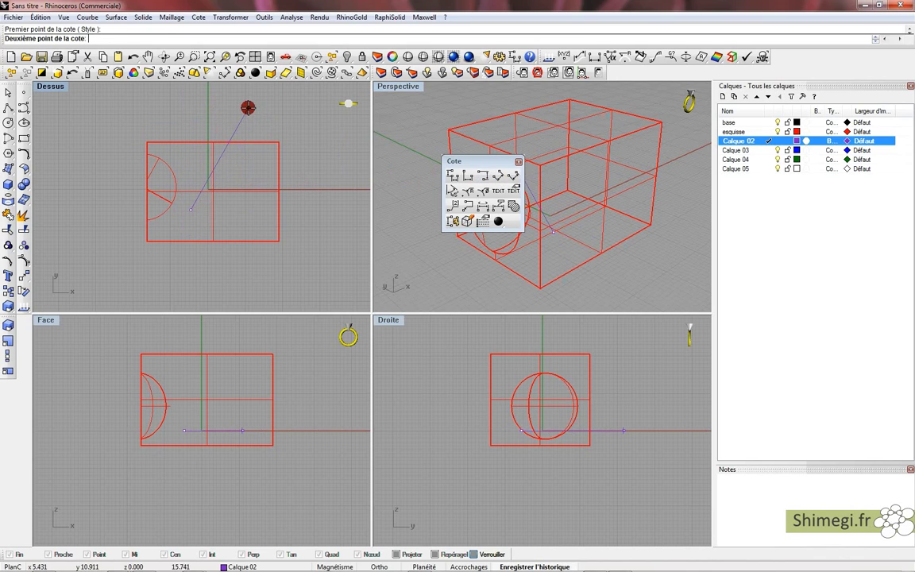
pyautogui.click(218, 98)
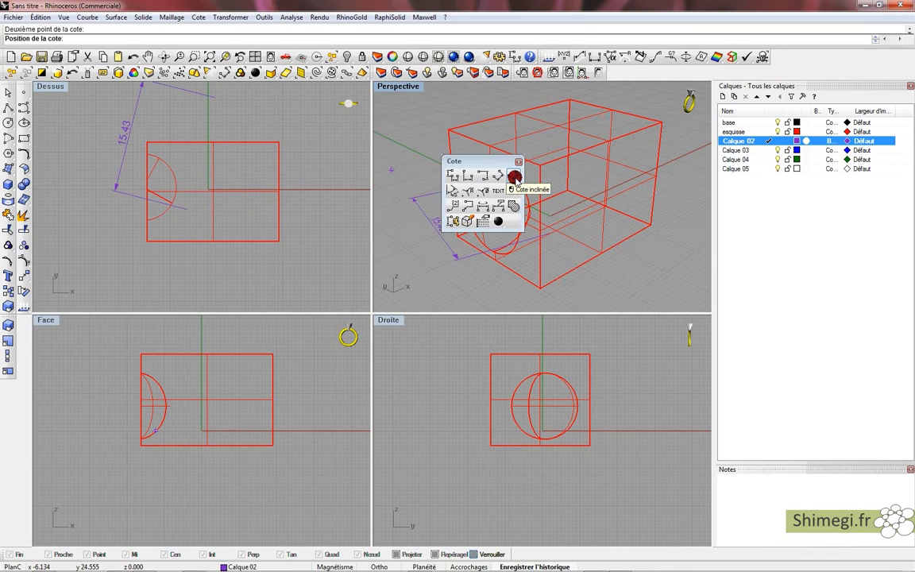
# Try a rotated dimension of about 21.34 mm in the Dessus view, with its angle taken from the box's diagonal.
pyautogui.click(514, 176)
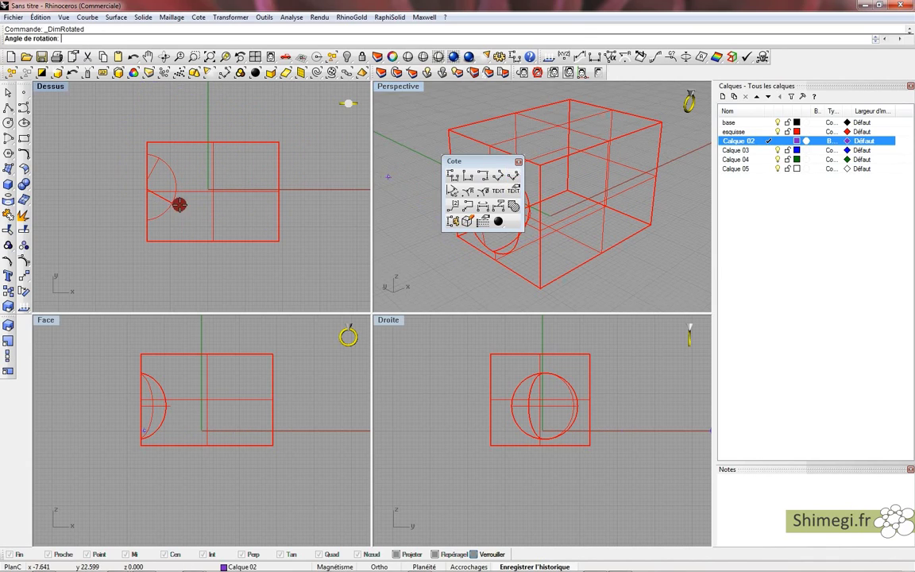
pyautogui.click(148, 241)
pyautogui.click(279, 143)
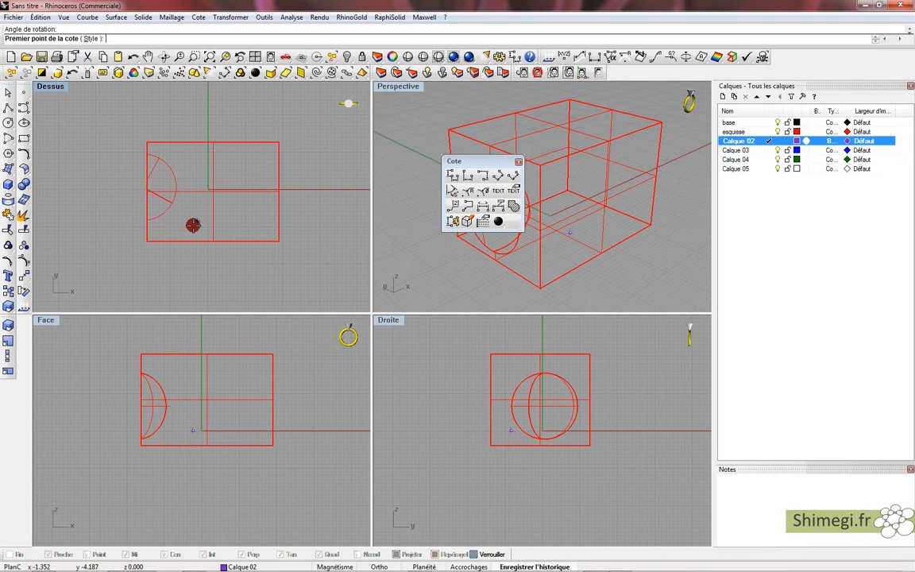
pyautogui.click(147, 225)
pyautogui.click(230, 127)
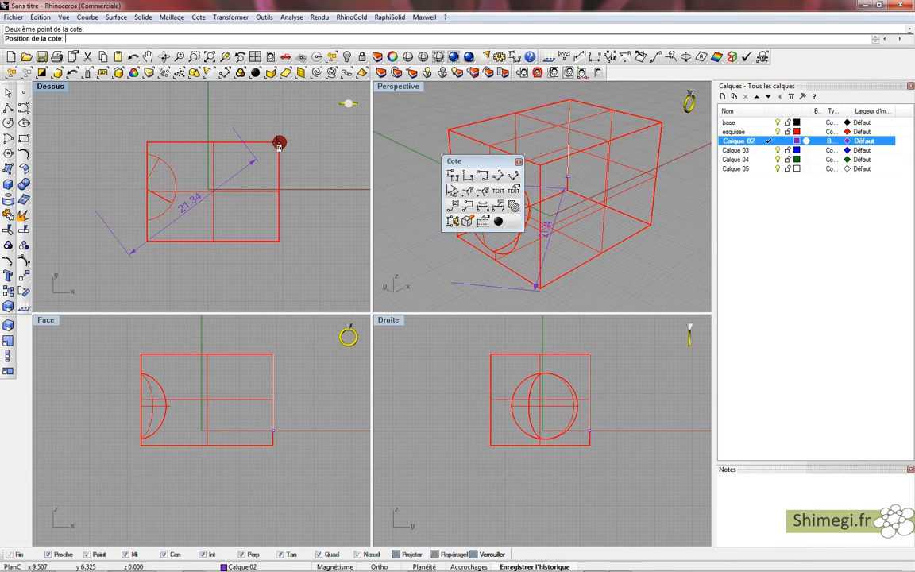
pyautogui.press('Escape')
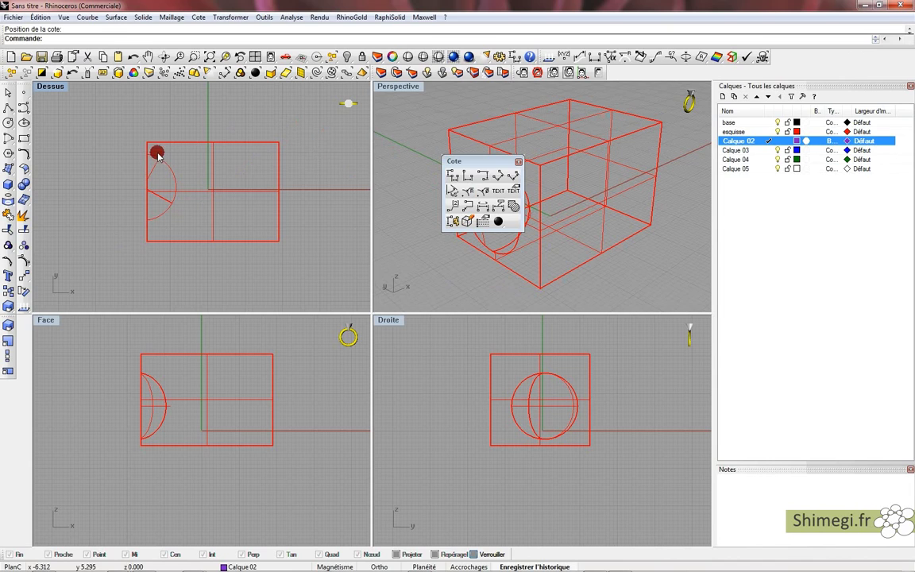
# Try an angle dimension between two edges of the box in the Perspective view.
pyautogui.click(447, 191)
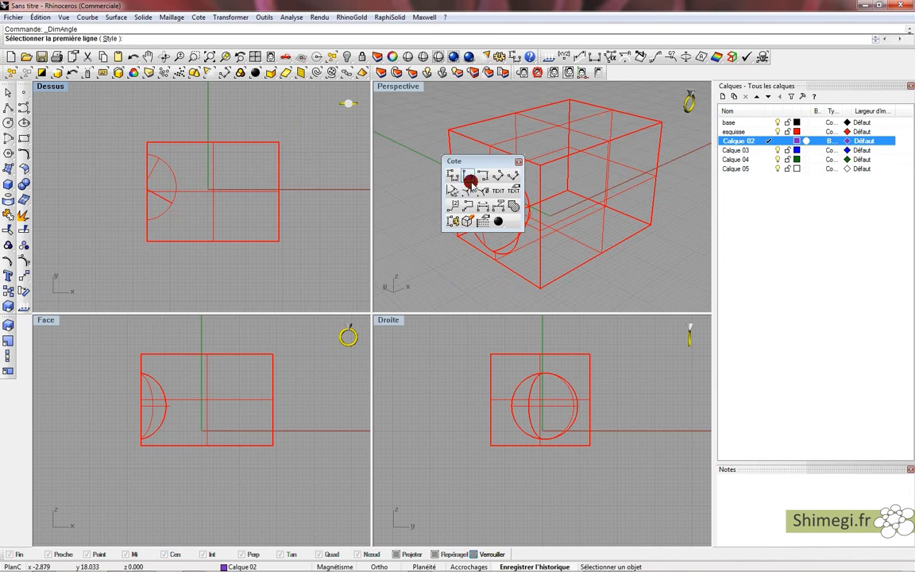
pyautogui.click(567, 198)
pyautogui.click(577, 200)
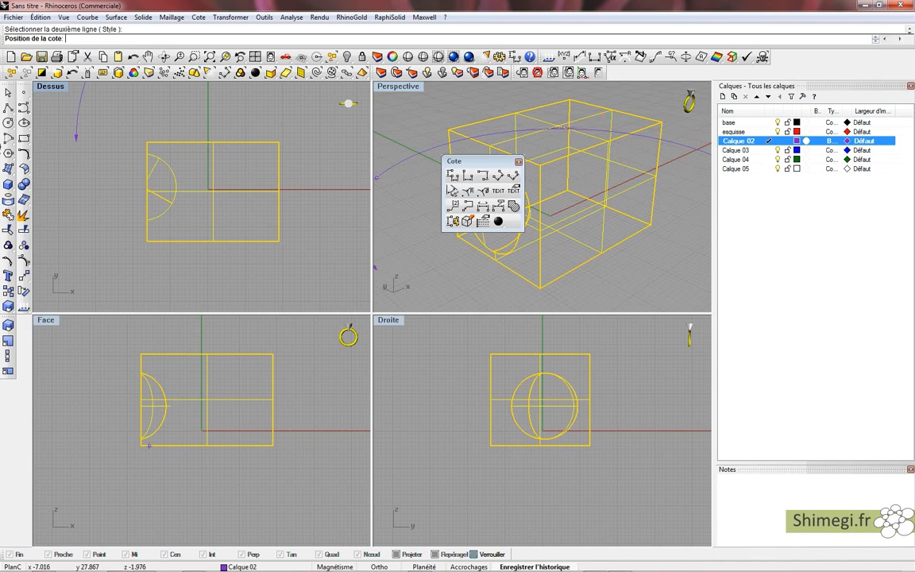
# Draw a circle of about 6.48 mm radius beside the box in the Dessus view and put it on layer esquisse, made current.
pyautogui.click(8, 122)
pyautogui.click(119, 117)
pyautogui.click(127, 165)
pyautogui.moveTo(127, 133); pyautogui.dragTo(158, 179, button='right')
pyautogui.scroll(-3, 201, 160)
pyautogui.click(204, 161)
pyautogui.rightClick(761, 132)
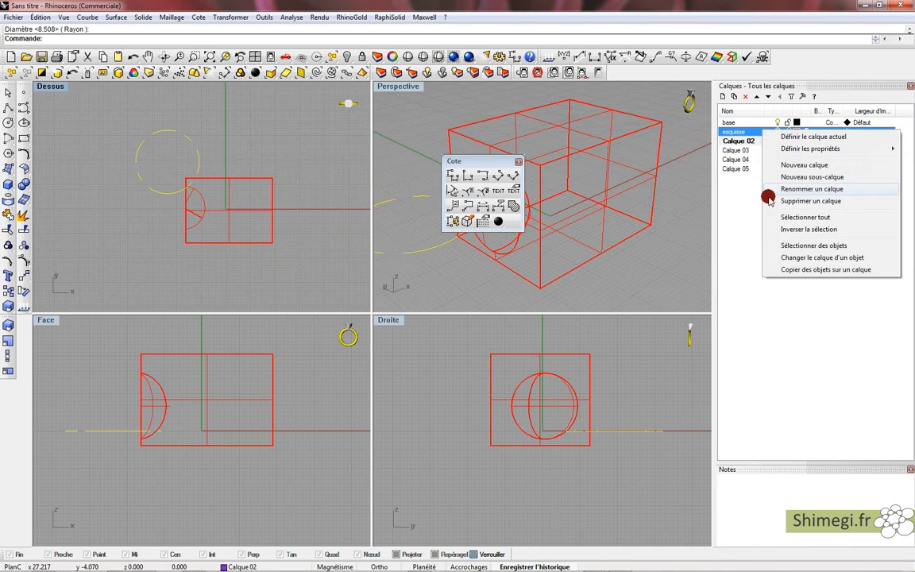
pyautogui.click(787, 258)
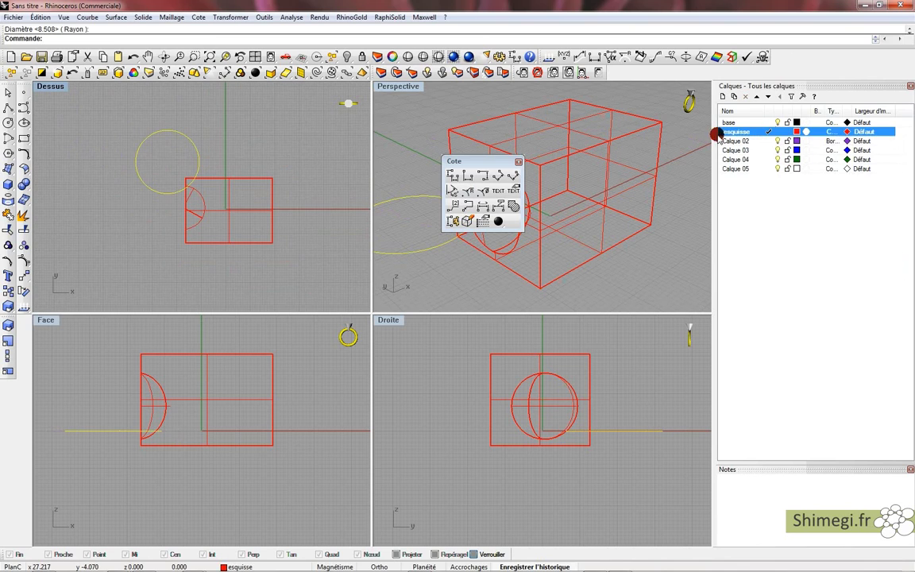
# Dimension the circle's radius, placing the label outside its upper-right edge.
pyautogui.moveTo(205, 151); pyautogui.dragTo(226, 153, button='right')
pyautogui.scroll(2, 226, 153)
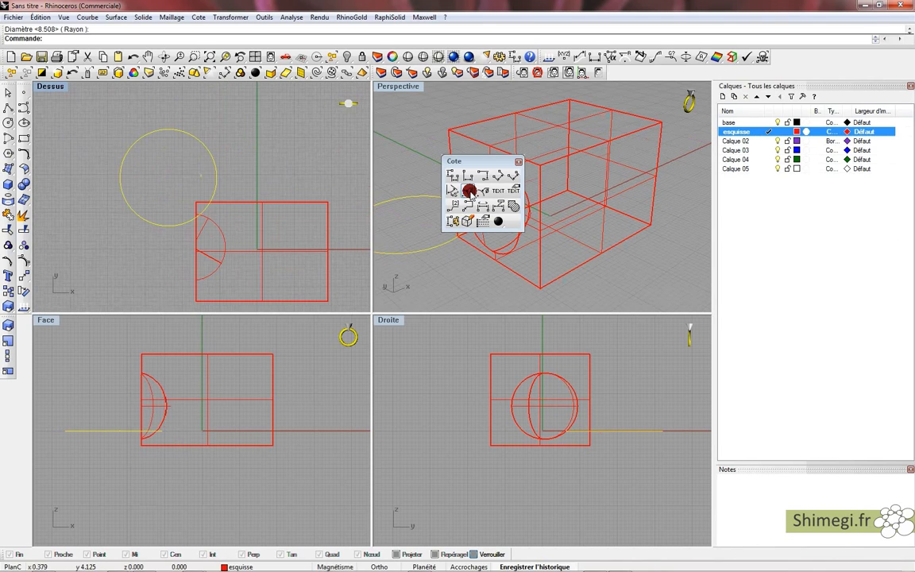
pyautogui.click(469, 192)
pyautogui.click(212, 155)
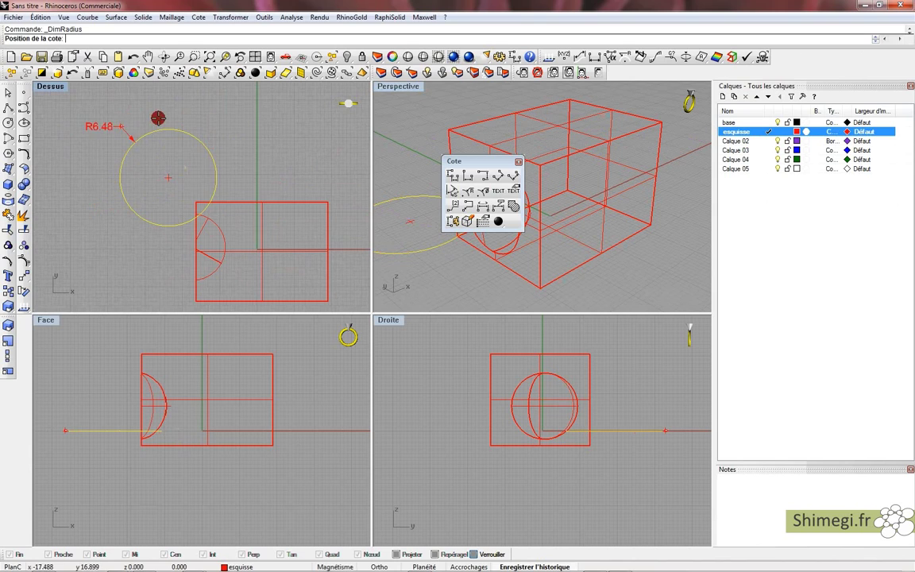
pyautogui.moveTo(275, 198); pyautogui.dragTo(258, 187, button='right')
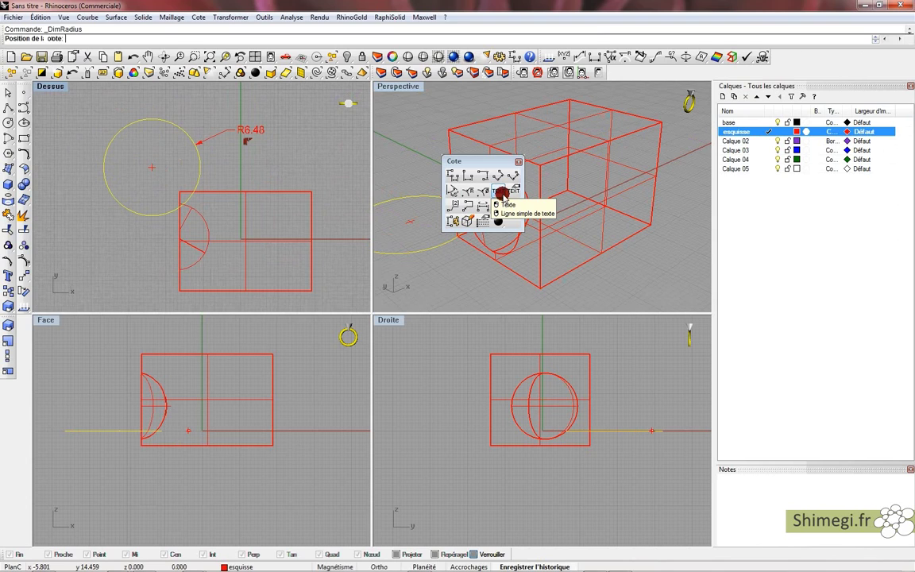
# Create the text "texte" in Arial, 1 mm high, and place it to the lower left of the box in the Dessus view.
pyautogui.click(500, 193)
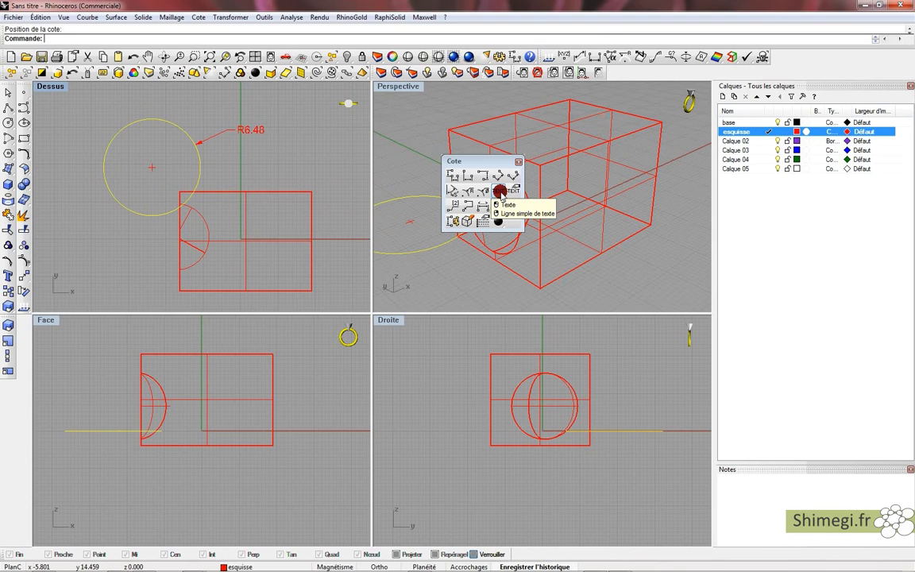
pyautogui.click(233, 177)
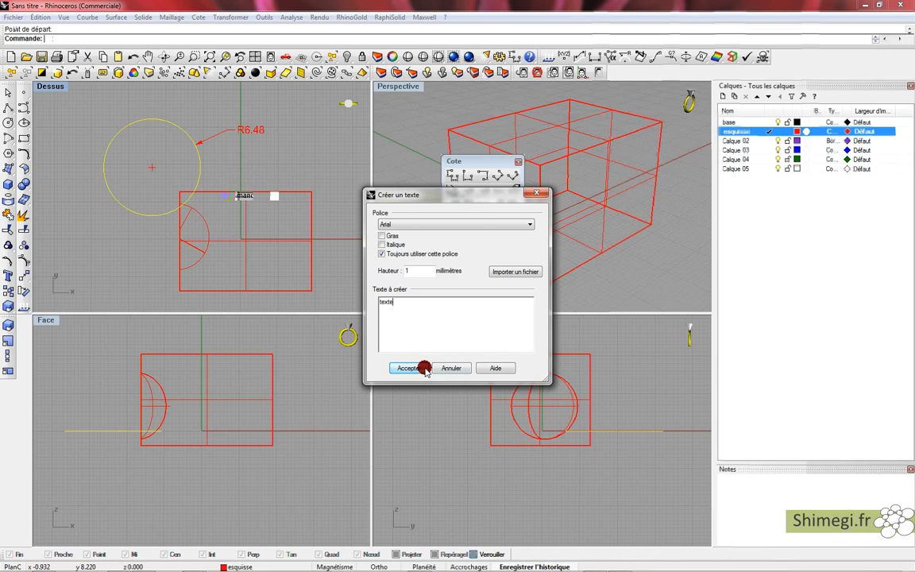
pyautogui.click(425, 368)
pyautogui.moveTo(245, 175); pyautogui.dragTo(144, 262)
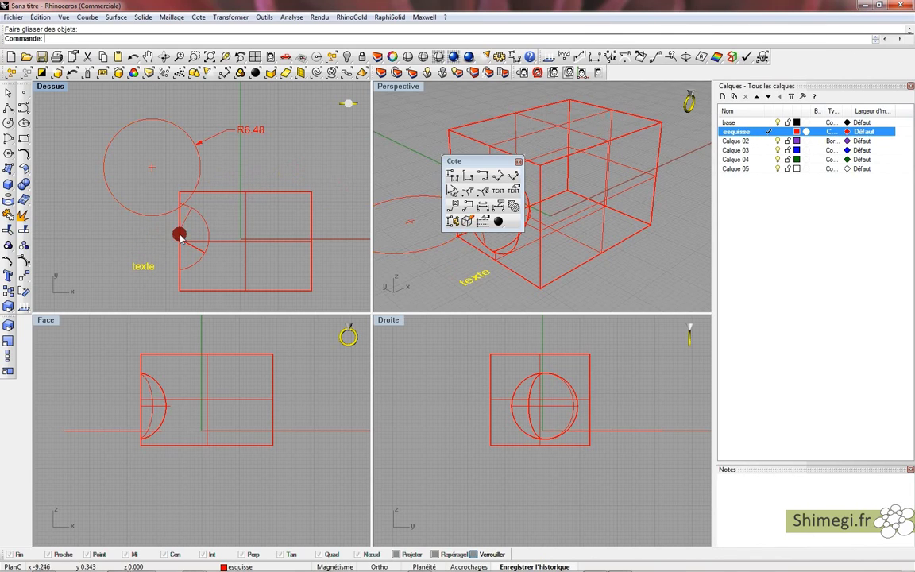
# Place annotation dot 1 just above the box and annotation dot 4 inside it in the Dessus view.
pyautogui.click(499, 223)
pyautogui.moveTo(516, 220); pyautogui.dragTo(559, 200)
pyautogui.click(556, 213)
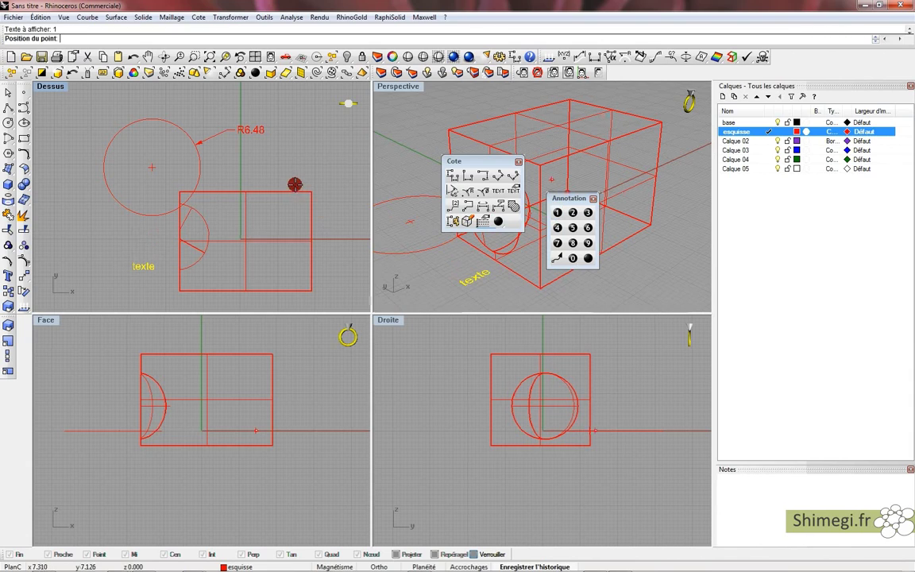
pyautogui.click(229, 228)
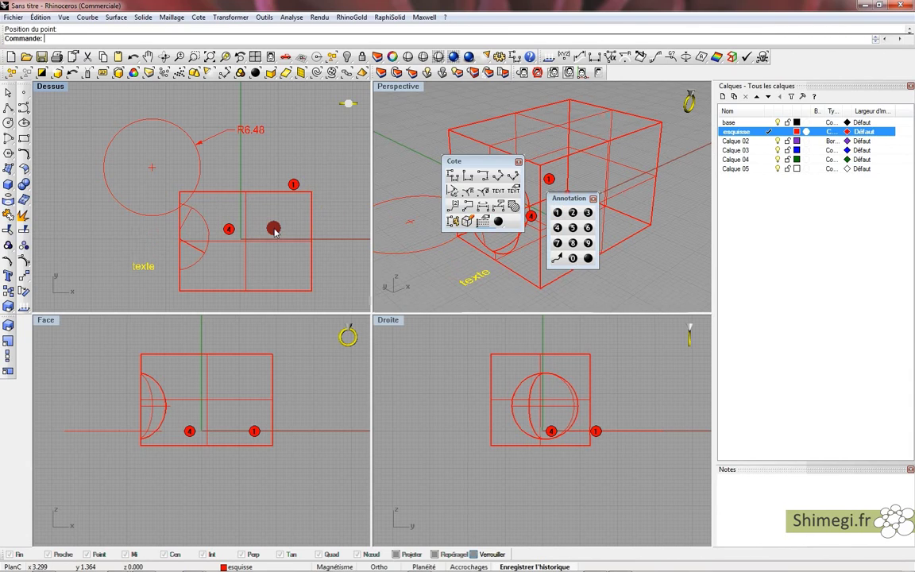
# Delete the circle, its radius dimension, the text and both annotation dots.
pyautogui.moveTo(70, 104)
pyautogui.mouseDown()
pyautogui.moveTo(151, 134)
pyautogui.moveTo(307, 289)
pyautogui.mouseUp()
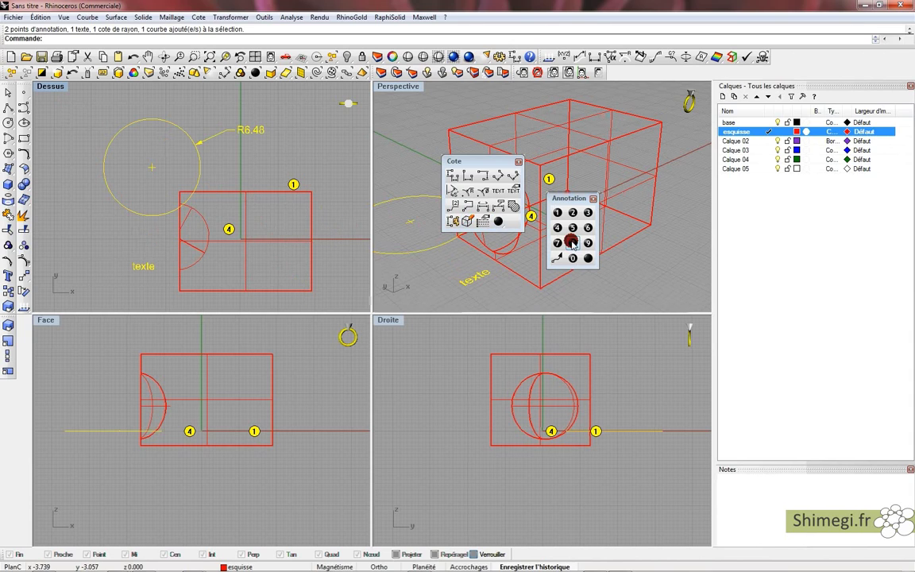
pyautogui.moveTo(479, 163); pyautogui.dragTo(439, 117)
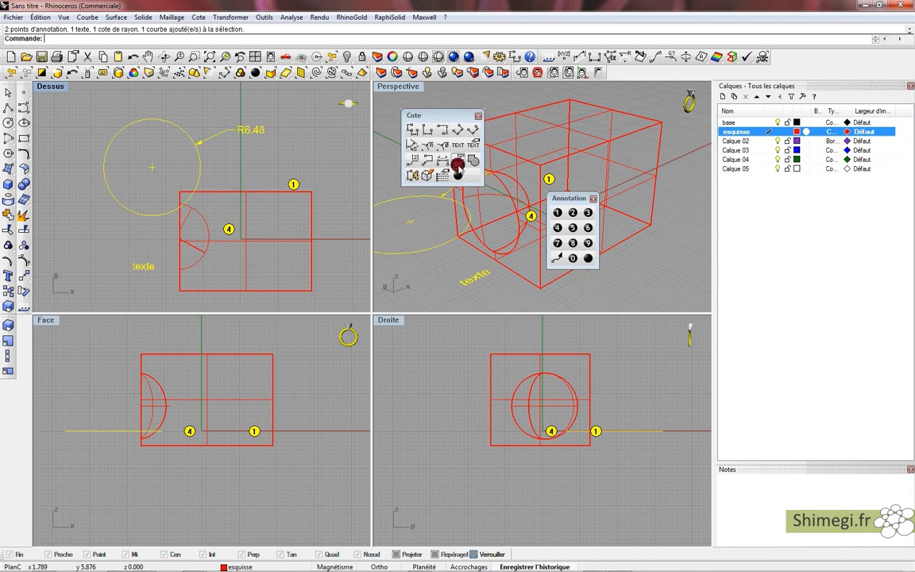
pyautogui.press('Delete')
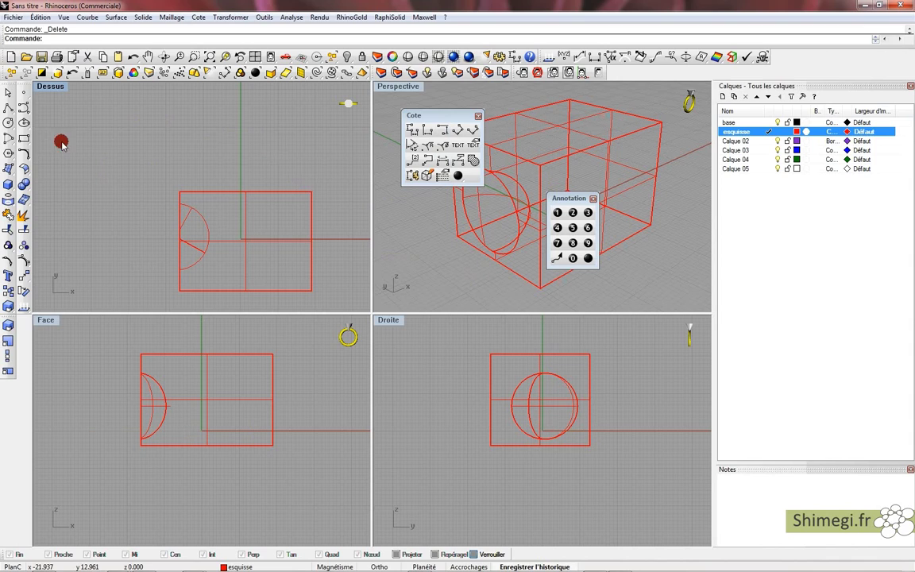
# Draw a small horizontal rectangle above the upper-left corner of the box in the Dessus view.
pyautogui.click(24, 125)
pyautogui.click(150, 134)
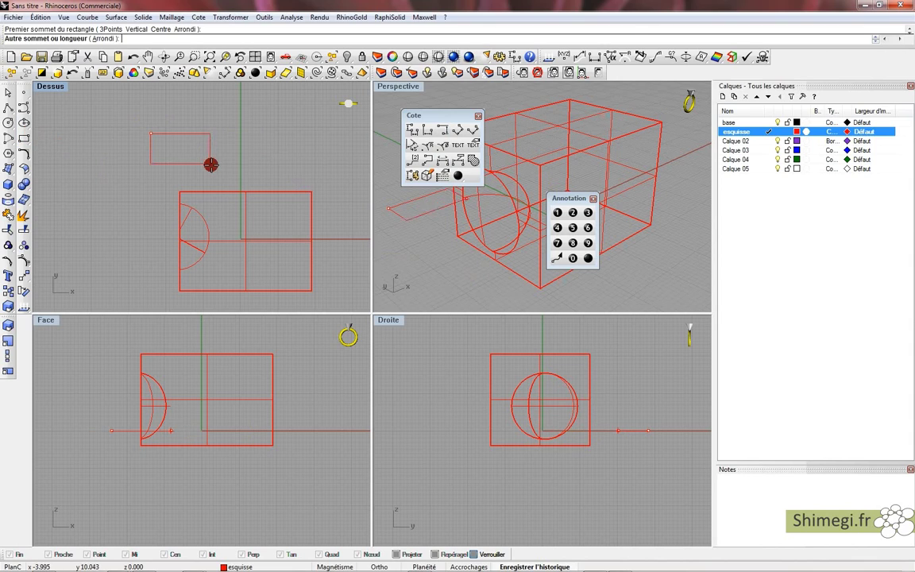
pyautogui.click(26, 282)
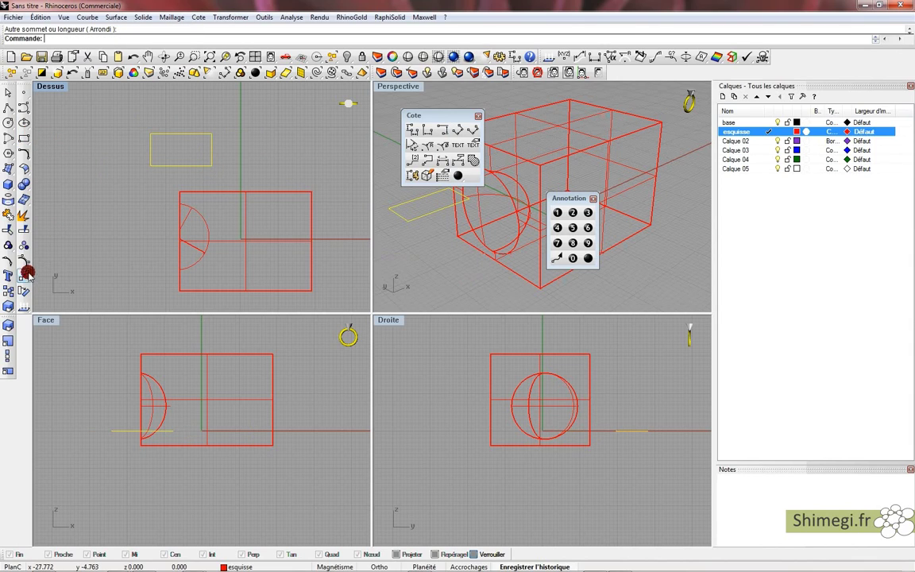
# Explode the small rectangle into separate line segments and check them by selecting individual sides.
pyautogui.click(23, 222)
pyautogui.click(205, 166)
pyautogui.click(197, 133)
pyautogui.click(252, 132)
# Try to hatch the area enclosed by the four separate line segments above the box in the Dessus view.
pyautogui.moveTo(128, 111); pyautogui.dragTo(243, 178)
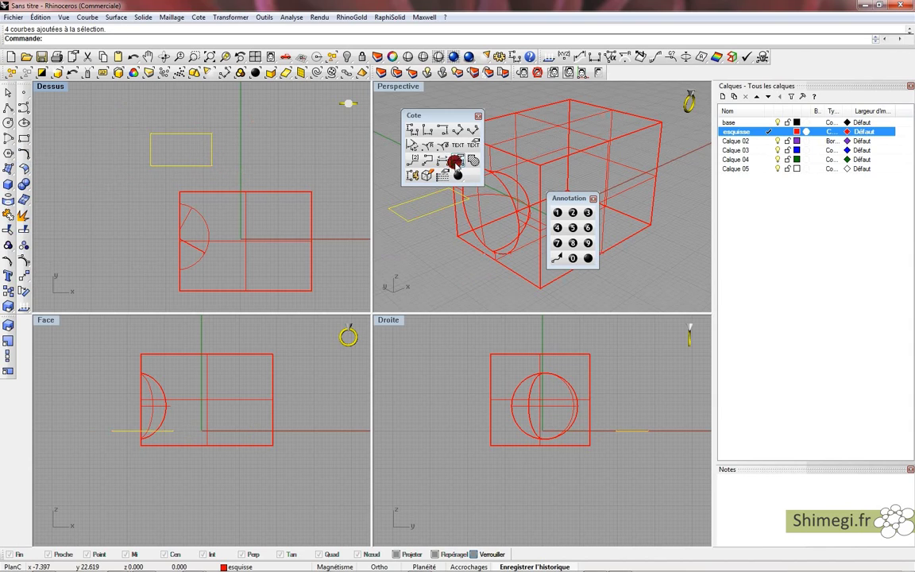
pyautogui.click(427, 145)
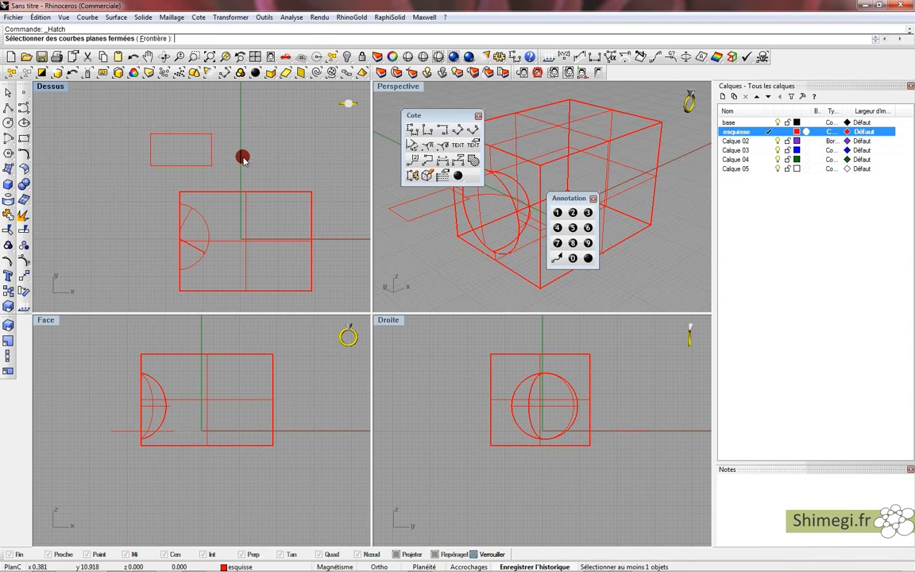
pyautogui.click(211, 149)
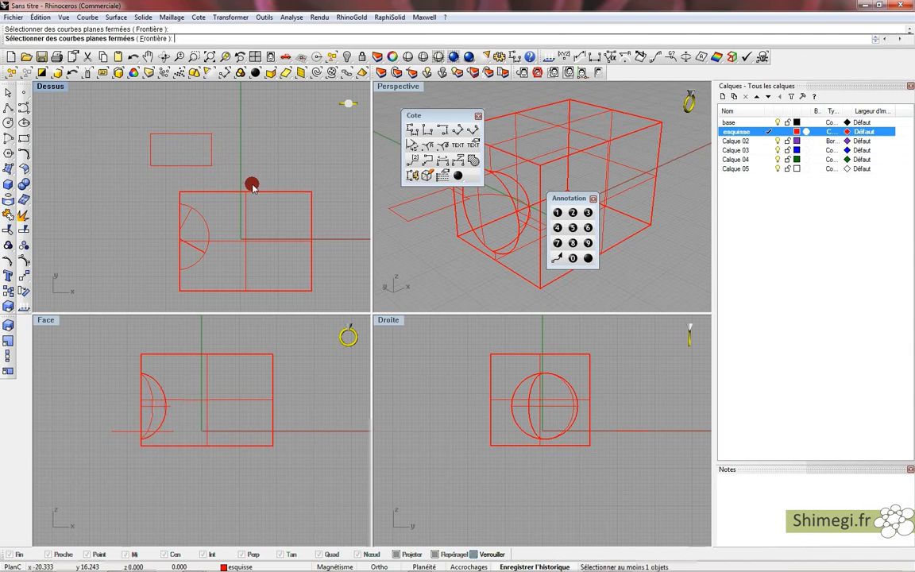
pyautogui.press('Escape')
# Join the four segments into one closed rectangle and start a hatch on it.
pyautogui.moveTo(117, 116)
pyautogui.mouseDown()
pyautogui.moveTo(178, 159)
pyautogui.moveTo(220, 173)
pyautogui.mouseUp()
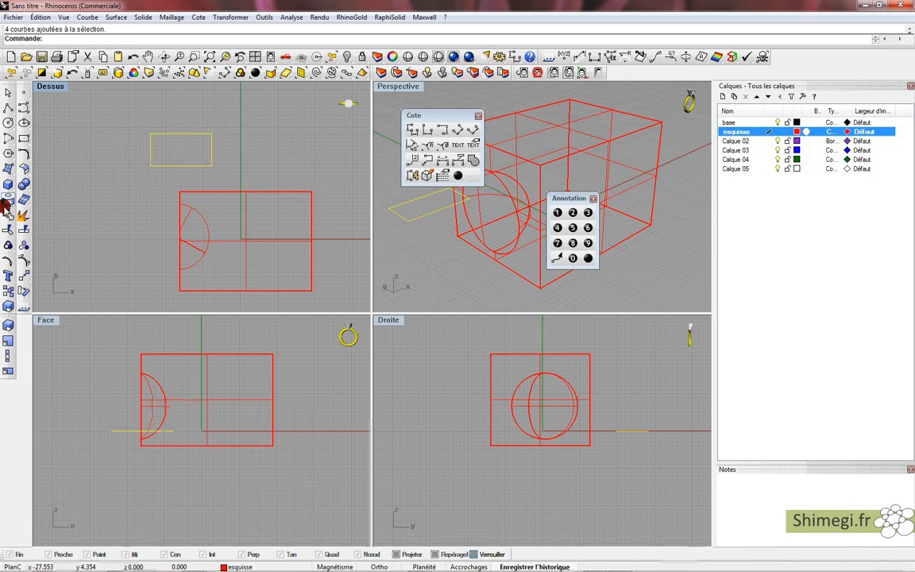
pyautogui.click(474, 160)
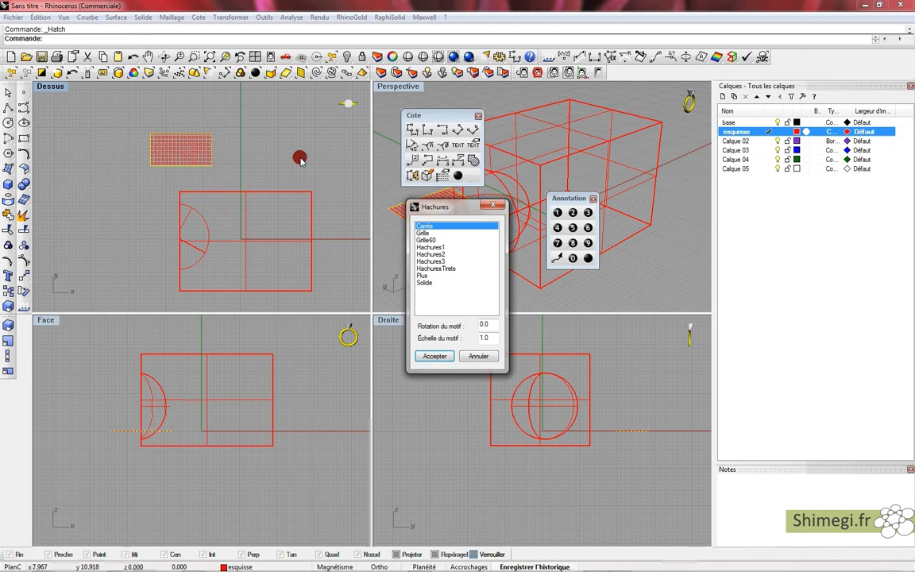
pyautogui.scroll(4, 186, 154)
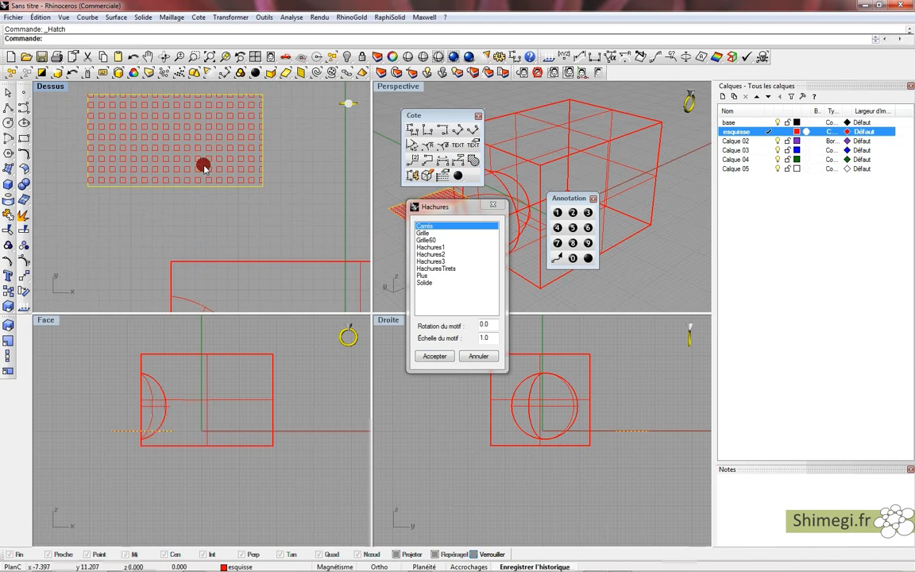
# Preview the available hatch patterns on the rectangle, including Hachures1, HachuresTirets, Hachures3, Grille60, Solide, Plus and Carrés.
pyautogui.click(437, 247)
pyautogui.click(434, 268)
pyautogui.click(432, 261)
pyautogui.click(429, 240)
pyautogui.click(428, 234)
pyautogui.click(427, 282)
pyautogui.click(428, 276)
pyautogui.click(430, 261)
pyautogui.click(431, 240)
pyautogui.click(431, 225)
# Hatch the rectangle with the Grille pattern at a scale of 5.
pyautogui.click(431, 233)
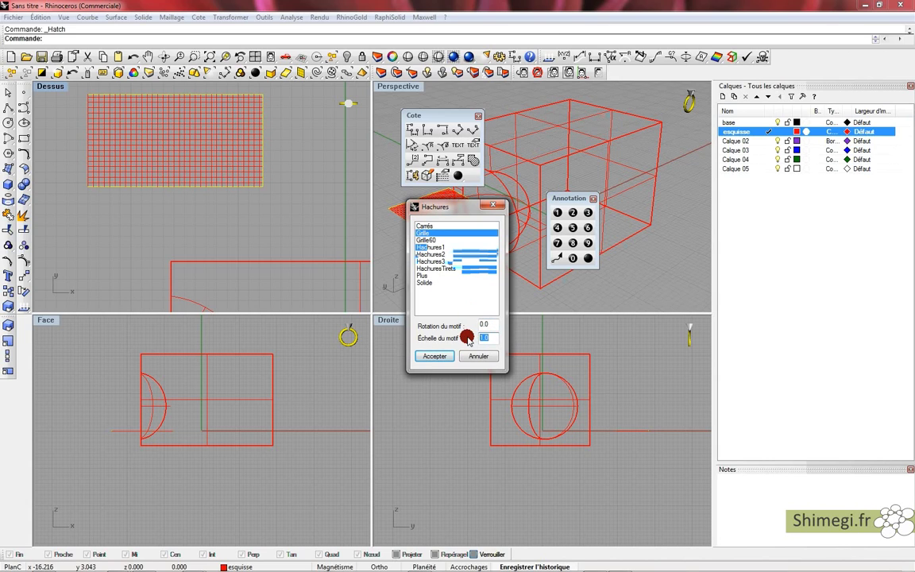
pyautogui.write('5')
pyautogui.press('Return')
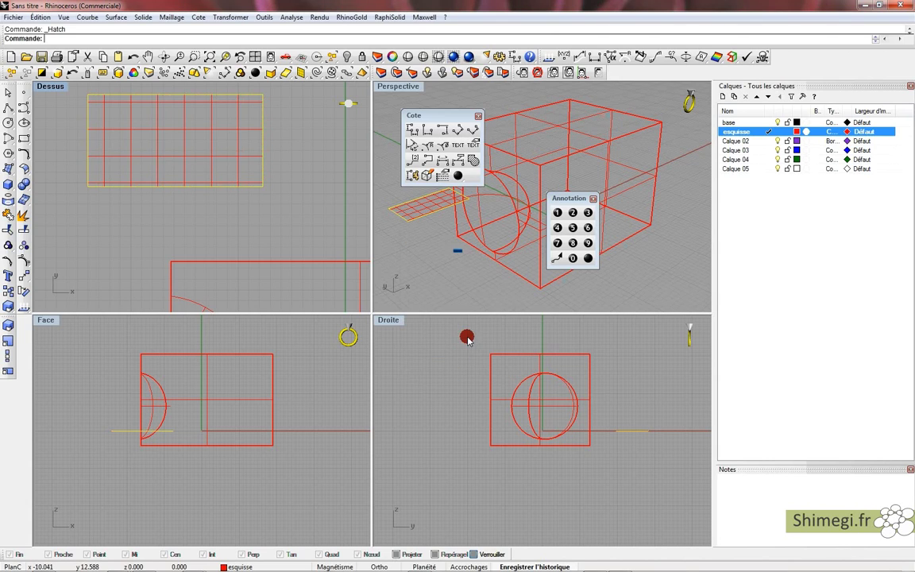
# Delete the rectangle together with its hatch and close the Annotation toolbar.
pyautogui.scroll(-5, 257, 231)
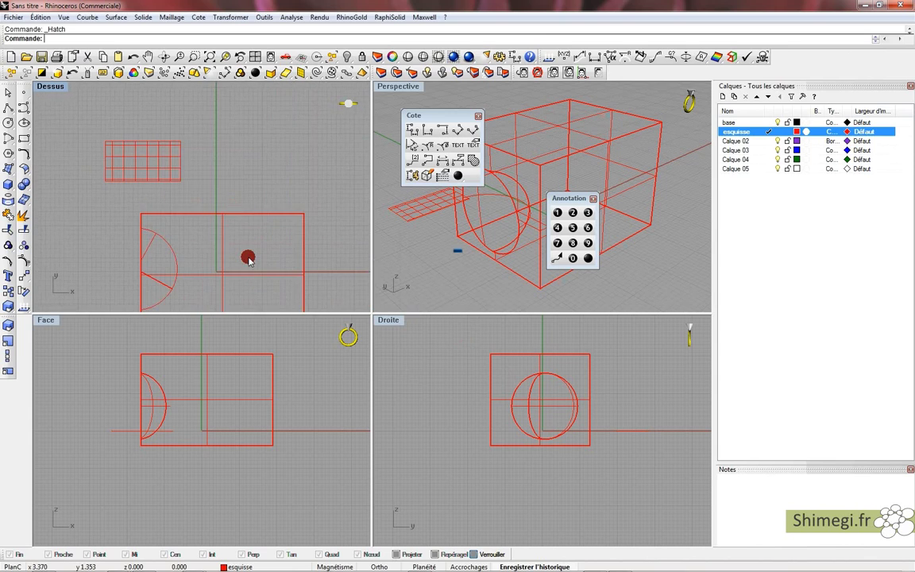
pyautogui.click(159, 149)
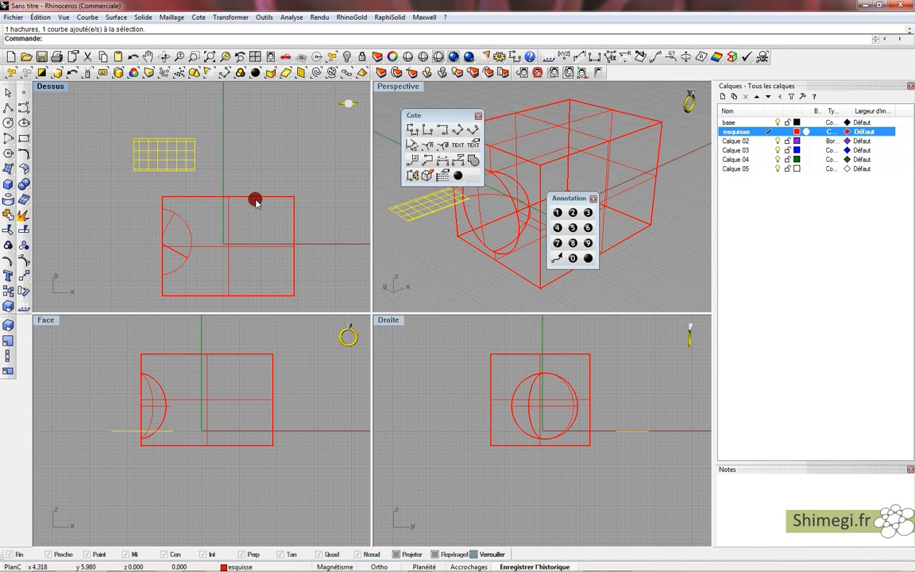
pyautogui.press('Delete')
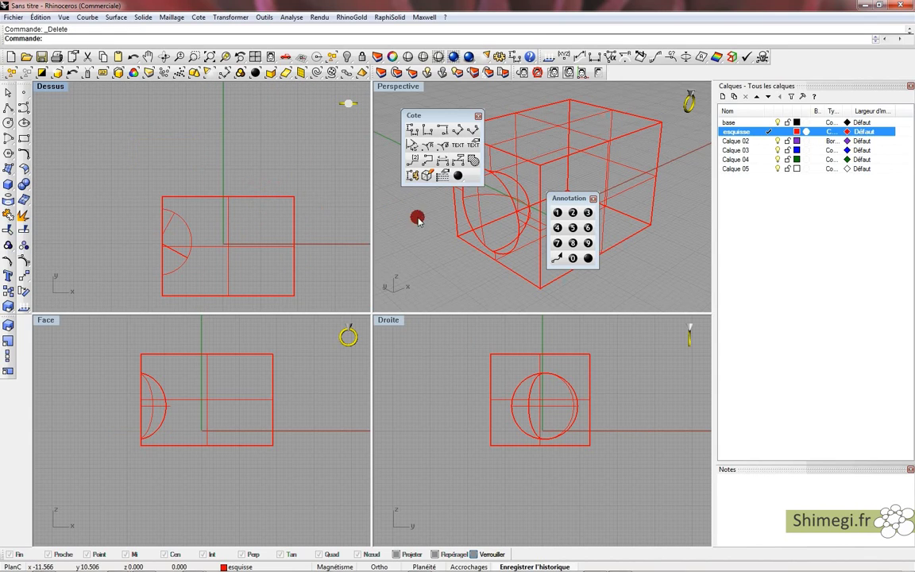
pyautogui.click(594, 198)
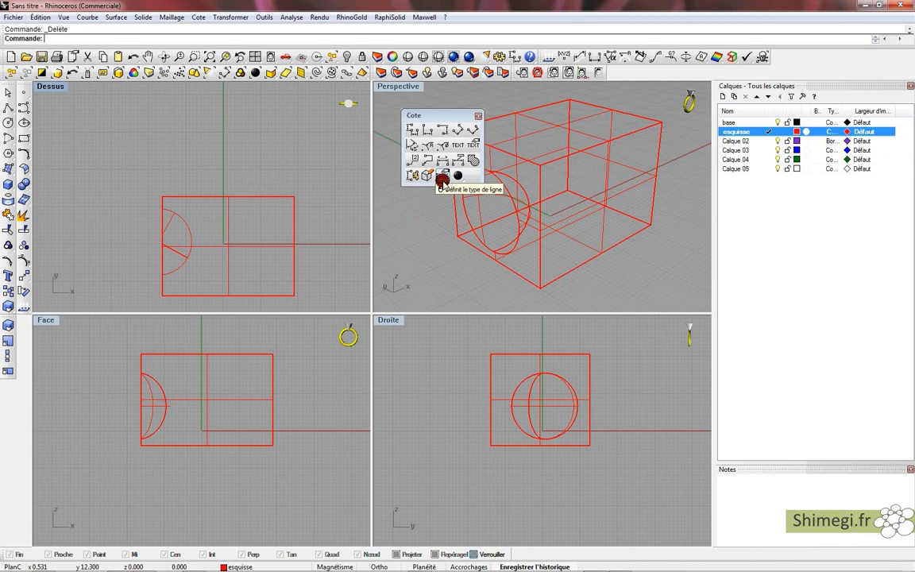
# Draw a single diagonal line rising to the right above the box's upper-left corner in the Dessus view.
pyautogui.click(7, 107)
pyautogui.click(100, 181)
pyautogui.click(172, 139)
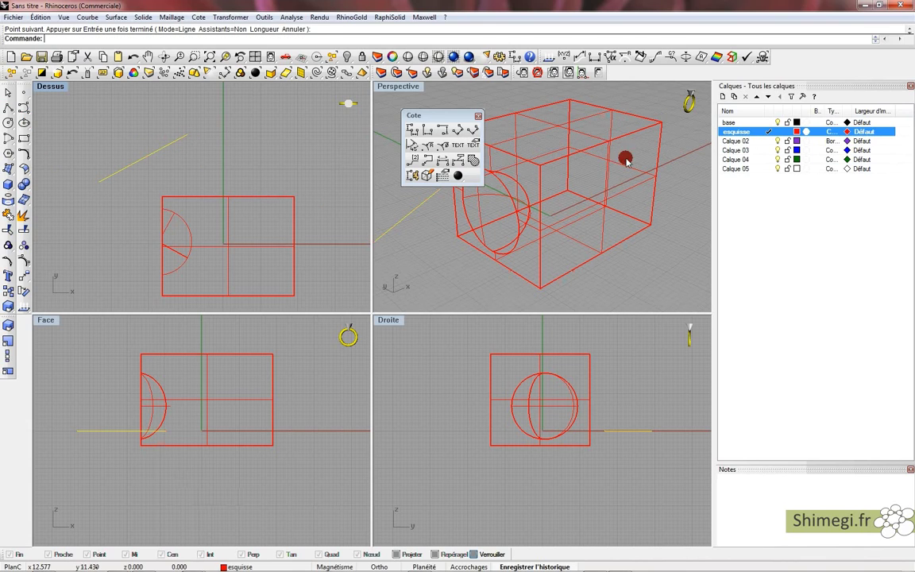
# Set the linetype of layer Calque 02 to Centre.
pyautogui.rightClick(767, 140)
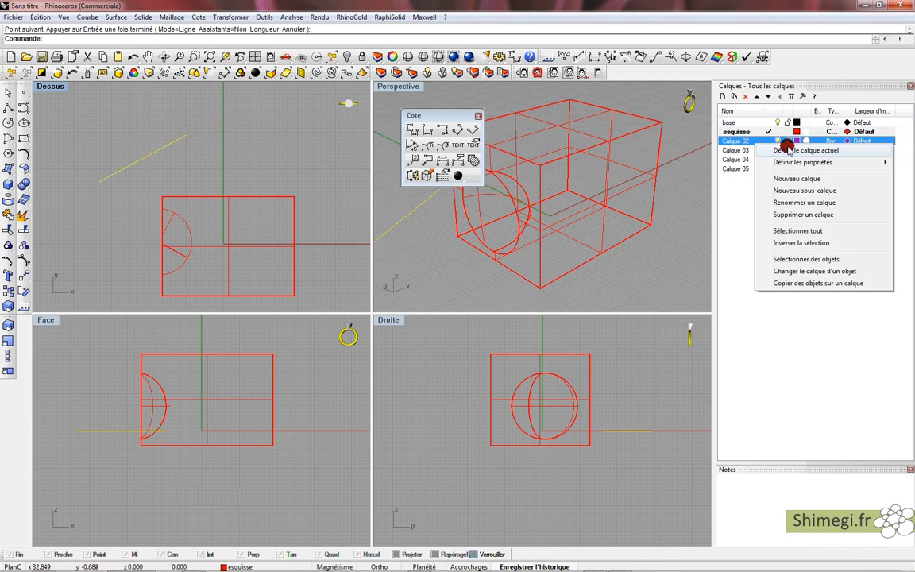
pyautogui.click(753, 24)
pyautogui.click(831, 140)
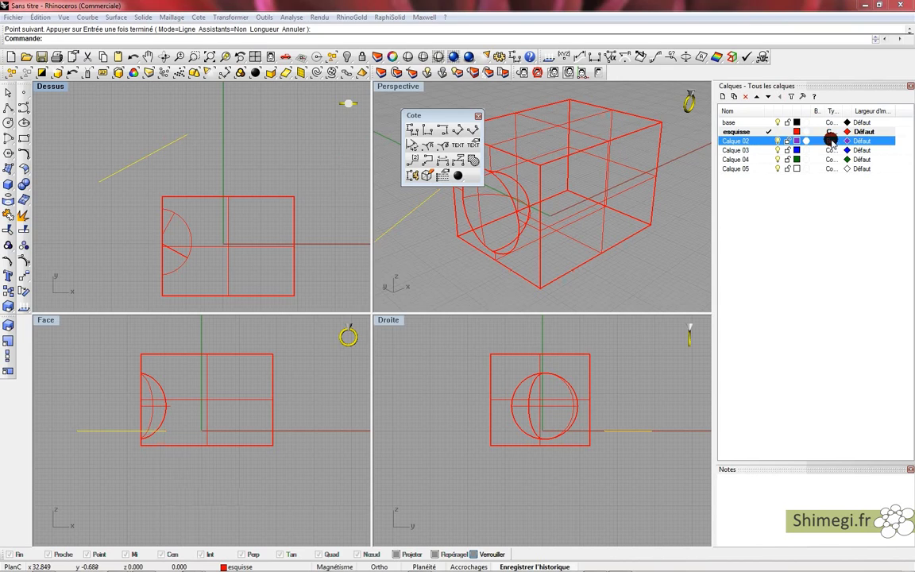
pyautogui.click(409, 275)
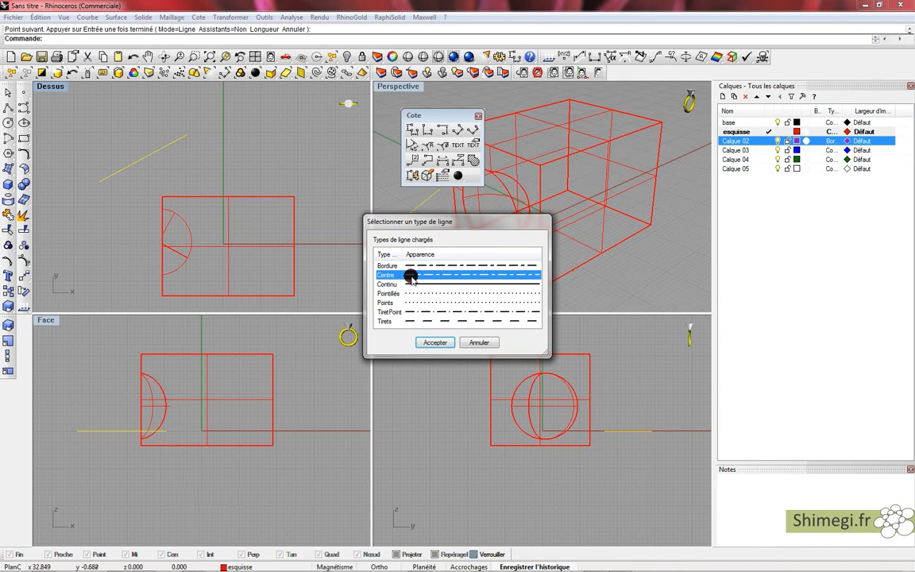
pyautogui.click(434, 343)
# Change the layer of the diagonal line to Calque 02.
pyautogui.click(184, 137)
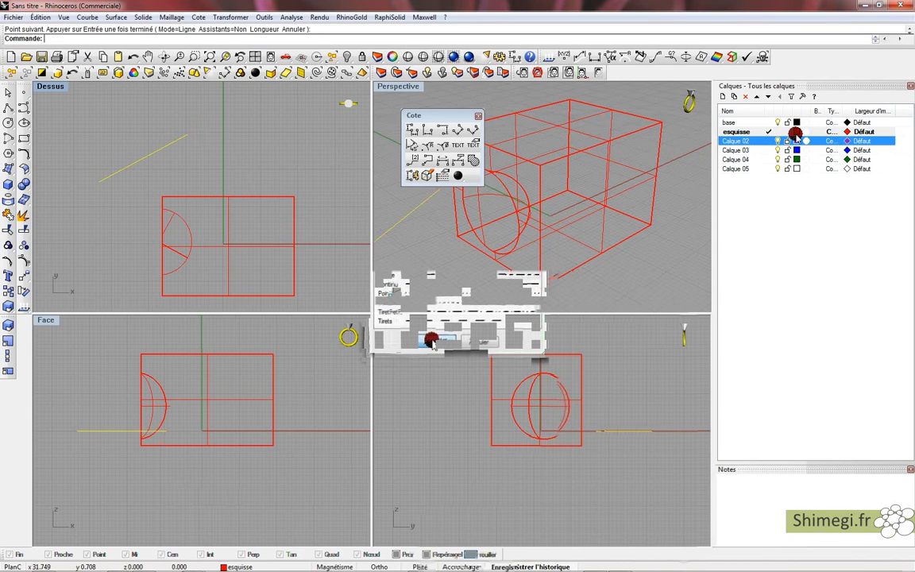
pyautogui.rightClick(767, 139)
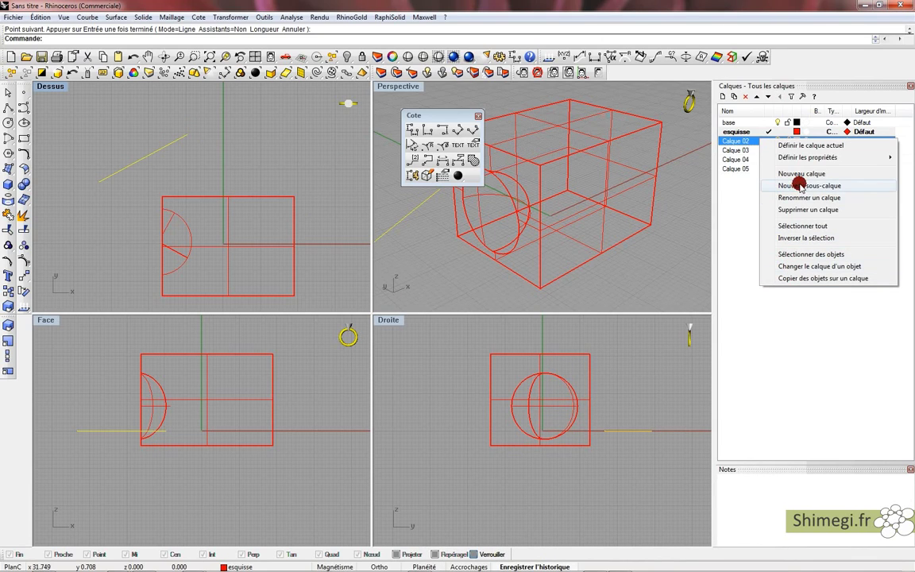
pyautogui.click(802, 265)
# Shift the diagonal line slightly in the Dessus view and delete it.
pyautogui.moveTo(184, 136)
pyautogui.mouseDown()
pyautogui.moveTo(235, 135)
pyautogui.moveTo(182, 140)
pyautogui.mouseUp()
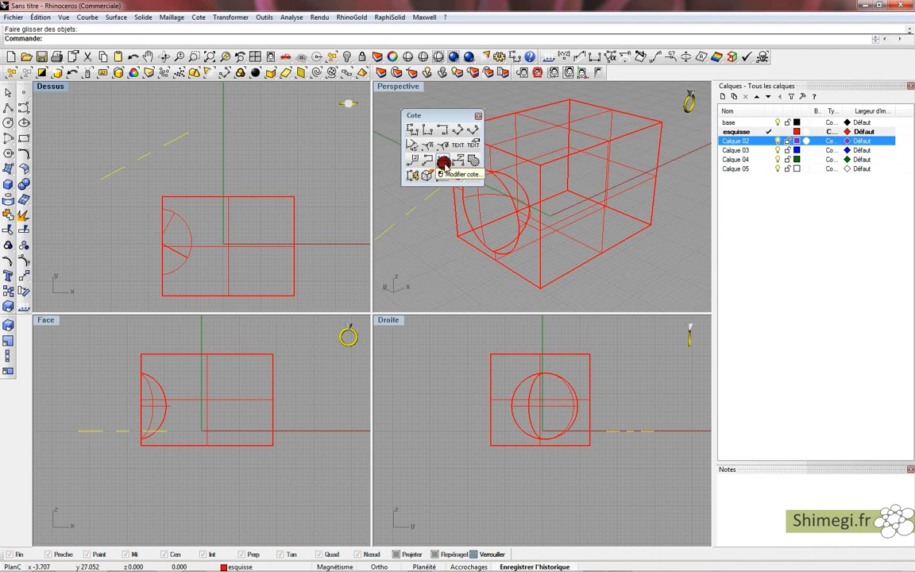
pyautogui.click(167, 142)
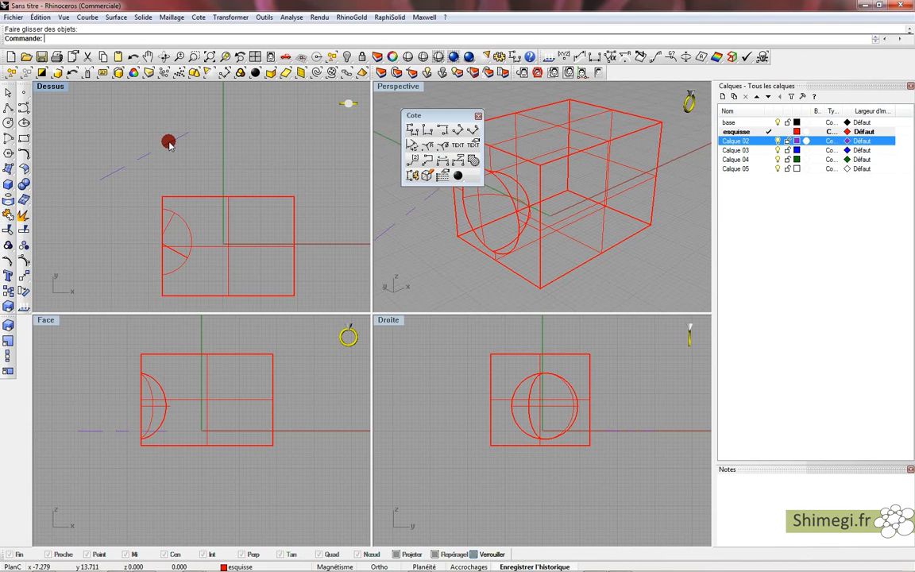
pyautogui.press('Delete')
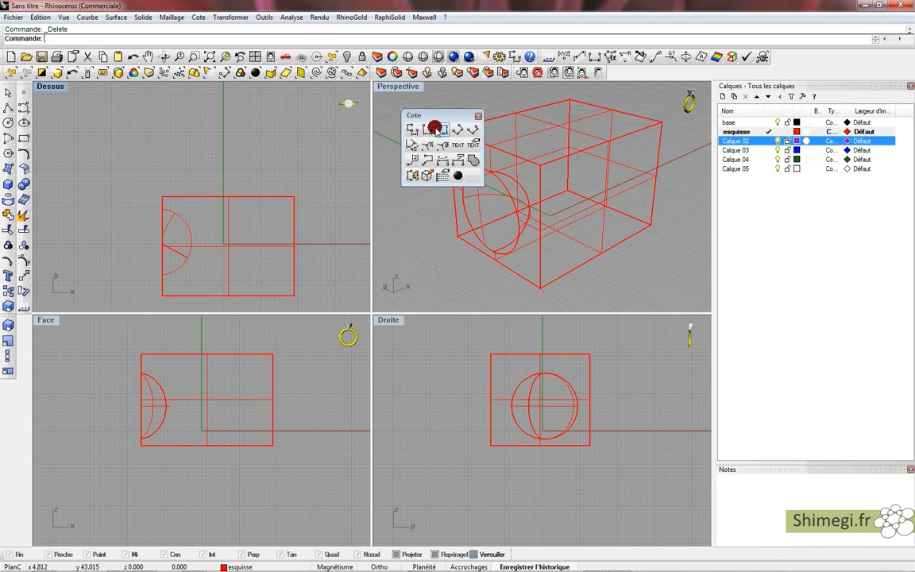
# Place a horizontal linear dimension above the box between its two upper corners in the Dessus view.
pyautogui.click(411, 131)
pyautogui.click(162, 196)
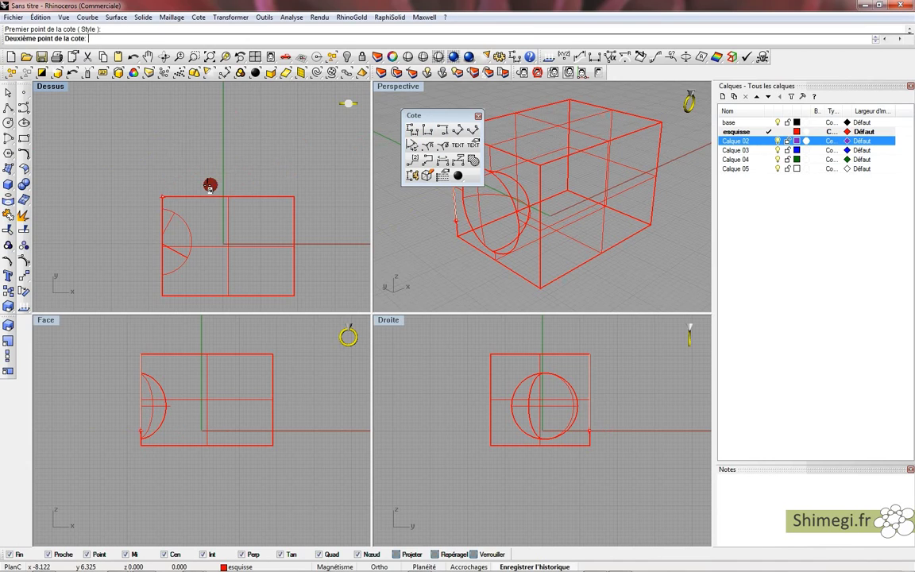
pyautogui.click(294, 196)
pyautogui.click(274, 148)
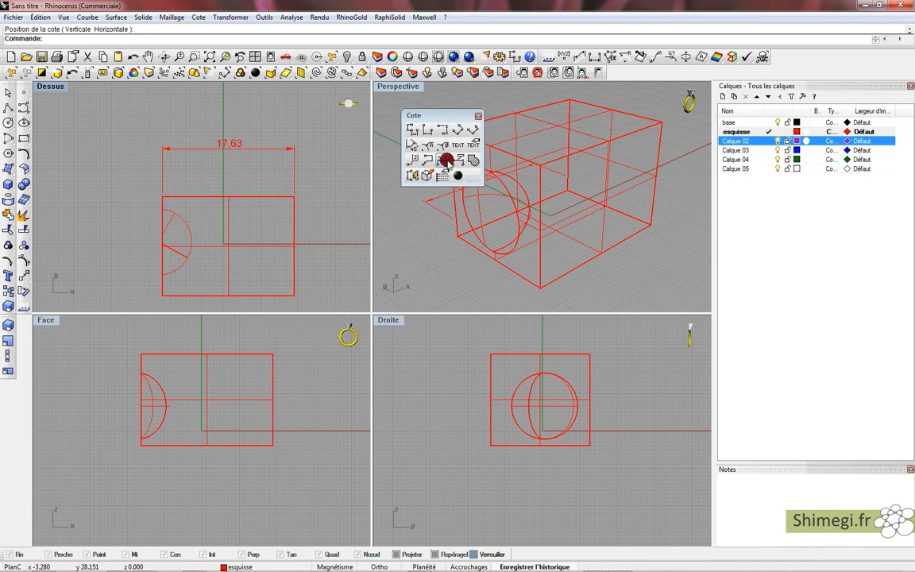
# Open the Cote properties of the horizontal dimension for editing and deselect it.
pyautogui.click(447, 160)
pyautogui.click(233, 145)
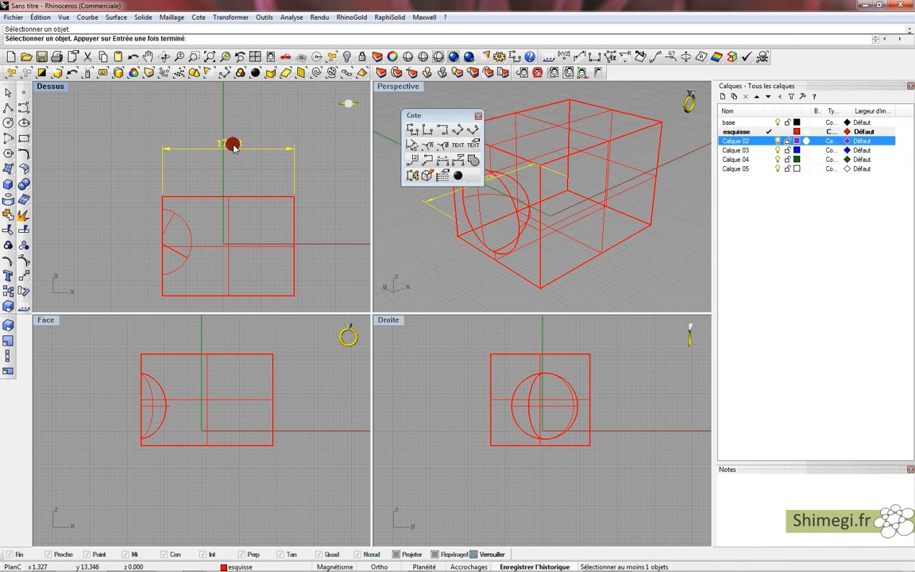
pyautogui.press('Return')
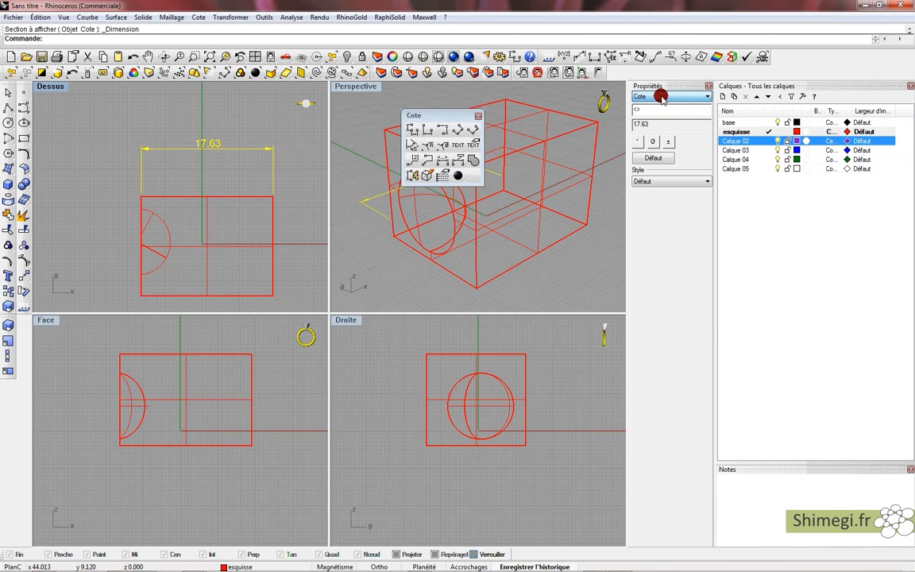
pyautogui.click(288, 176)
# Try to scale the box alone, without its dimension, from an origin inside it in the Dessus view.
pyautogui.click(233, 194)
pyautogui.moveTo(232, 195); pyautogui.dragTo(202, 174, button='right')
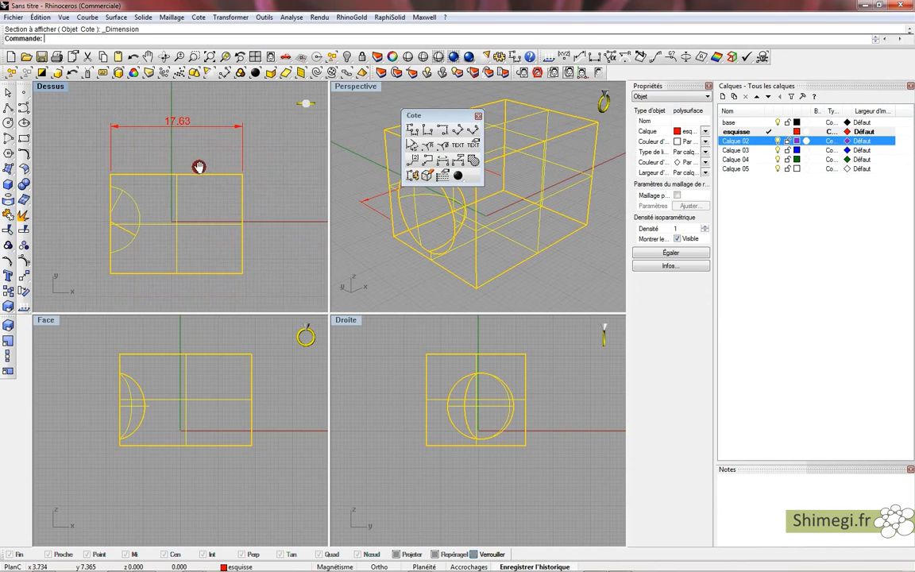
pyautogui.click(8, 276)
pyautogui.click(173, 240)
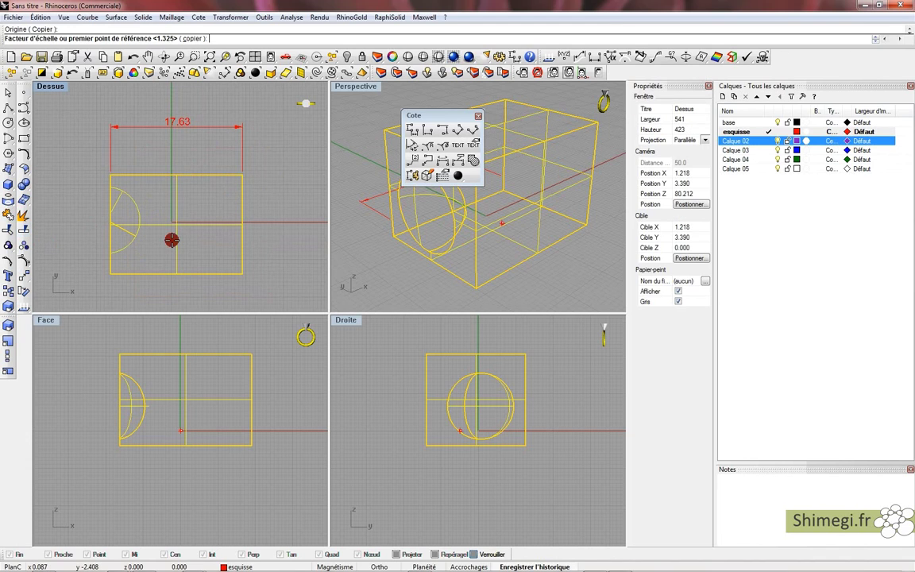
pyautogui.click(213, 253)
pyautogui.click(228, 260)
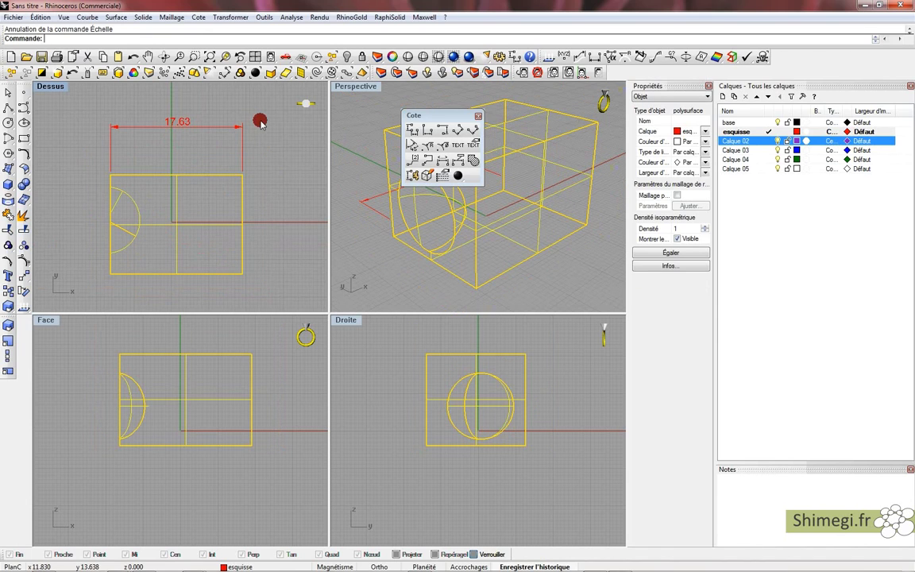
pyautogui.press('Escape')
# Scale the box and its dimension together to a box width of about 22 and close the properties panel.
pyautogui.hotkey('ctrl', 'a')
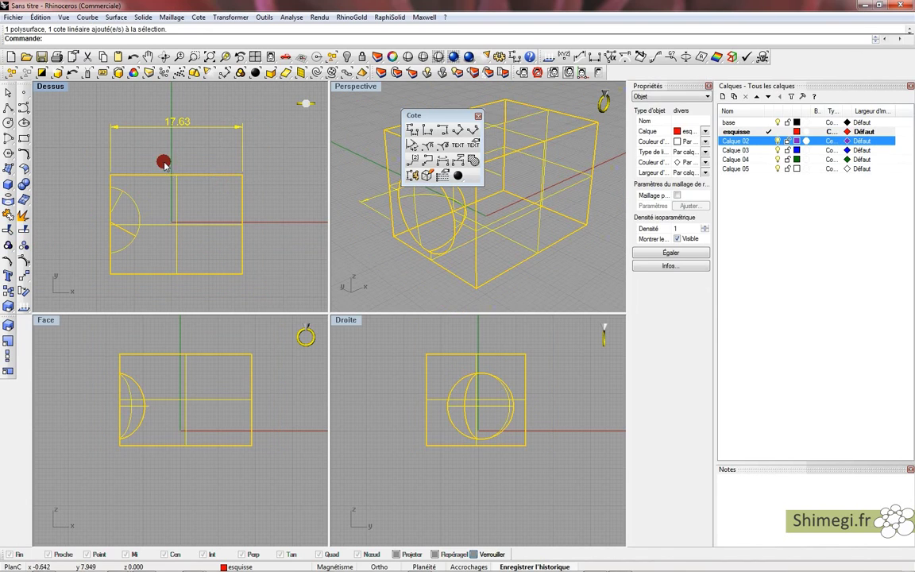
pyautogui.click(8, 275)
pyautogui.click(169, 231)
pyautogui.click(205, 227)
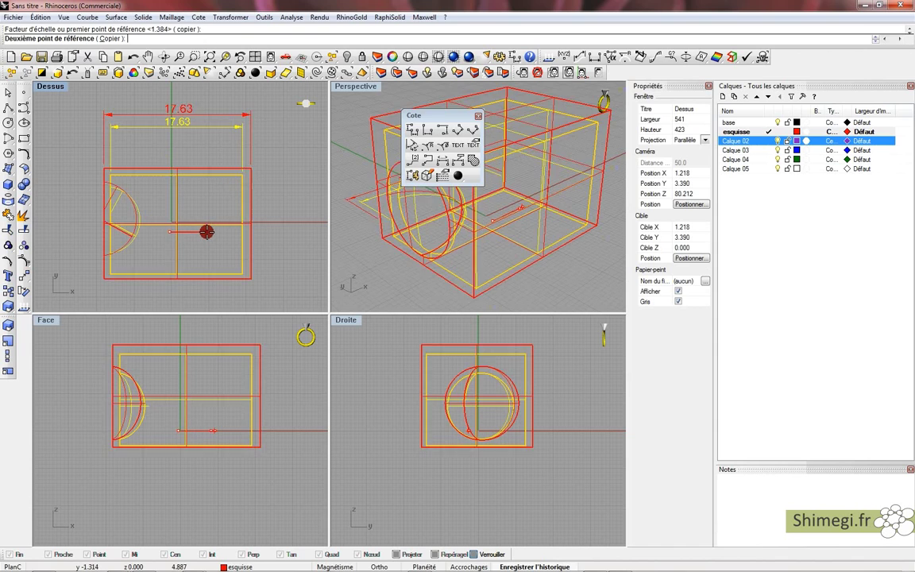
pyautogui.click(222, 209)
pyautogui.moveTo(221, 208); pyautogui.dragTo(217, 234, button='right')
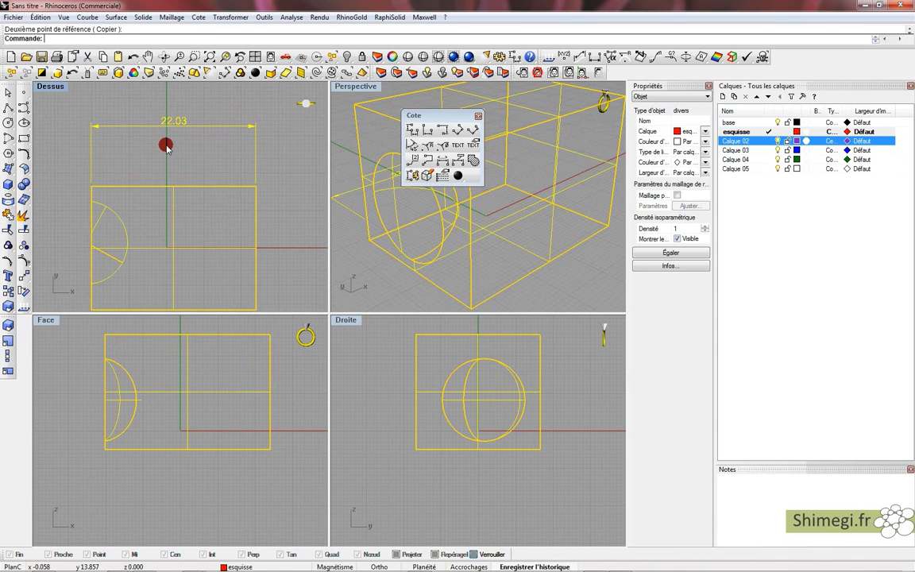
pyautogui.scroll(-1, 167, 146)
pyautogui.moveTo(174, 143)
pyautogui.mouseDown(button='right')
pyautogui.moveTo(175, 128)
pyautogui.moveTo(187, 125)
pyautogui.mouseUp(button='right')
pyautogui.click(707, 86)
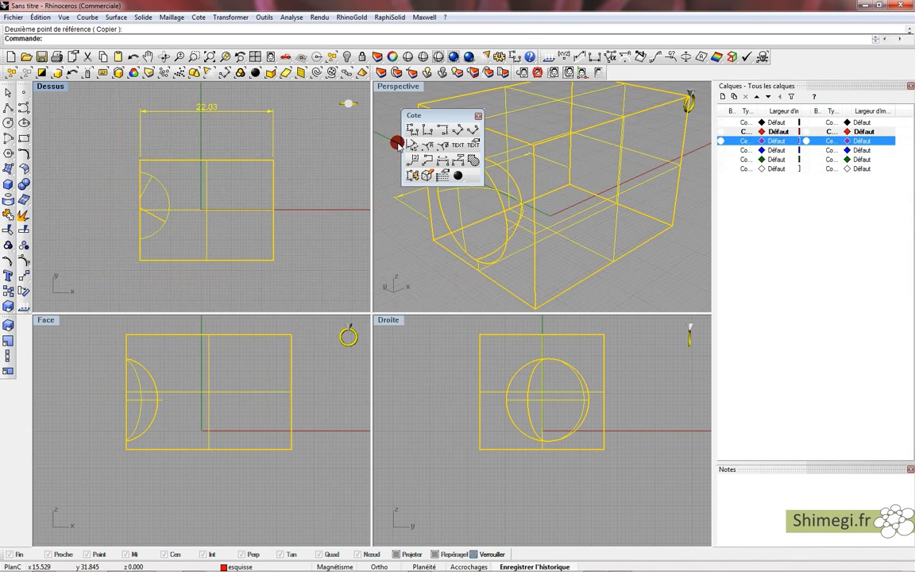
pyautogui.click(295, 167)
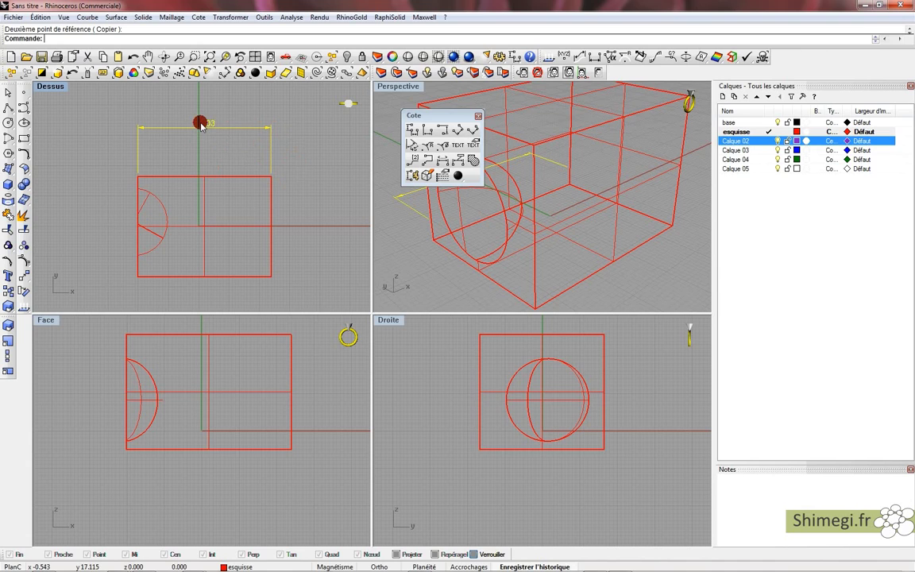
pyautogui.click(192, 178)
pyautogui.moveTo(313, 228); pyautogui.dragTo(229, 145)
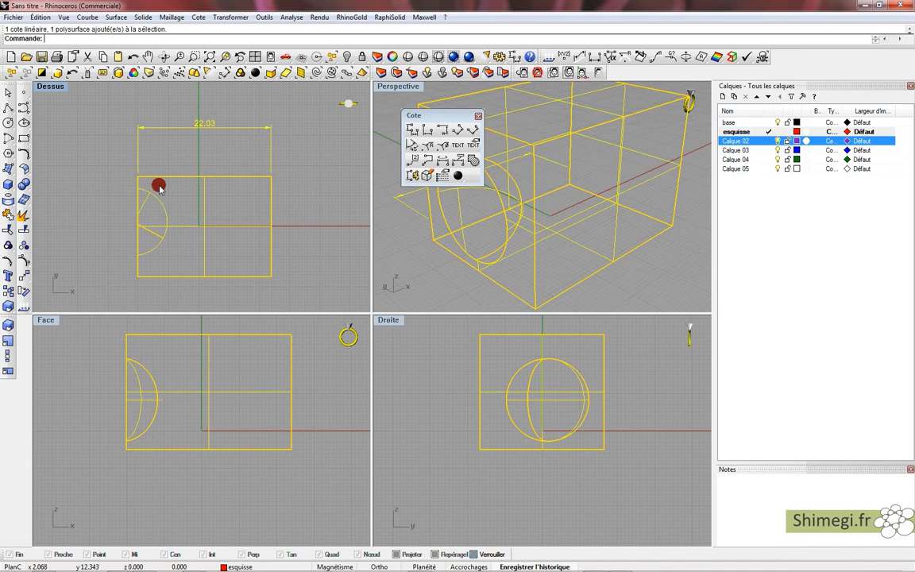
pyautogui.click(117, 191)
pyautogui.moveTo(292, 165)
pyautogui.mouseDown(button='right')
pyautogui.moveTo(309, 168)
pyautogui.moveTo(265, 153)
pyautogui.mouseUp(button='right')
pyautogui.scroll(-2, 310, 168)
pyautogui.scroll(-2, 310, 168)
pyautogui.scroll(2, 274, 175)
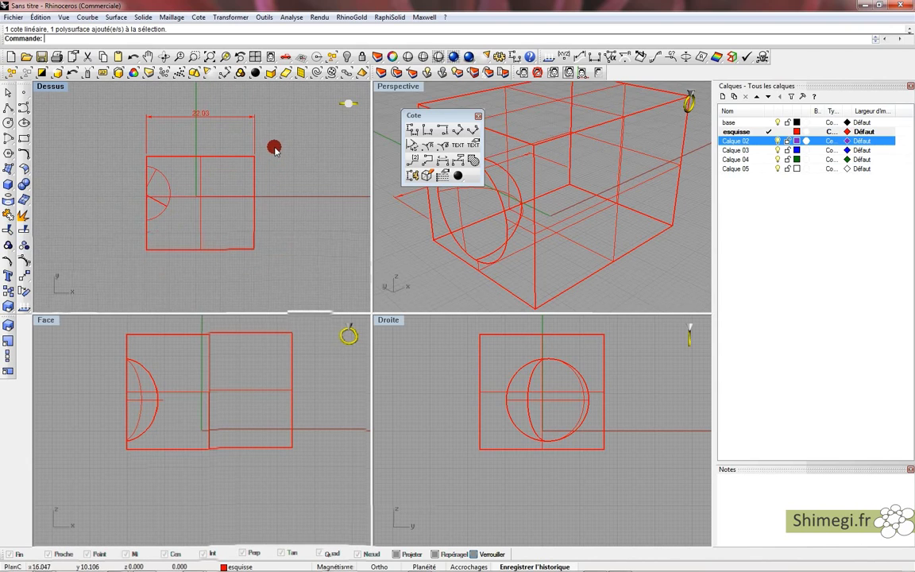
pyautogui.scroll(2, 230, 127)
pyautogui.click(201, 126)
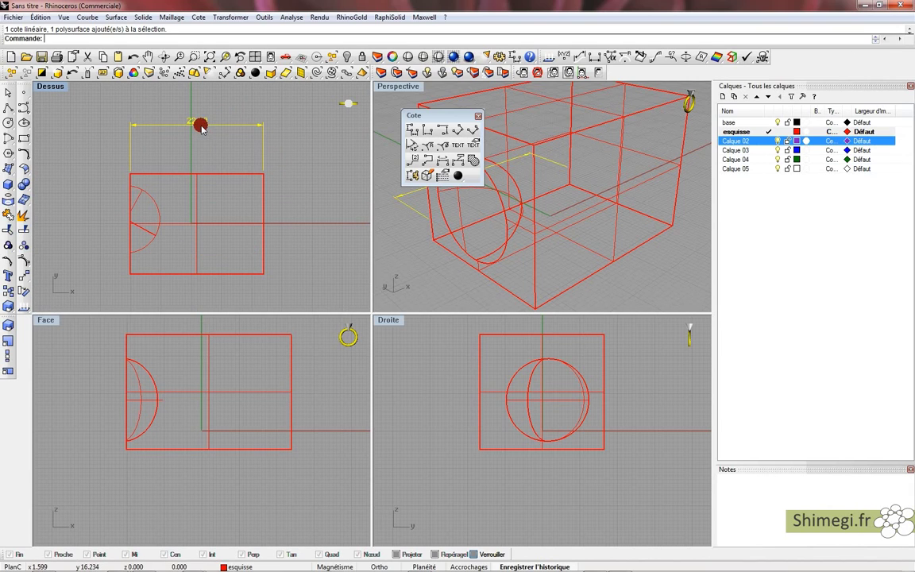
pyautogui.click(306, 175)
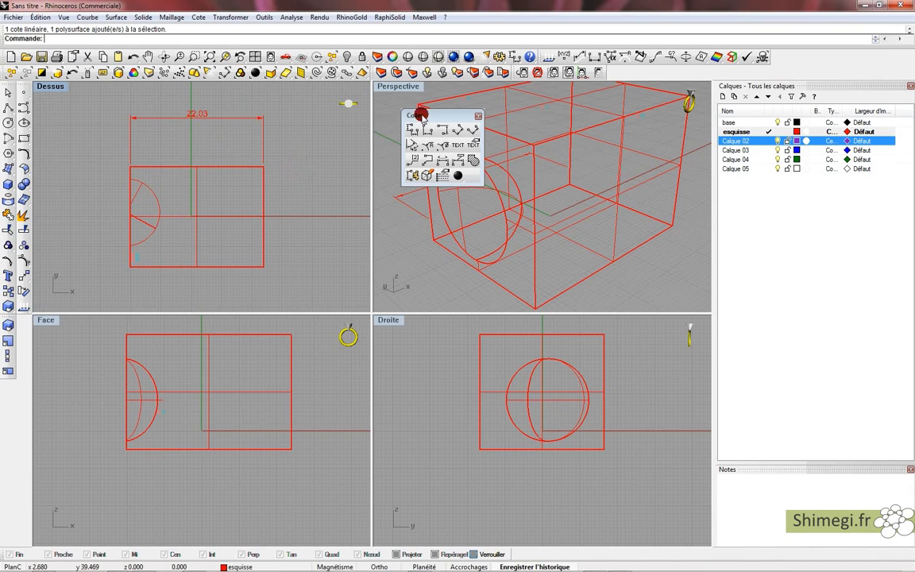
pyautogui.moveTo(421, 115); pyautogui.dragTo(287, 115)
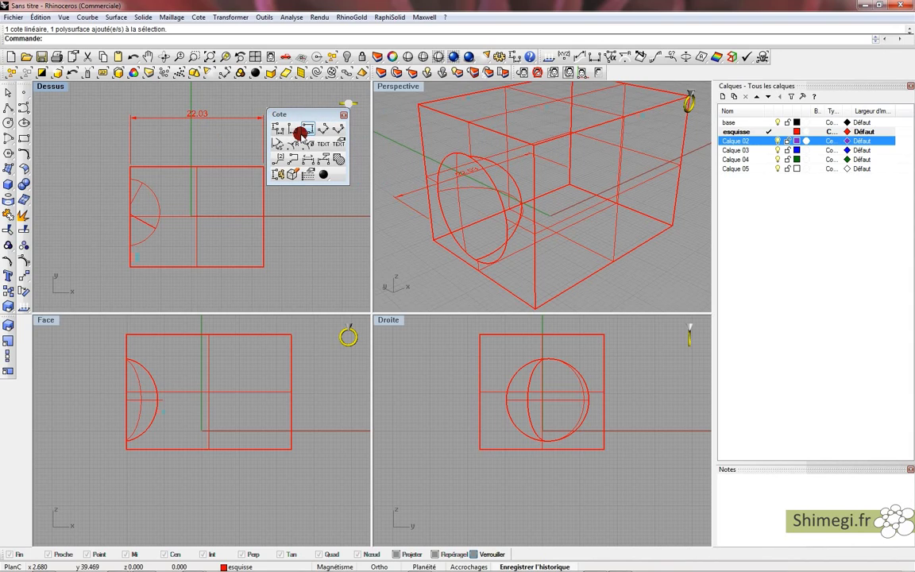
# Measure the distance between the box's two upper corners in the Dessus view.
pyautogui.click(291, 16)
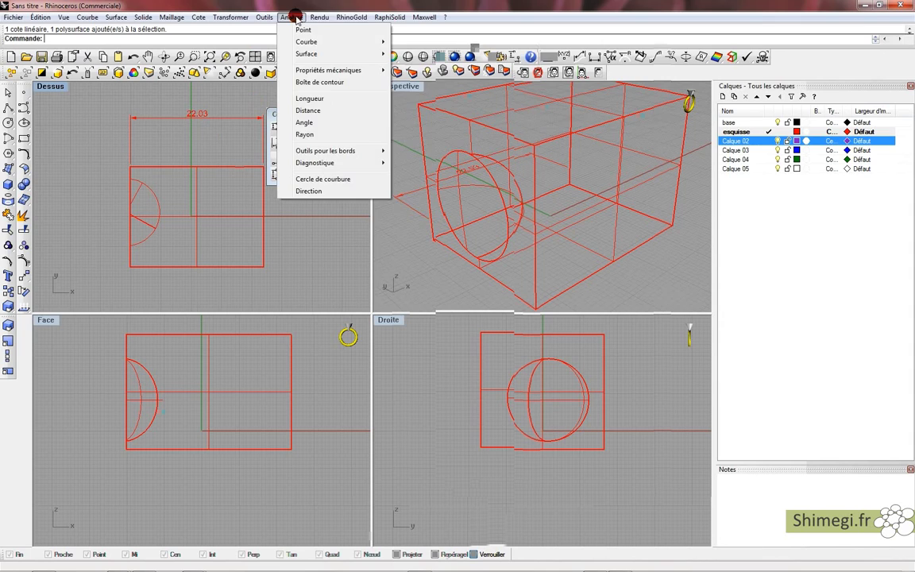
pyautogui.click(382, 7)
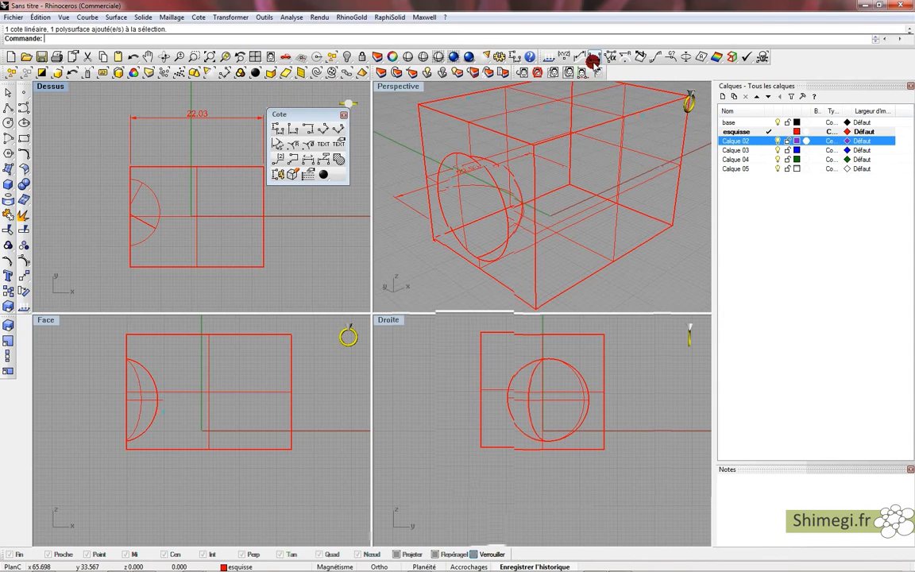
pyautogui.click(594, 59)
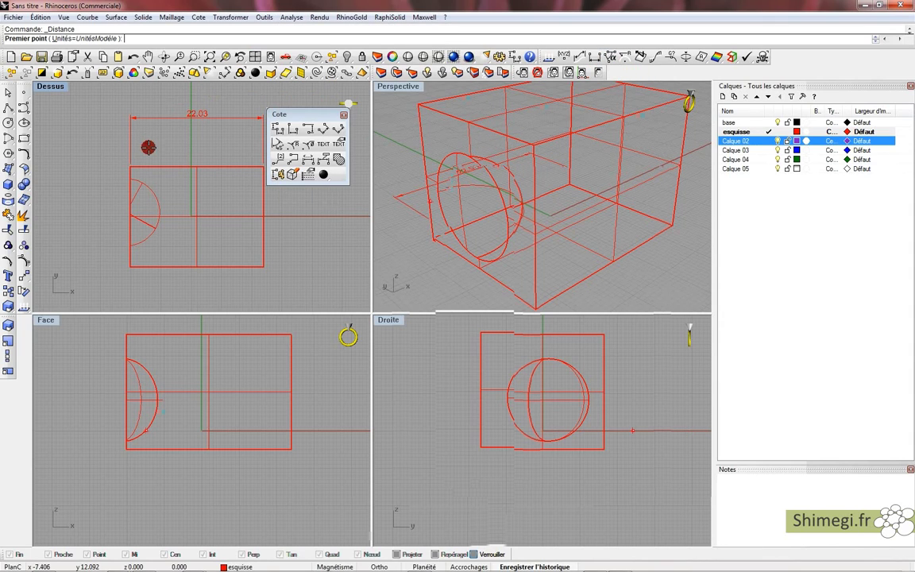
pyautogui.click(129, 167)
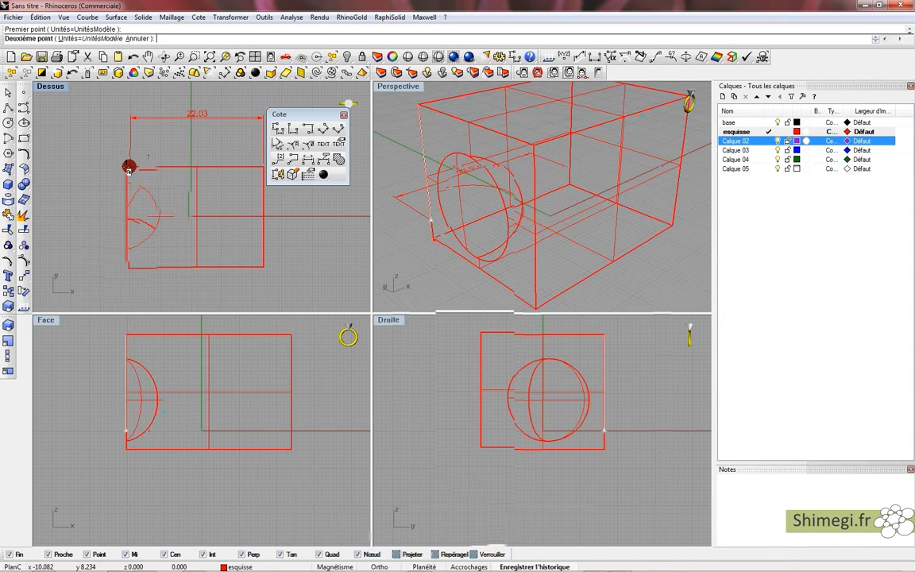
pyautogui.click(262, 167)
pyautogui.click(53, 36)
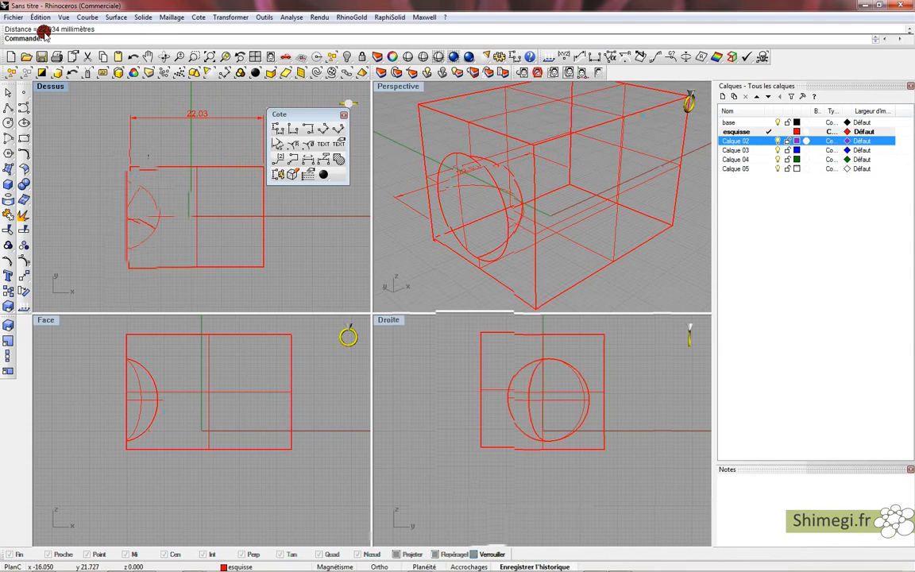
pyautogui.click(51, 34)
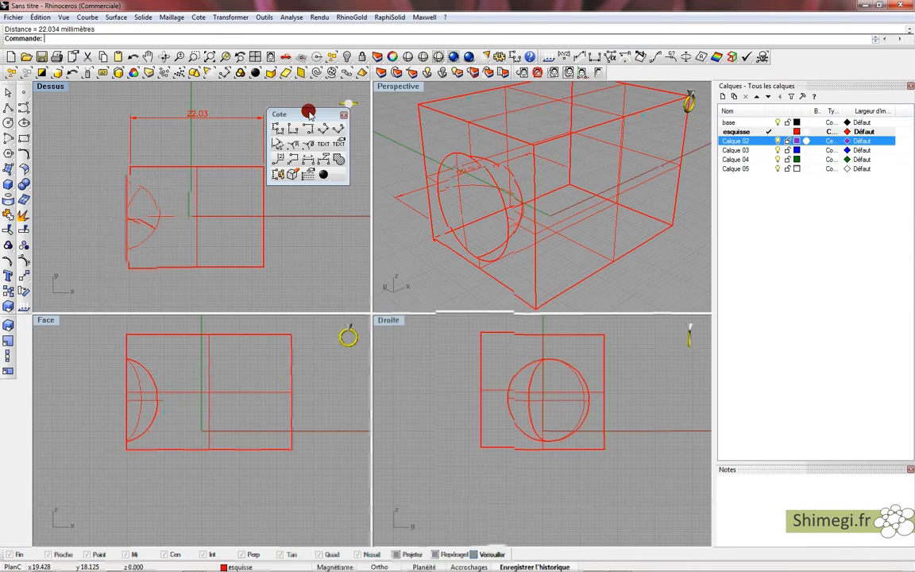
# Try to place an ordinate dimension at the box's upper-right corner in the Dessus view.
pyautogui.moveTo(309, 113); pyautogui.dragTo(323, 123)
pyautogui.click(340, 130)
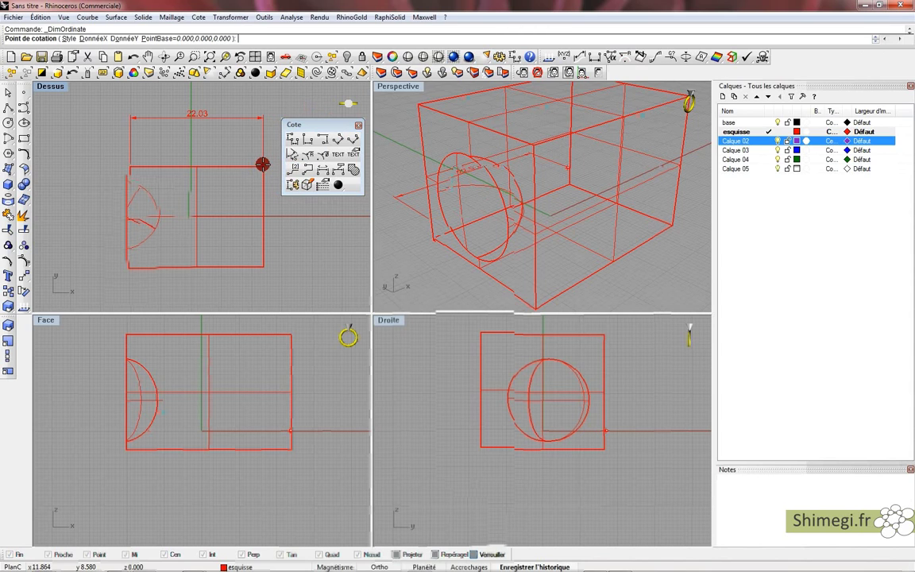
pyautogui.moveTo(322, 123); pyautogui.dragTo(475, 138)
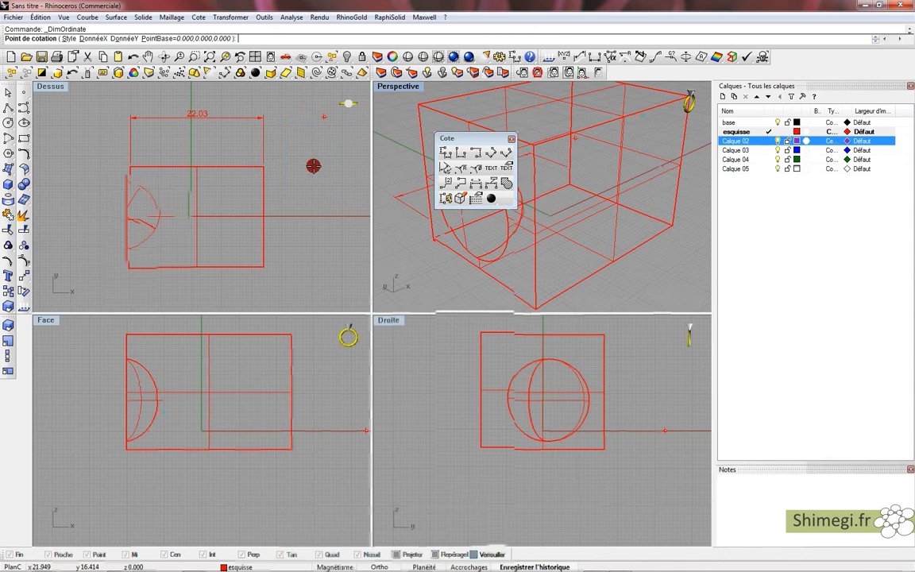
pyautogui.click(265, 167)
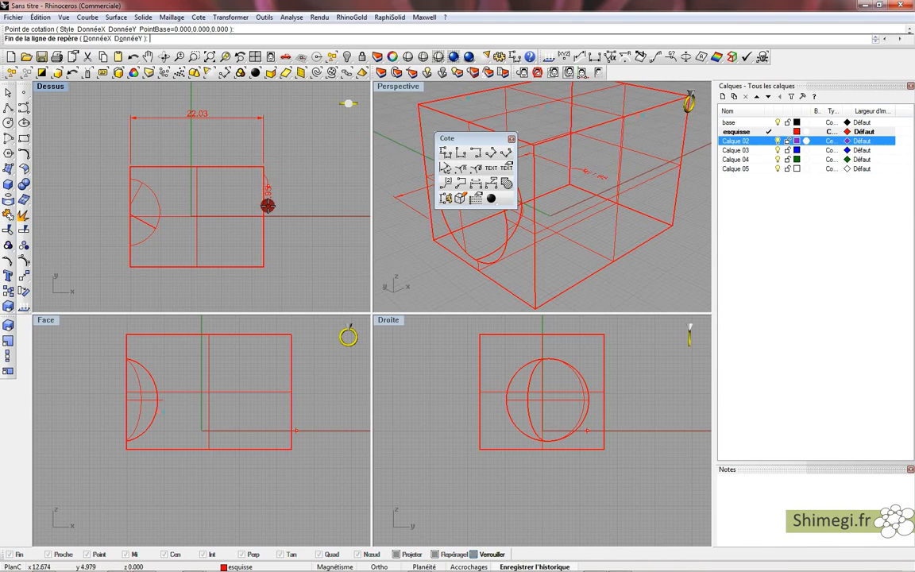
pyautogui.moveTo(281, 237); pyautogui.dragTo(268, 185, button='right')
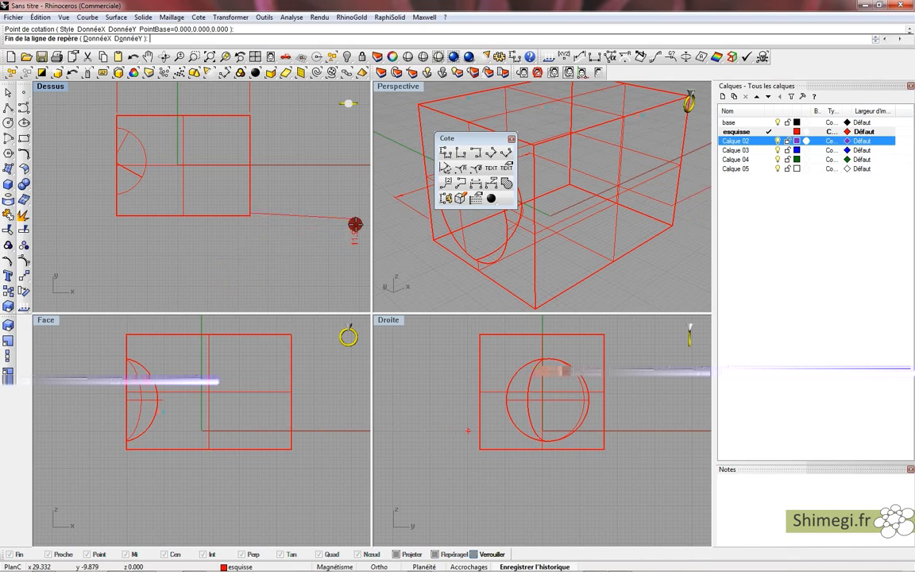
pyautogui.moveTo(341, 176); pyautogui.dragTo(257, 255, button='right')
pyautogui.moveTo(275, 220); pyautogui.dragTo(313, 204, button='right')
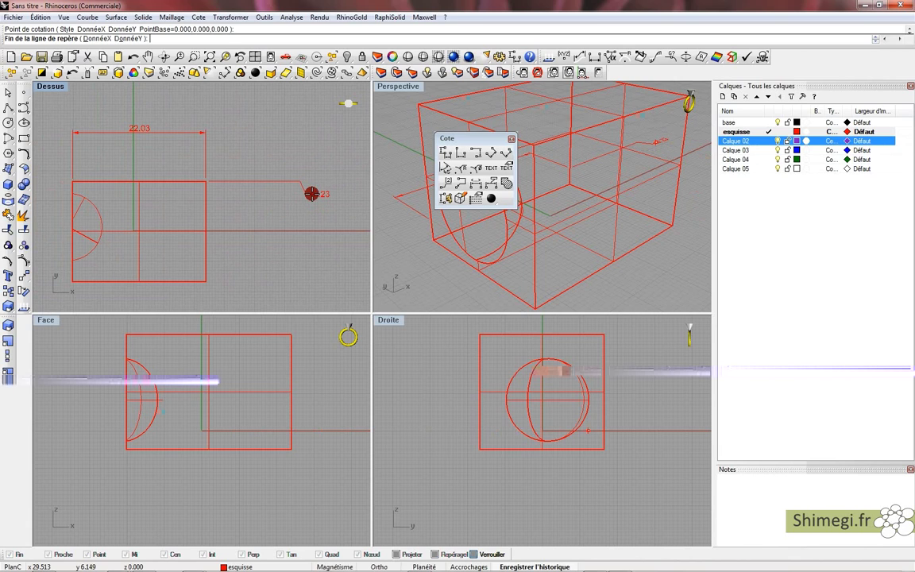
pyautogui.press('Escape')
# Delete the horizontal dimension above the box in the Dessus view.
pyautogui.moveTo(265, 245); pyautogui.dragTo(317, 227, button='right')
pyautogui.scroll(-2, 317, 228)
pyautogui.scroll(-2, 302, 229)
pyautogui.moveTo(291, 220); pyautogui.dragTo(273, 205, button='right')
pyautogui.click(214, 145)
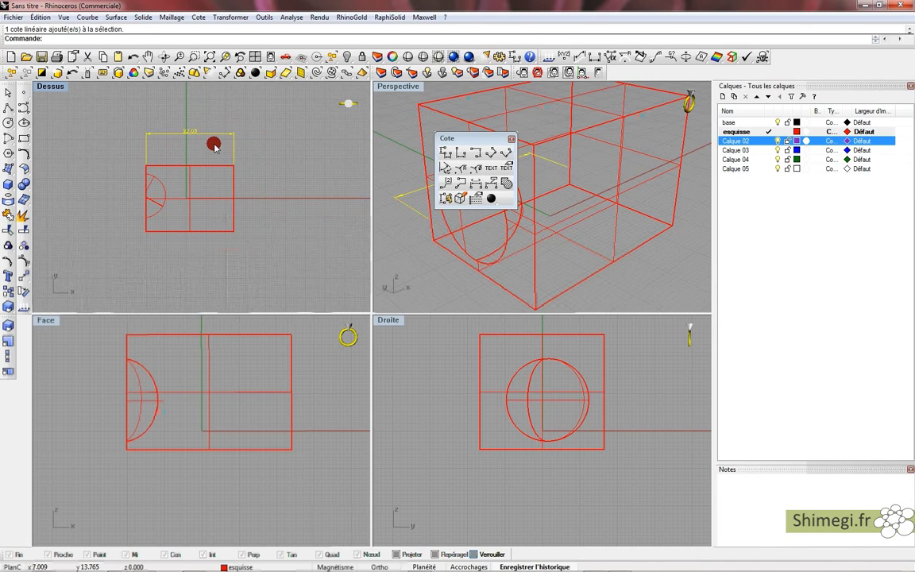
pyautogui.press('Delete')
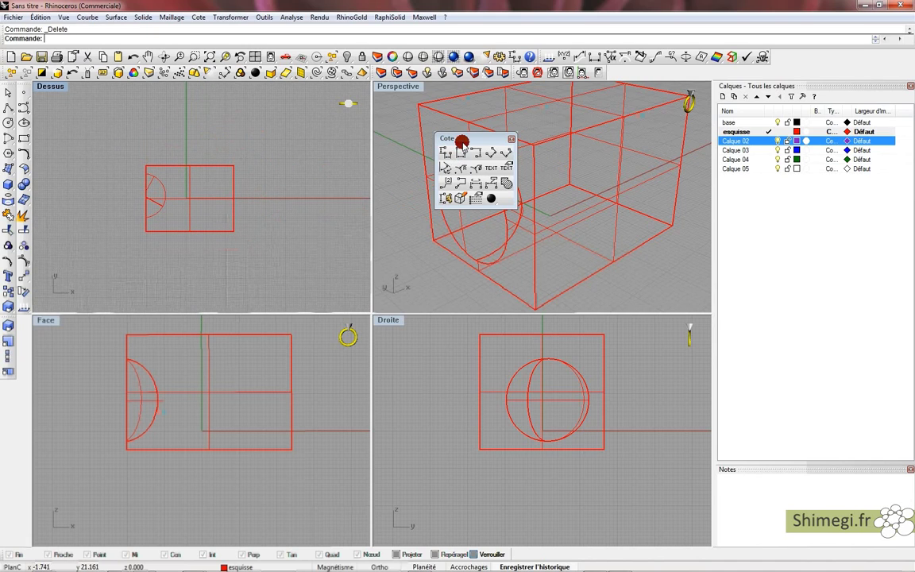
# Generate a 2D drawing of the box as 4 Vues (Europe), showing tangent edges and hidden lines.
pyautogui.moveTo(462, 140); pyautogui.dragTo(363, 216)
pyautogui.moveTo(296, 202); pyautogui.dragTo(273, 212, button='right')
pyautogui.moveTo(359, 215); pyautogui.dragTo(398, 203)
pyautogui.scroll(-2, 302, 178)
pyautogui.moveTo(302, 178); pyautogui.dragTo(274, 218, button='right')
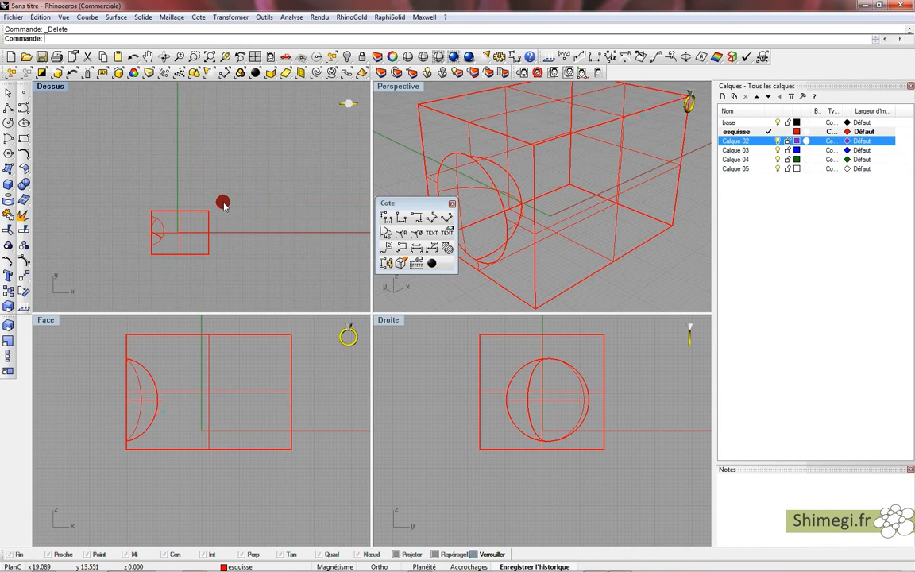
pyautogui.click(200, 223)
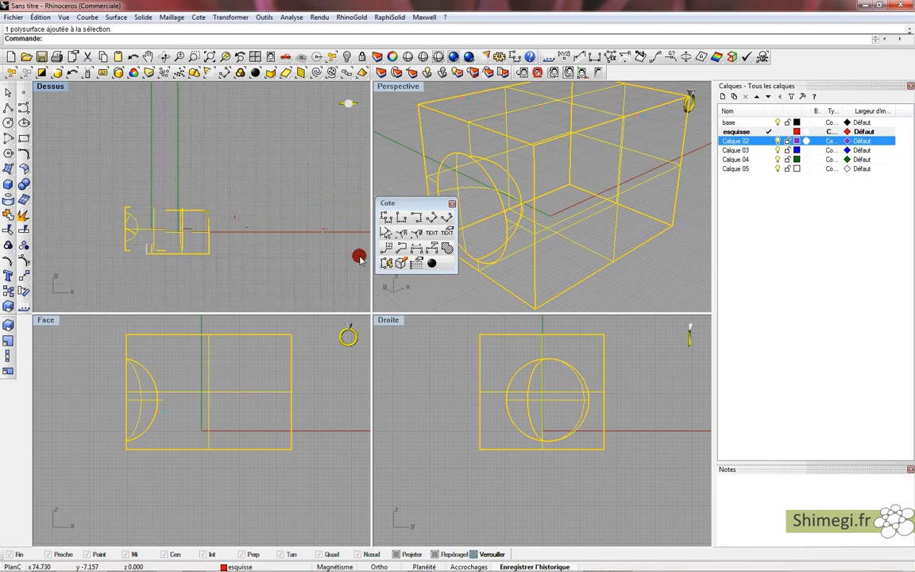
pyautogui.click(398, 264)
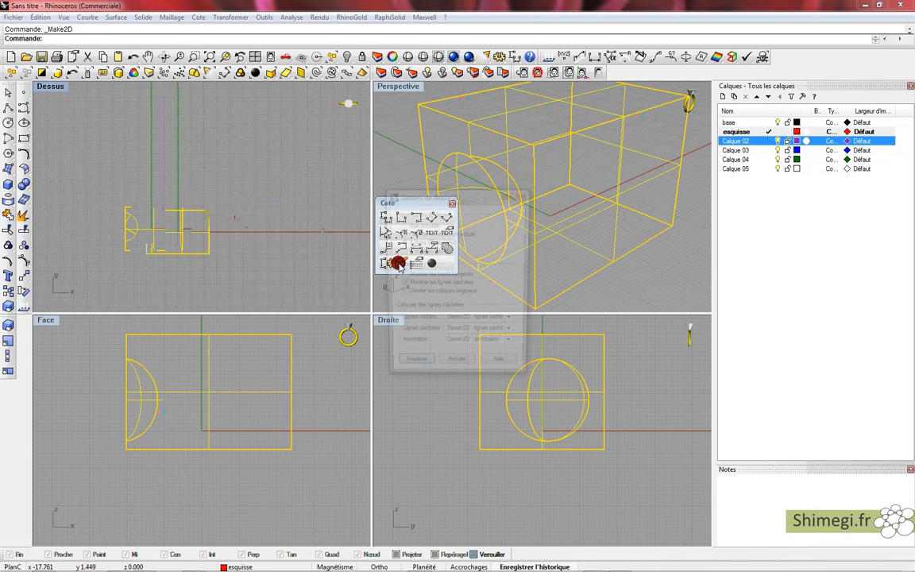
pyautogui.moveTo(428, 198); pyautogui.dragTo(460, 167)
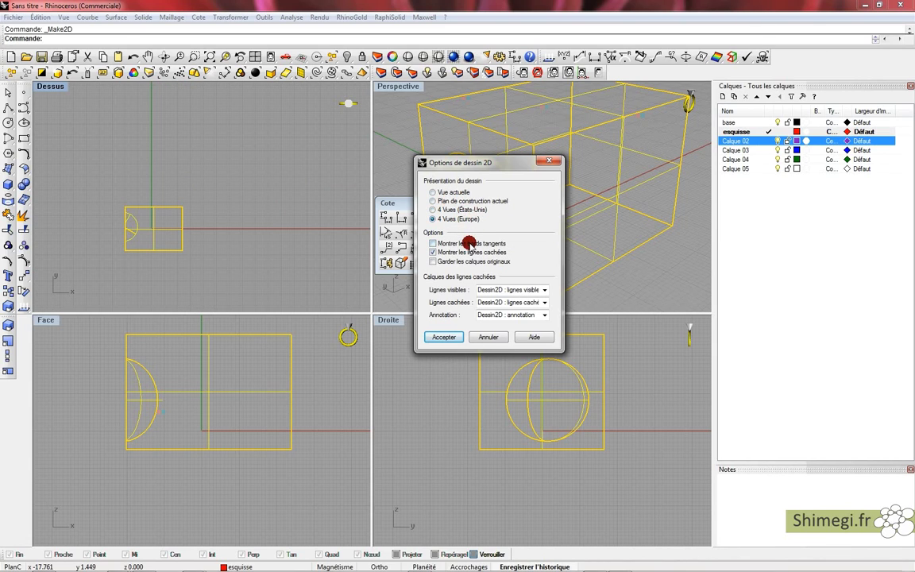
pyautogui.moveTo(452, 169); pyautogui.dragTo(541, 186)
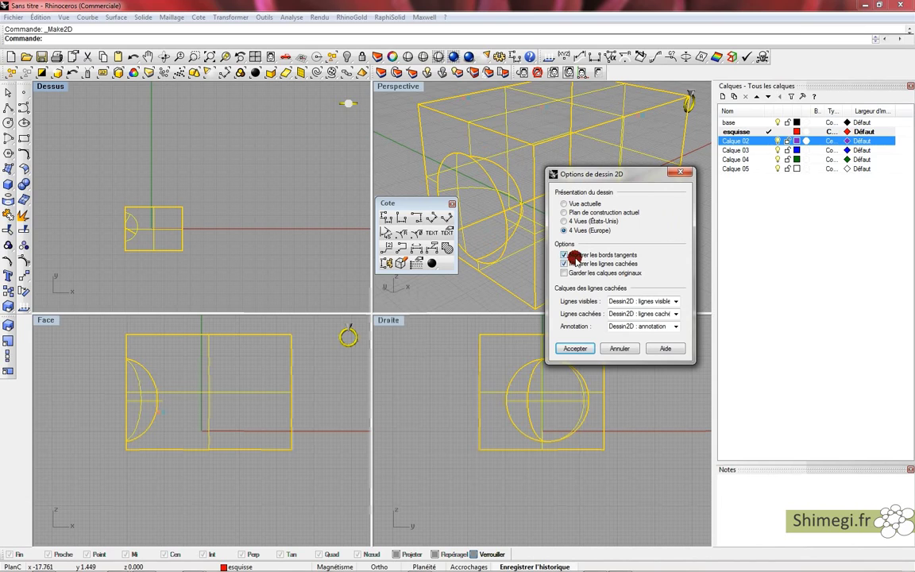
pyautogui.click(575, 349)
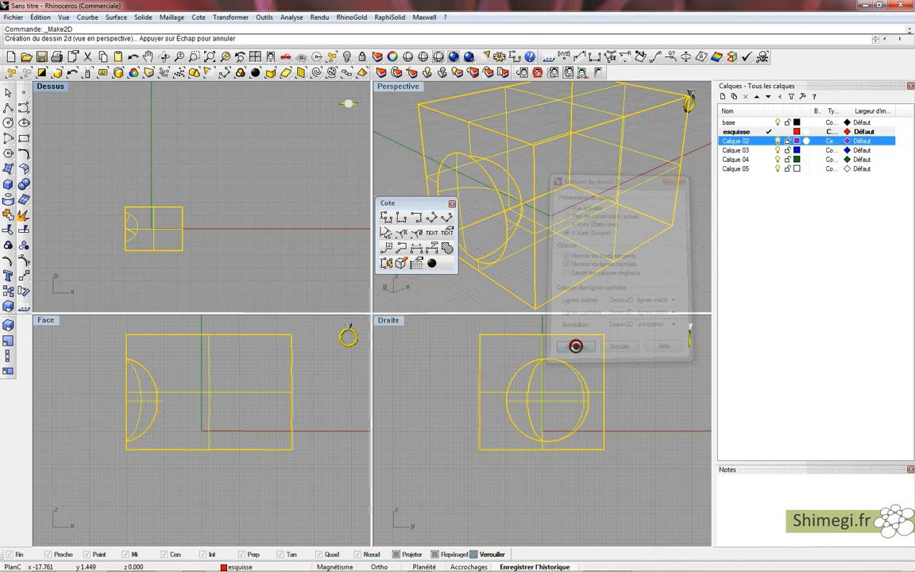
# Examine the generated 2D views in the Dessus view by selecting their outlines and the curves of the round recess.
pyautogui.moveTo(310, 188); pyautogui.dragTo(313, 201, button='right')
pyautogui.click(313, 201)
pyautogui.click(202, 204)
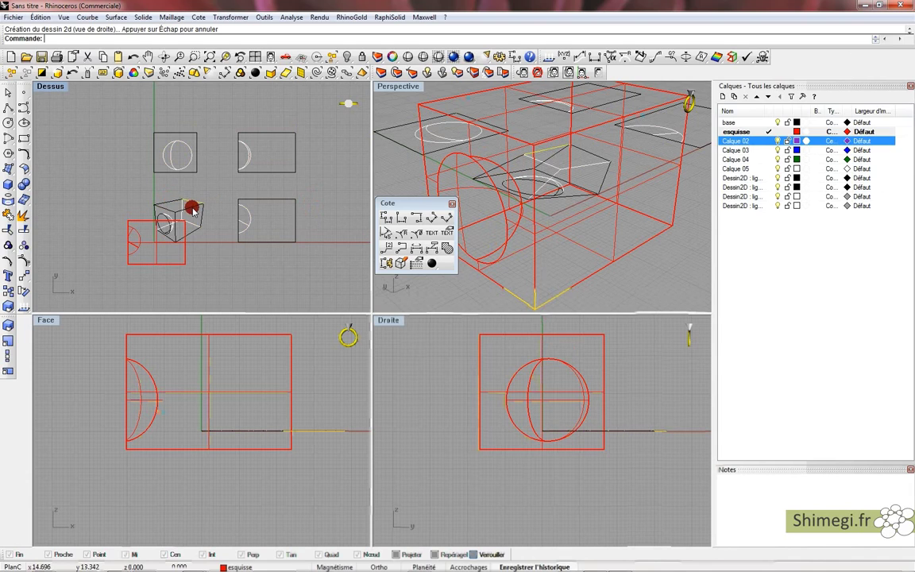
pyautogui.click(240, 199)
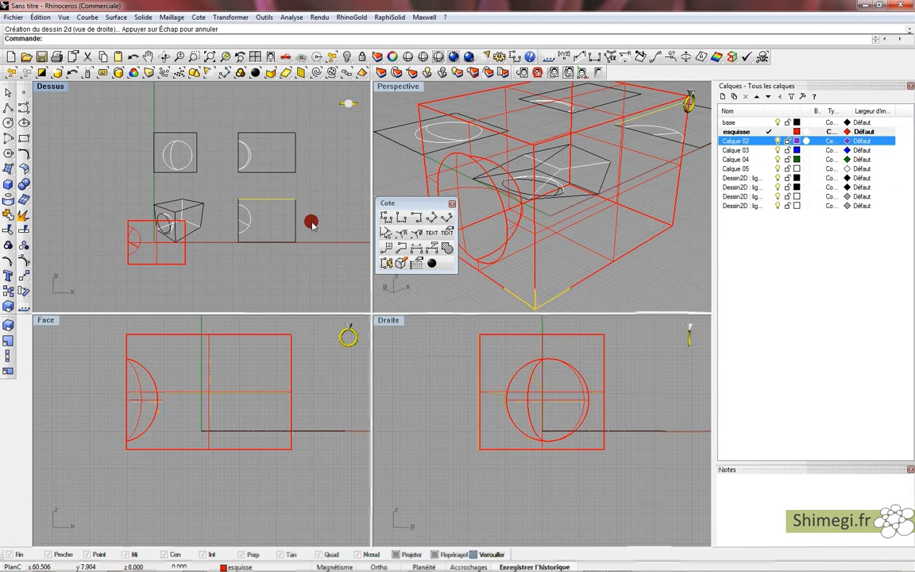
pyautogui.click(296, 205)
pyautogui.moveTo(321, 190); pyautogui.dragTo(313, 194, button='right')
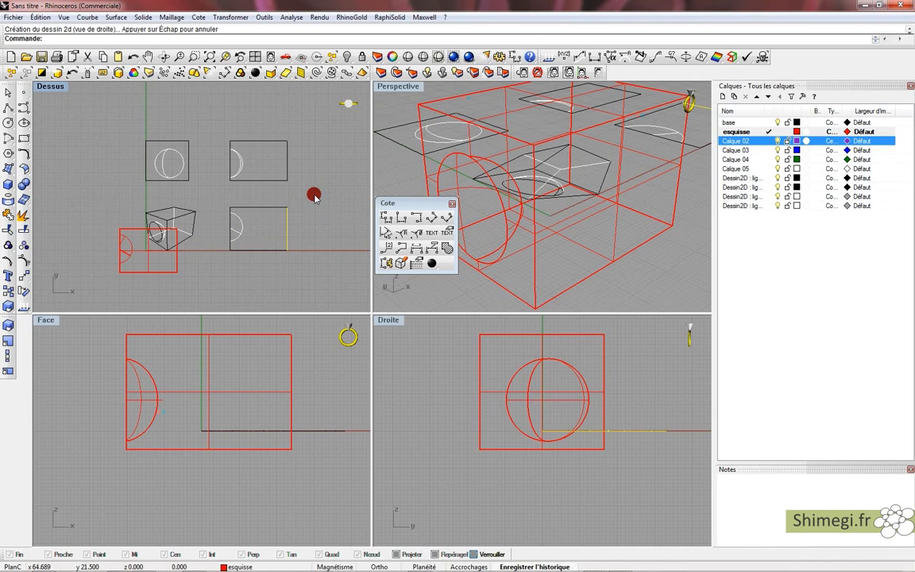
pyautogui.moveTo(306, 196); pyautogui.dragTo(267, 168)
pyautogui.moveTo(198, 118); pyautogui.dragTo(296, 184)
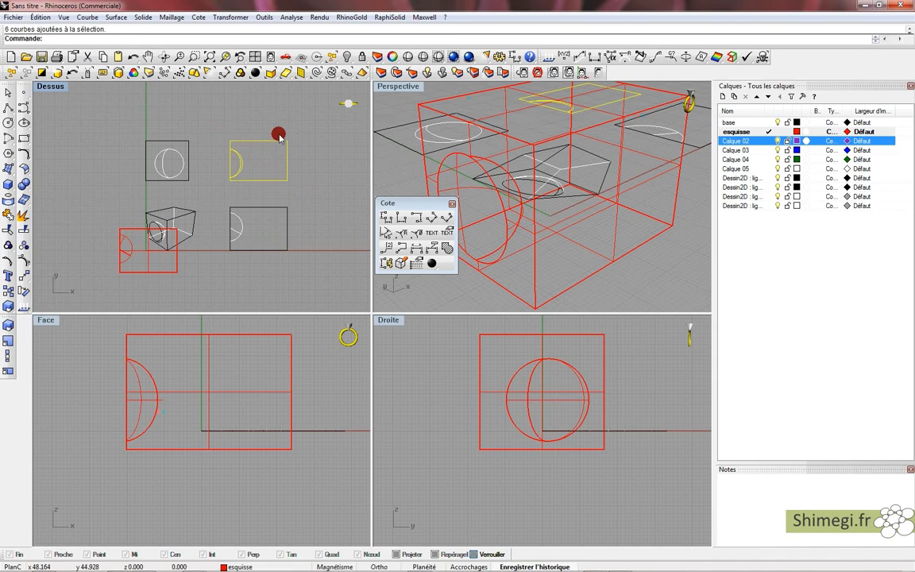
pyautogui.moveTo(294, 134); pyautogui.dragTo(277, 151)
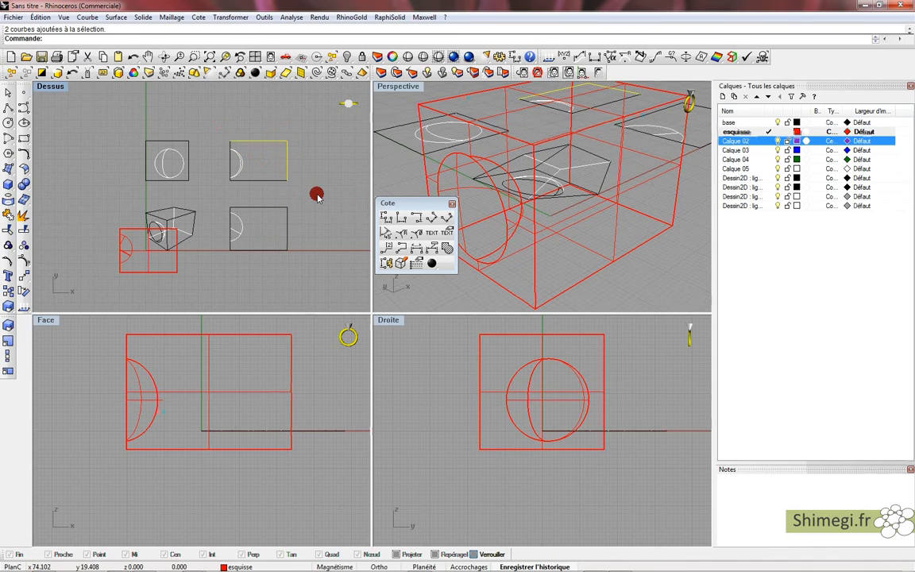
pyautogui.scroll(8, 231, 166)
pyautogui.click(72, 152)
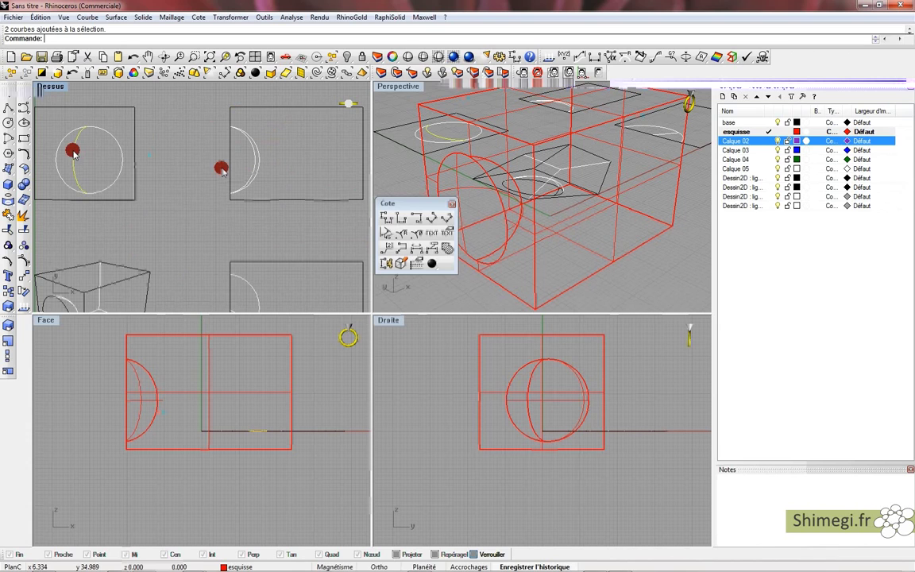
pyautogui.scroll(-4, 93, 159)
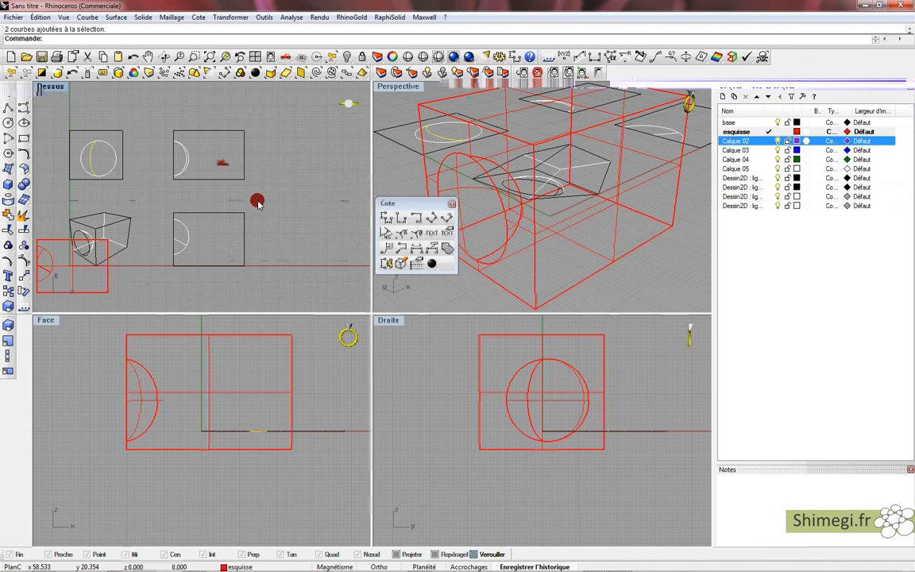
pyautogui.scroll(-2, 258, 198)
pyautogui.moveTo(490, 190); pyautogui.dragTo(445, 191, button='right')
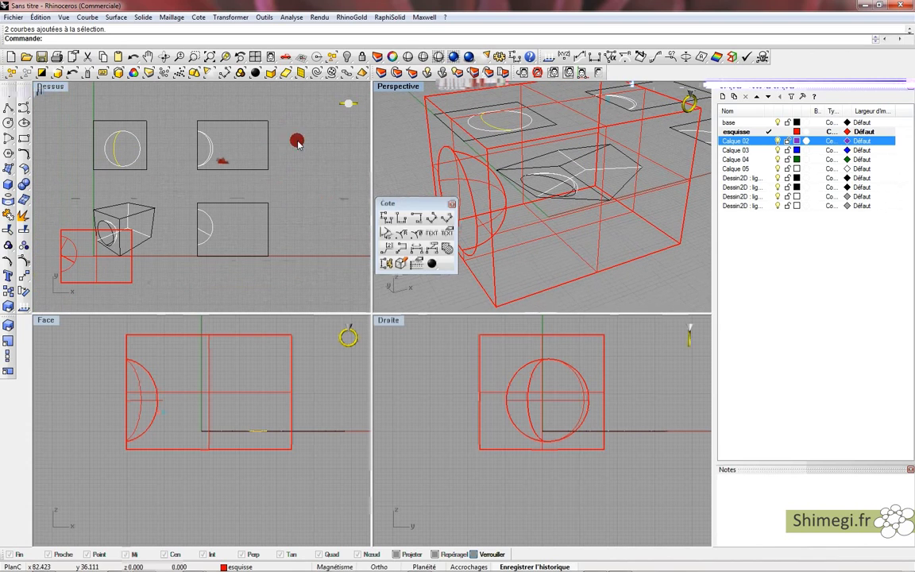
pyautogui.click(297, 139)
# Undo the 2D drawing and generate it again from the box in four views without tangent edges.
pyautogui.hotkey('ctrl', 'z')
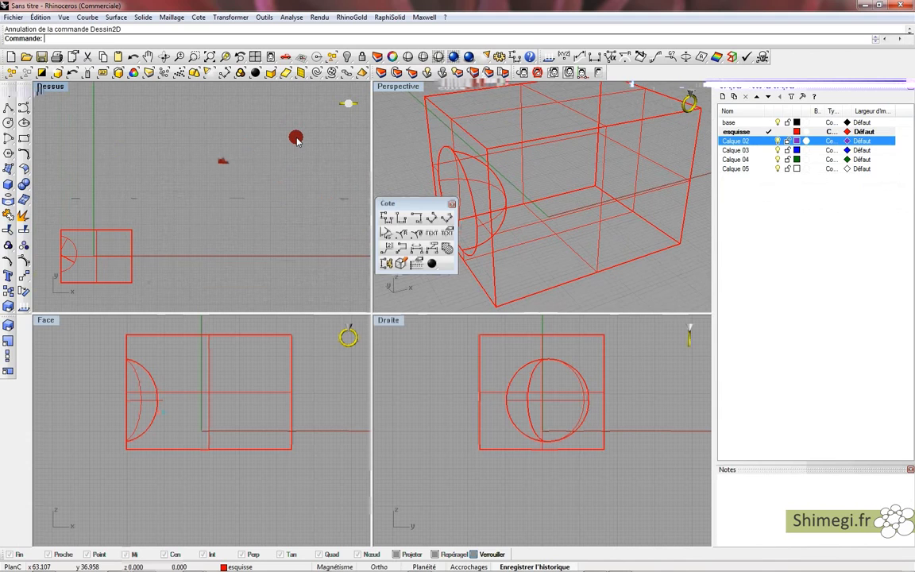
pyautogui.press('Return')
pyautogui.click(127, 233)
pyautogui.rightClick(127, 232)
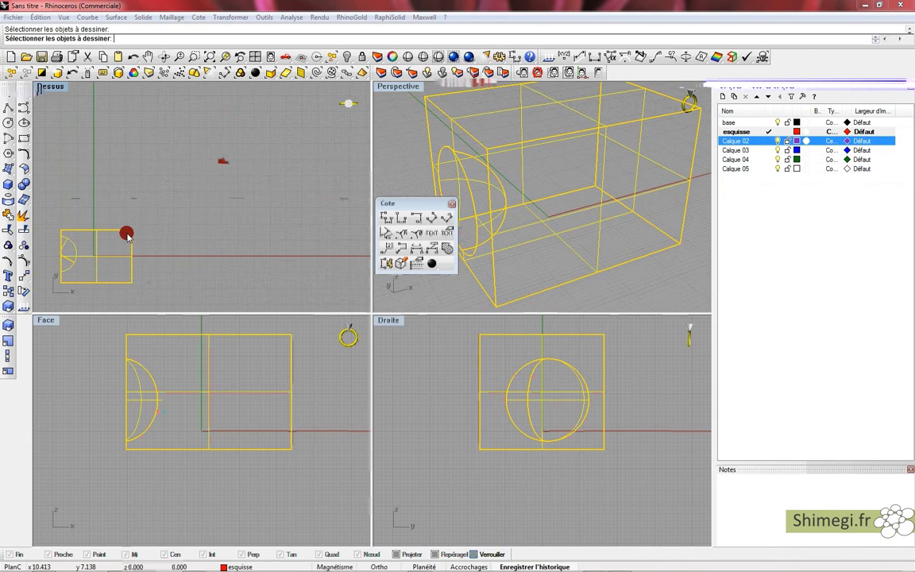
pyautogui.click(575, 348)
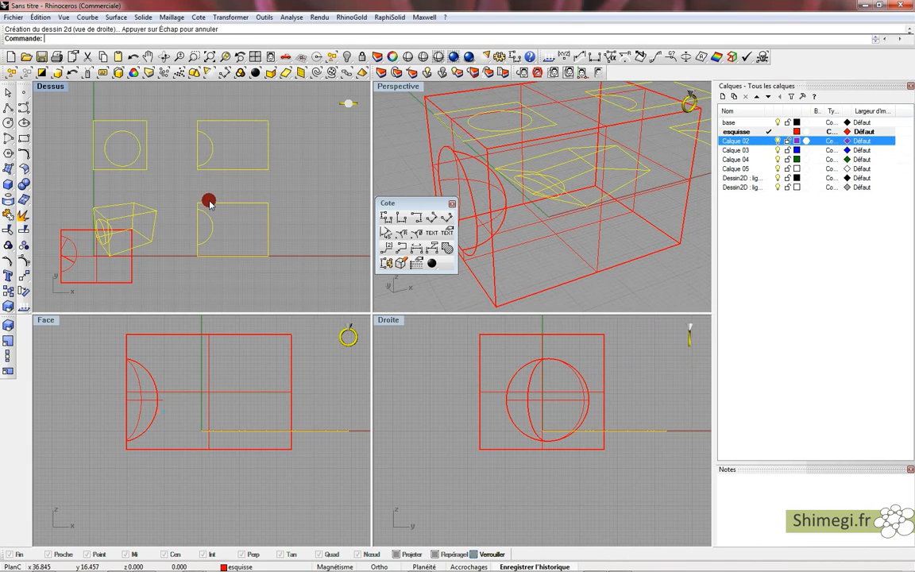
# Select all curves of the four generated 2D views in the Dessus view.
pyautogui.scroll(-3, 213, 184)
pyautogui.moveTo(233, 193); pyautogui.dragTo(234, 196, button='right')
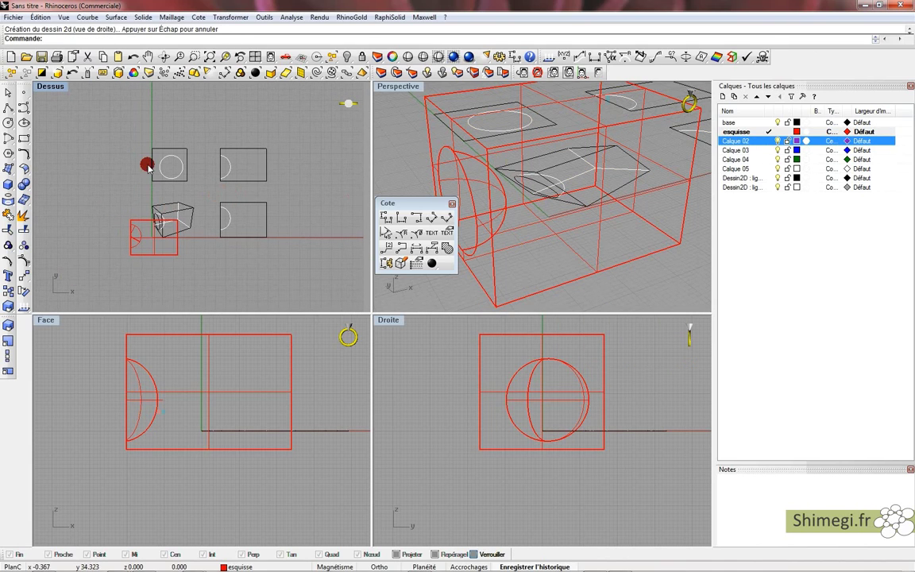
pyautogui.moveTo(123, 141); pyautogui.dragTo(108, 151, button='right')
pyautogui.moveTo(98, 125); pyautogui.dragTo(280, 255)
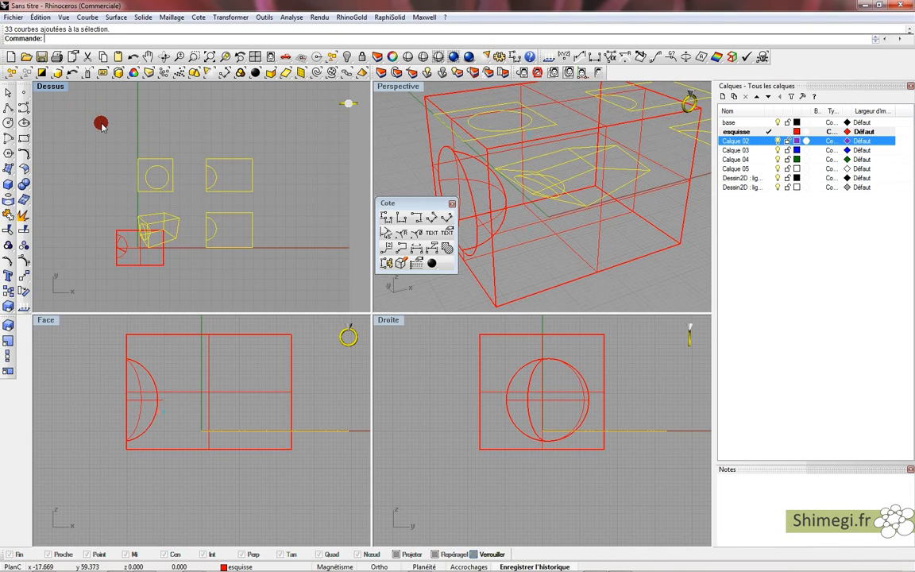
# Close the floating Cote toolbar covering the Perspective view.
pyautogui.moveTo(139, 151); pyautogui.dragTo(137, 147, button='right')
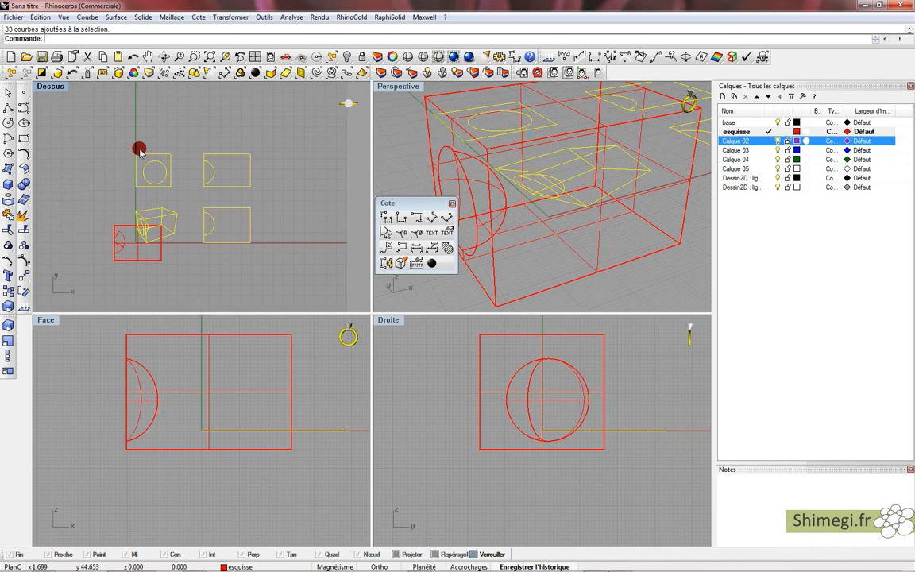
pyautogui.moveTo(431, 208); pyautogui.dragTo(516, 217)
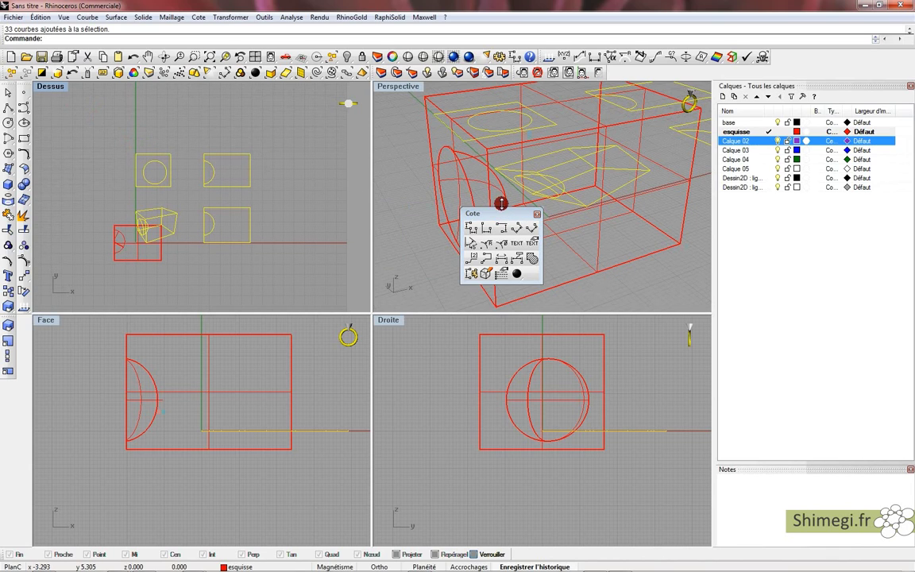
pyautogui.click(537, 214)
# Delete all curves of the four generated 2D views in the Dessus view, keeping the box.
pyautogui.moveTo(118, 131); pyautogui.dragTo(316, 276)
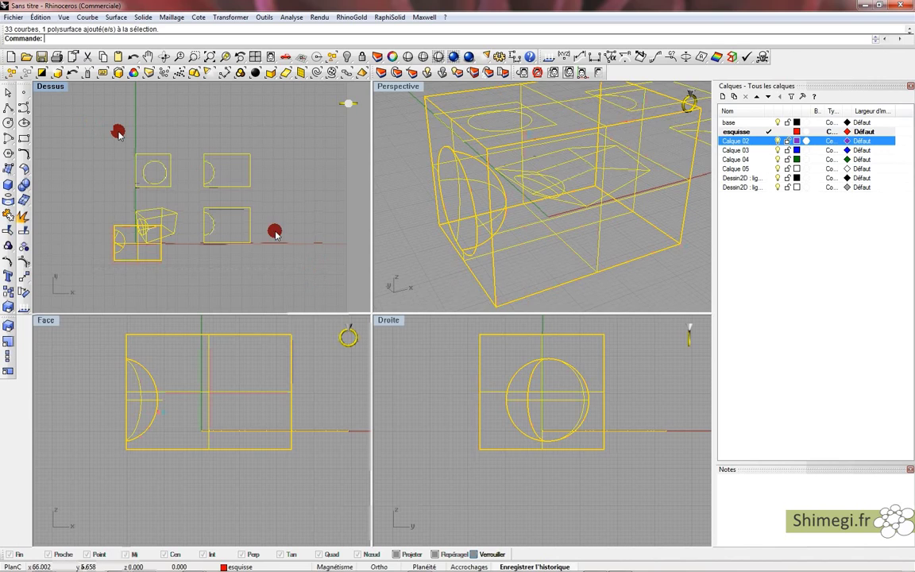
pyautogui.click(247, 200)
pyautogui.moveTo(66, 119); pyautogui.dragTo(299, 242)
pyautogui.click(143, 257)
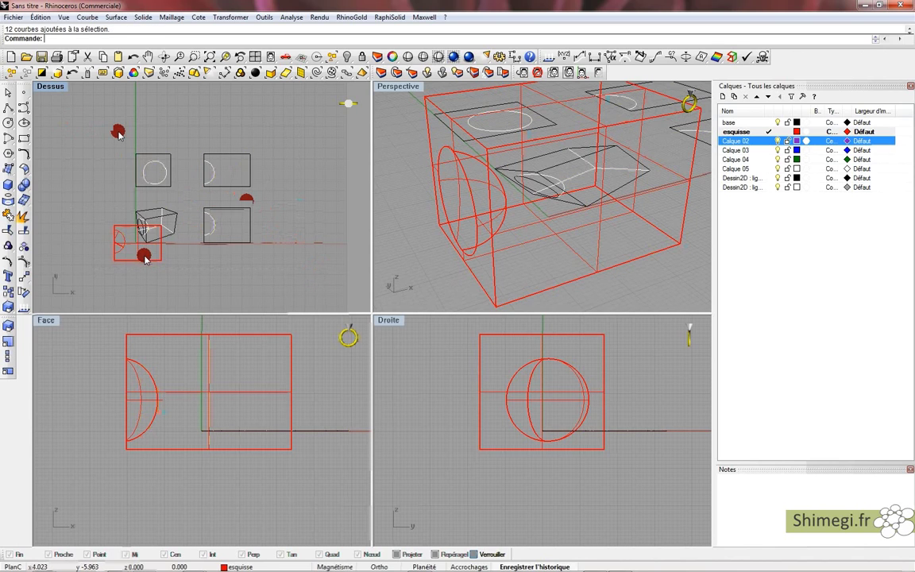
pyautogui.click(148, 261)
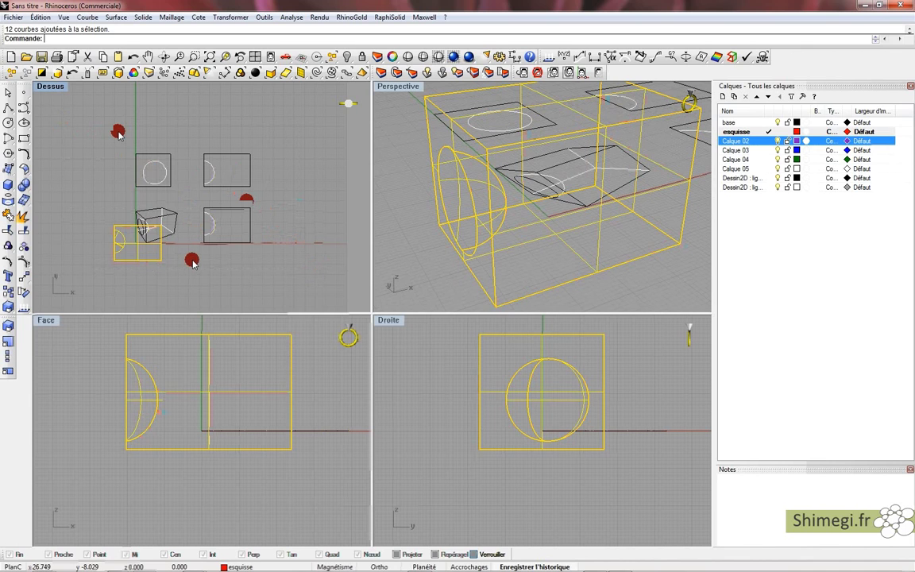
pyautogui.moveTo(115, 140); pyautogui.dragTo(282, 247)
pyautogui.press('Delete')
pyautogui.moveTo(261, 241); pyautogui.dragTo(264, 240, button='right')
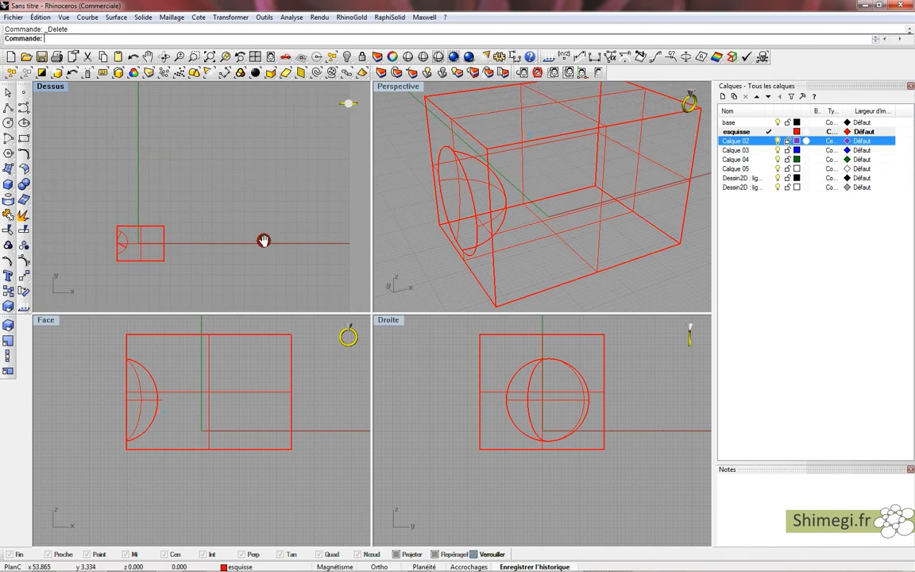
# Create a portrait page layout with MiseEnPage, named miseenpage, 215.9 × 279.4 mm, with no printer and four detail views.
pyautogui.click(14, 17)
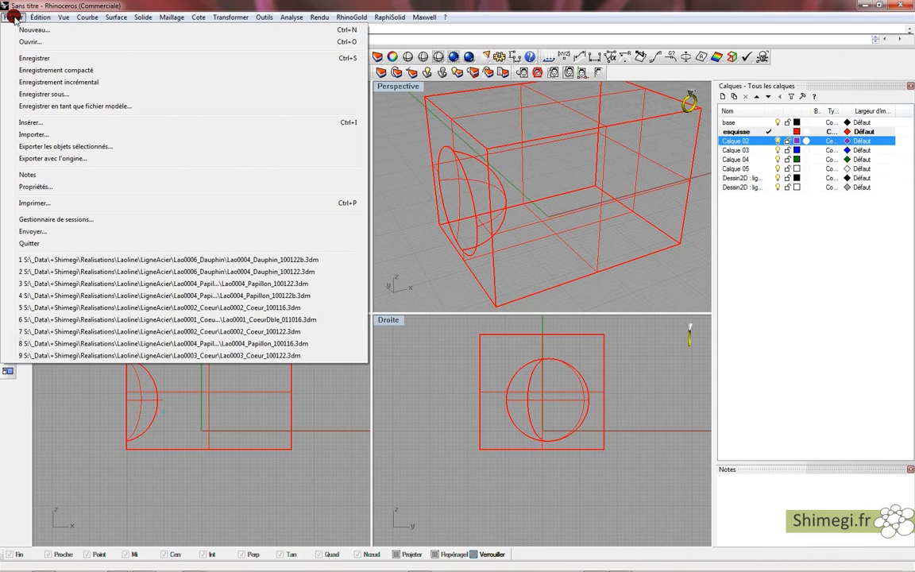
pyautogui.moveTo(42, 17)
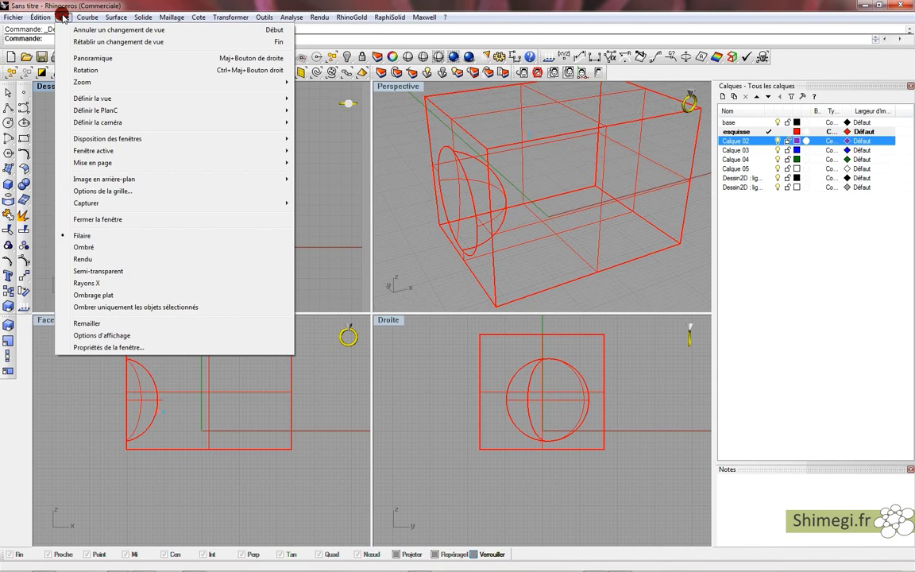
pyautogui.moveTo(95, 112)
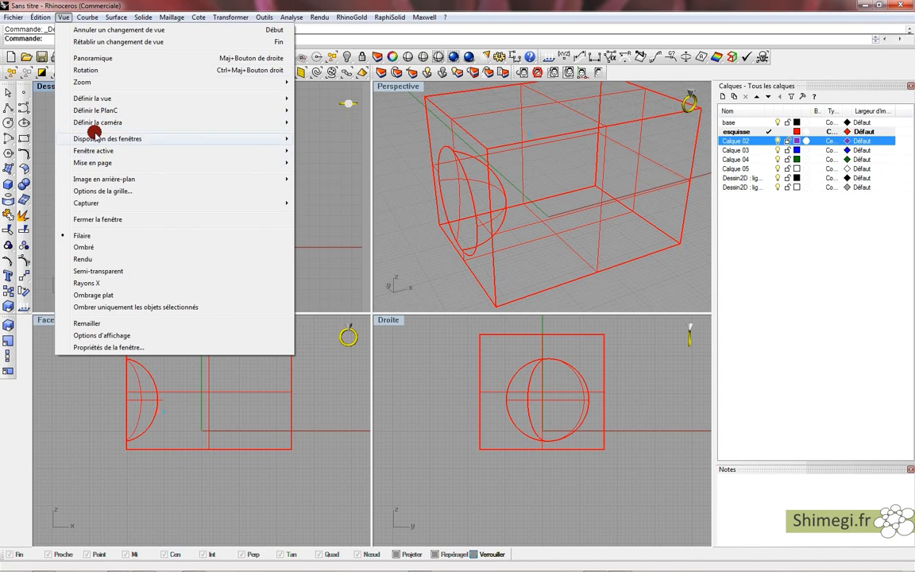
pyautogui.click(137, 6)
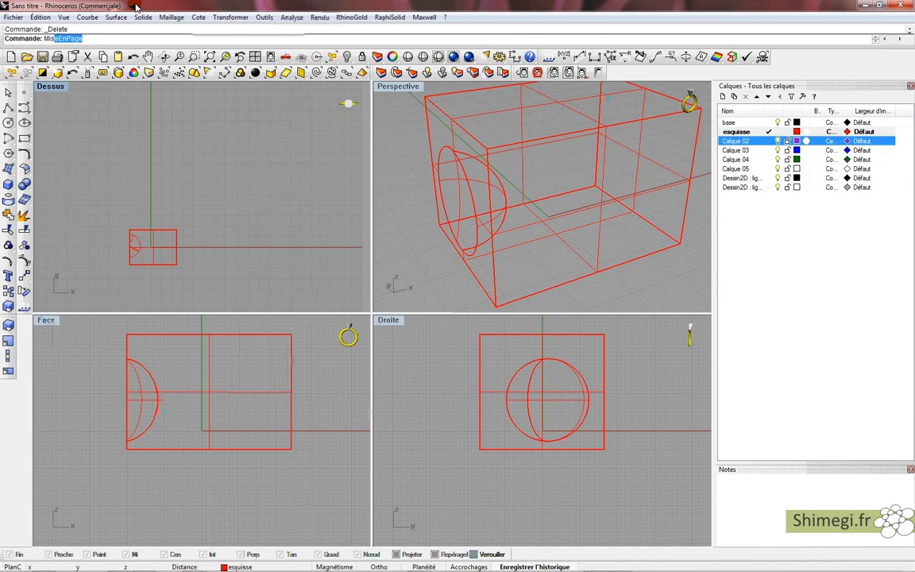
pyautogui.write('Mis')
pyautogui.press('Return')
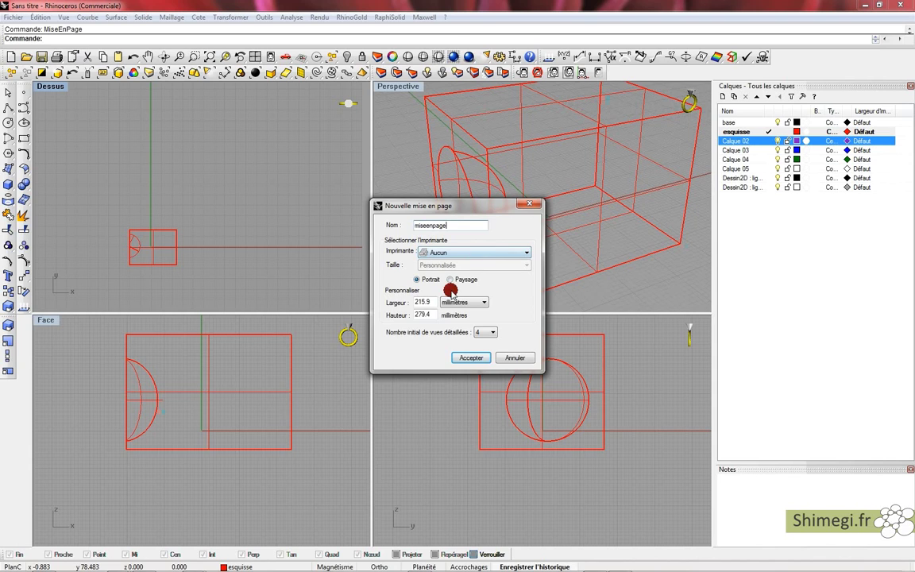
pyautogui.click(487, 359)
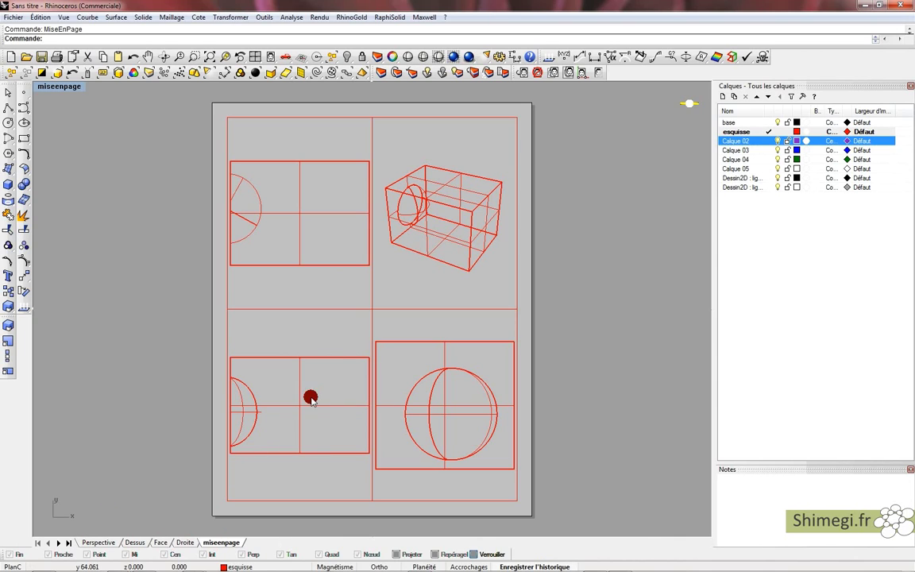
# Move the box up and to the right in the Dessus view, and check the update in the miseenpage layout.
pyautogui.moveTo(320, 283); pyautogui.dragTo(270, 234)
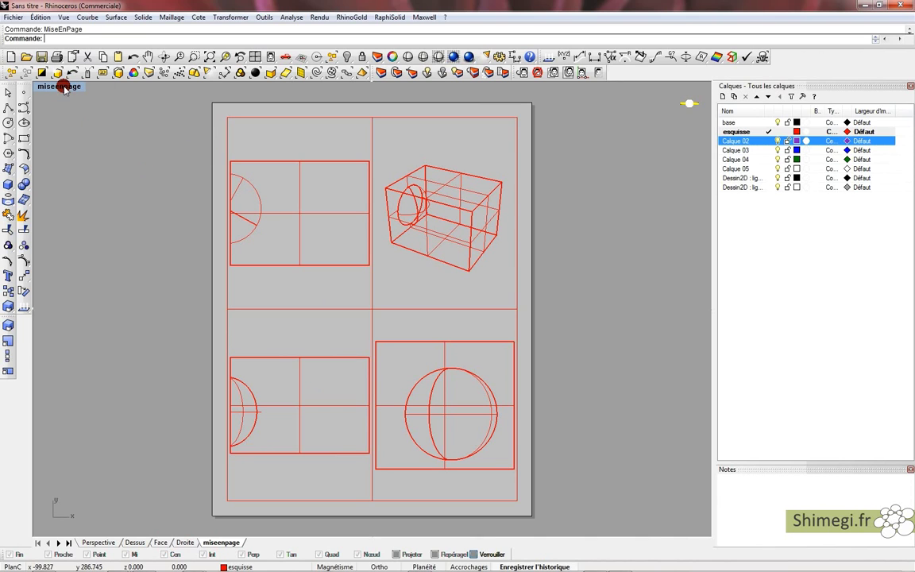
pyautogui.click(108, 541)
pyautogui.scroll(-5, 168, 265)
pyautogui.moveTo(173, 261)
pyautogui.mouseDown()
pyautogui.moveTo(185, 247)
pyautogui.moveTo(161, 259)
pyautogui.mouseUp()
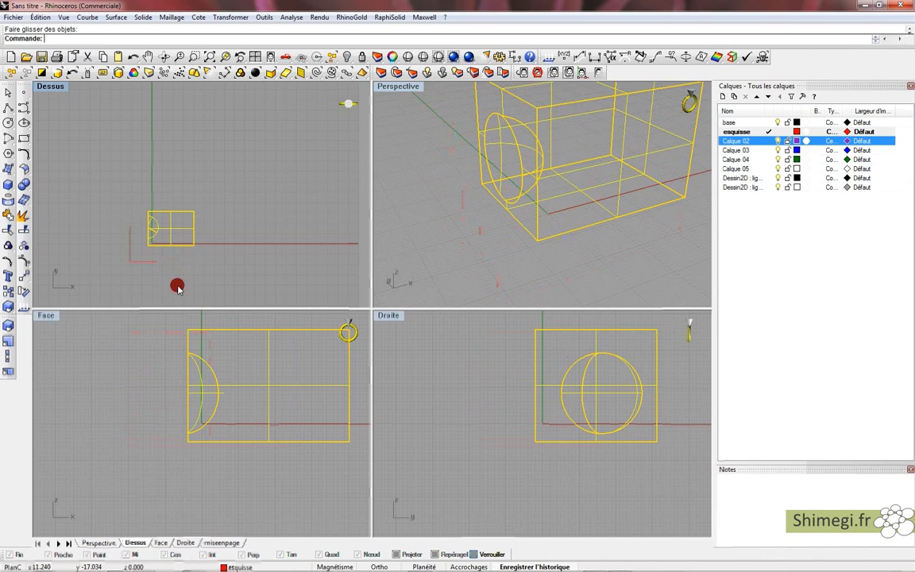
pyautogui.click(230, 542)
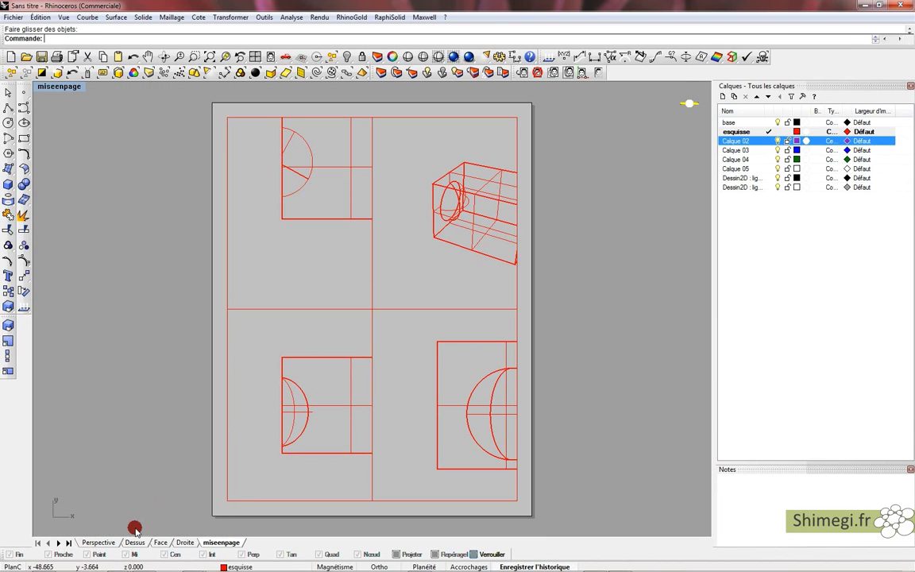
# Move the box back near its original position in the Dessus view, and check the detail views of the miseenpage layout.
pyautogui.click(109, 540)
pyautogui.moveTo(164, 250)
pyautogui.mouseDown()
pyautogui.moveTo(147, 253)
pyautogui.moveTo(158, 263)
pyautogui.mouseUp()
pyautogui.click(223, 406)
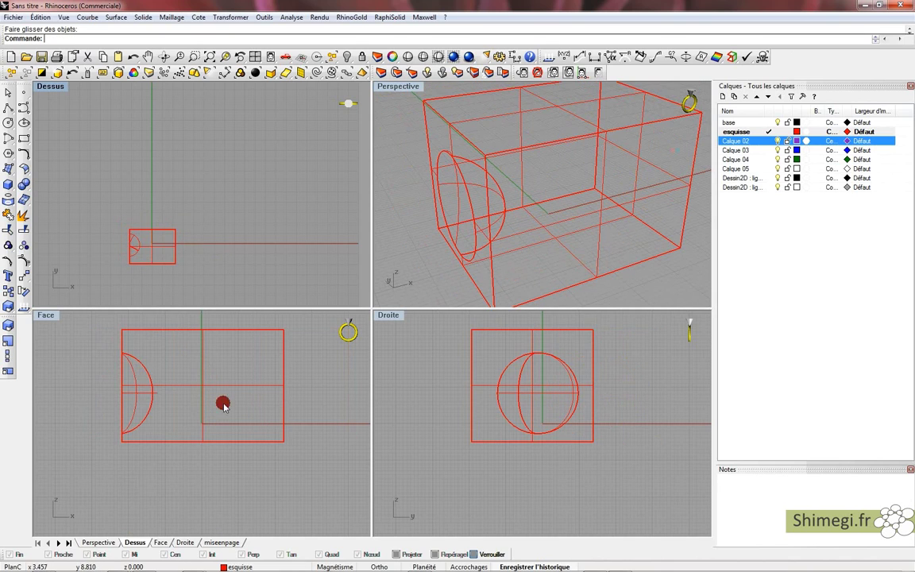
pyautogui.click(223, 542)
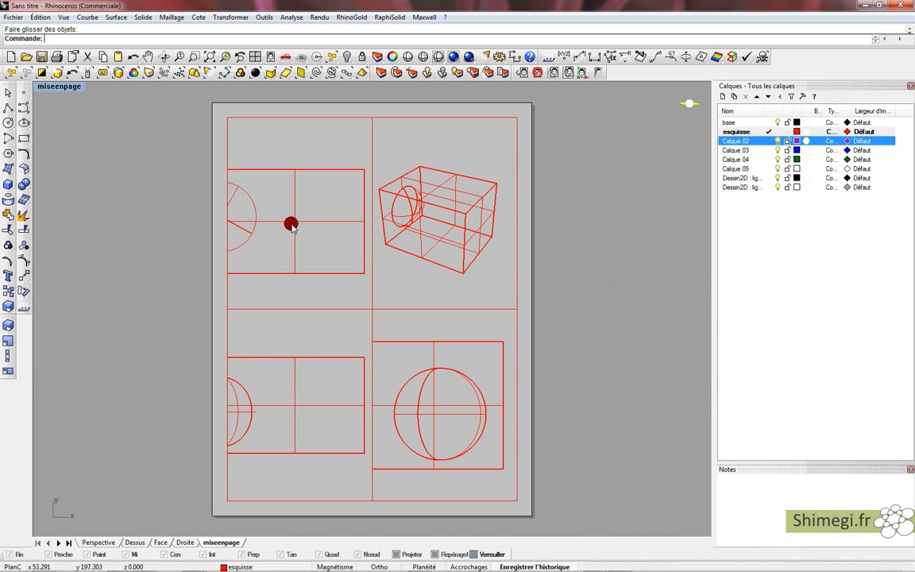
pyautogui.scroll(-3, 291, 224)
pyautogui.scroll(1, 291, 225)
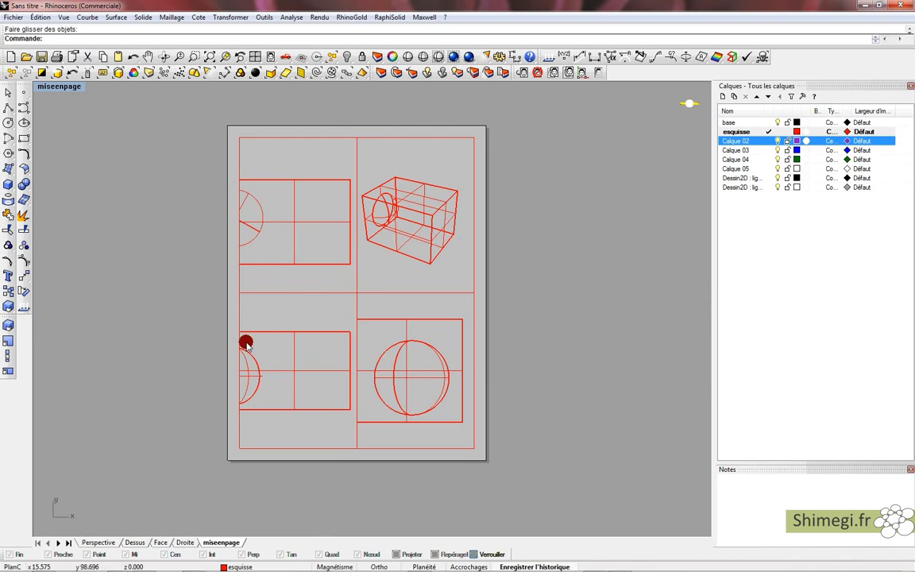
pyautogui.rightClick(265, 295)
pyautogui.click(501, 356)
pyautogui.click(503, 359)
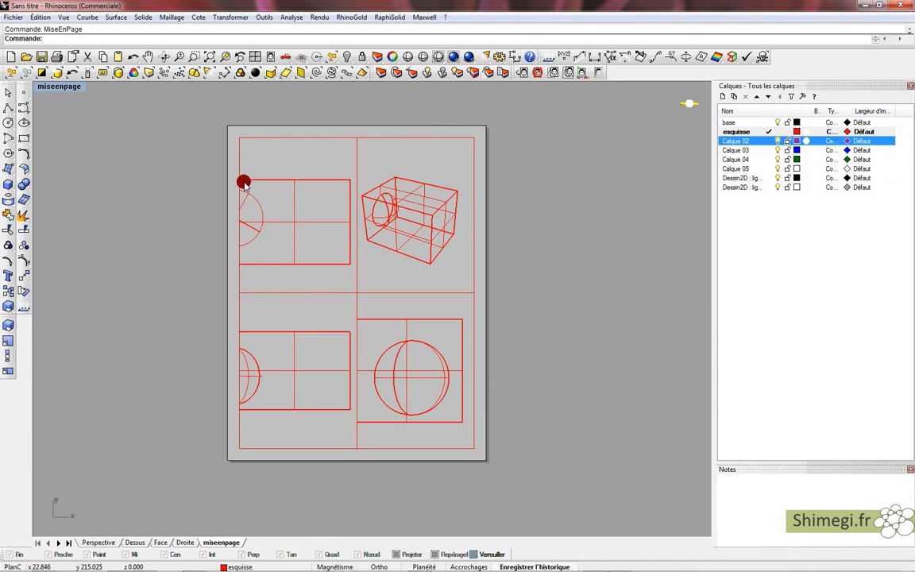
pyautogui.rightClick(267, 171)
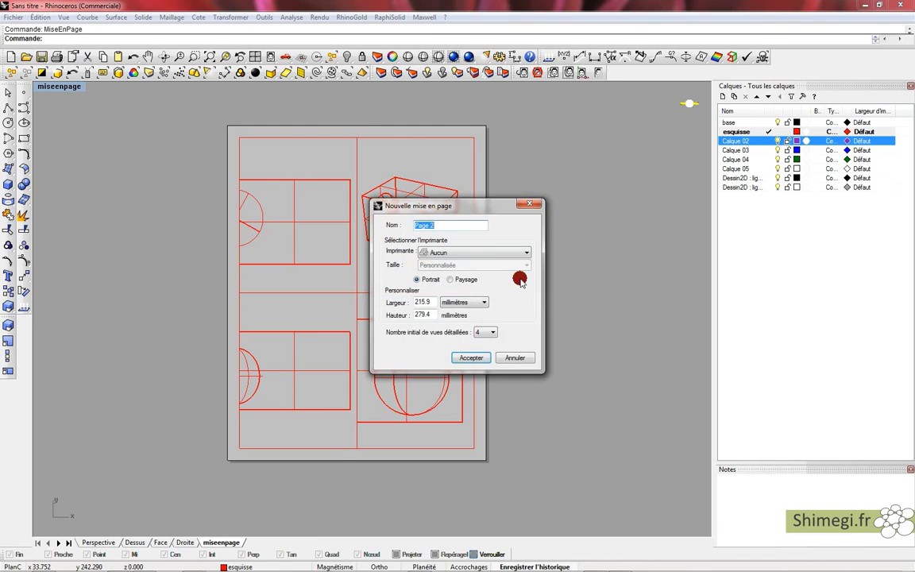
pyautogui.click(492, 357)
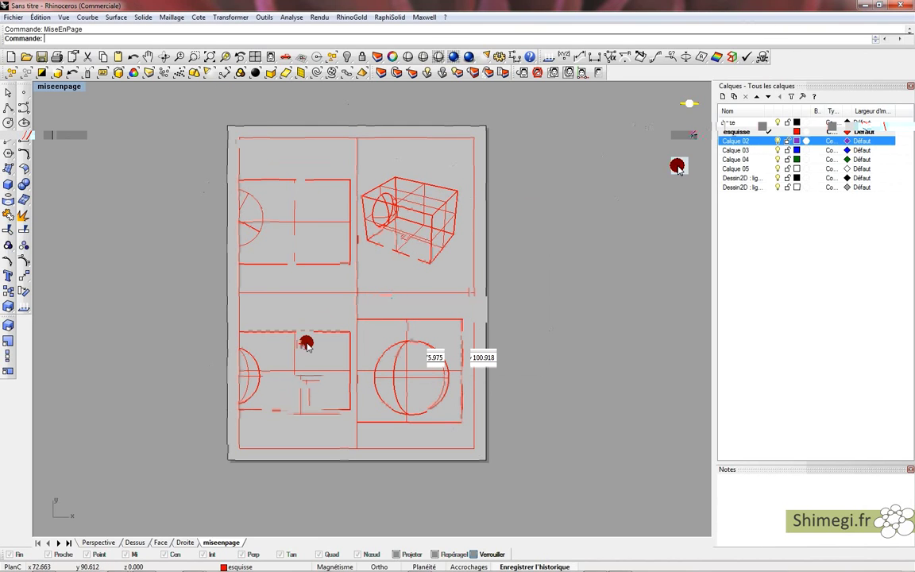
pyautogui.rightClick(227, 538)
pyautogui.moveTo(289, 427)
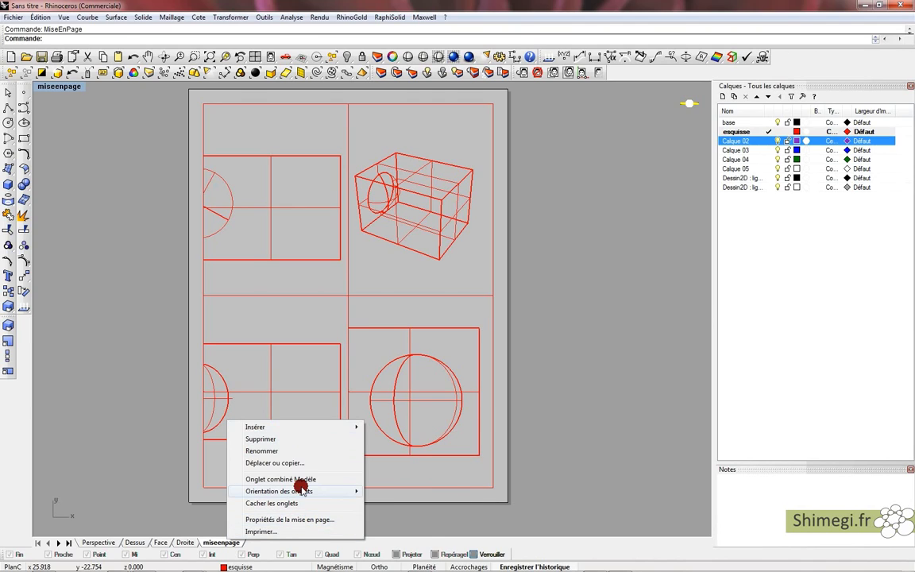
pyautogui.click(216, 318)
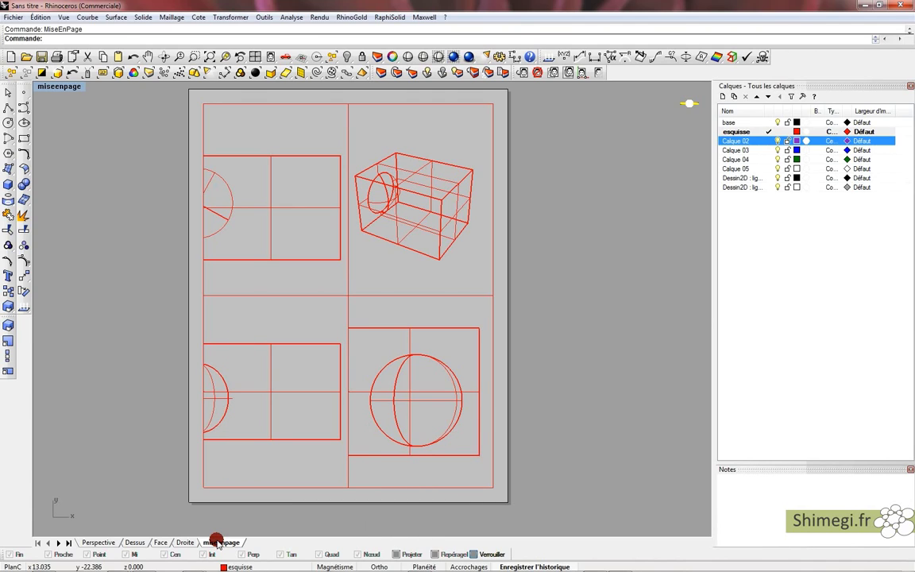
# Insert the cartouche file as an embedded block occurrence at scale 1.0 near the lower-right corner of the miseenpage layout.
pyautogui.click(13, 16)
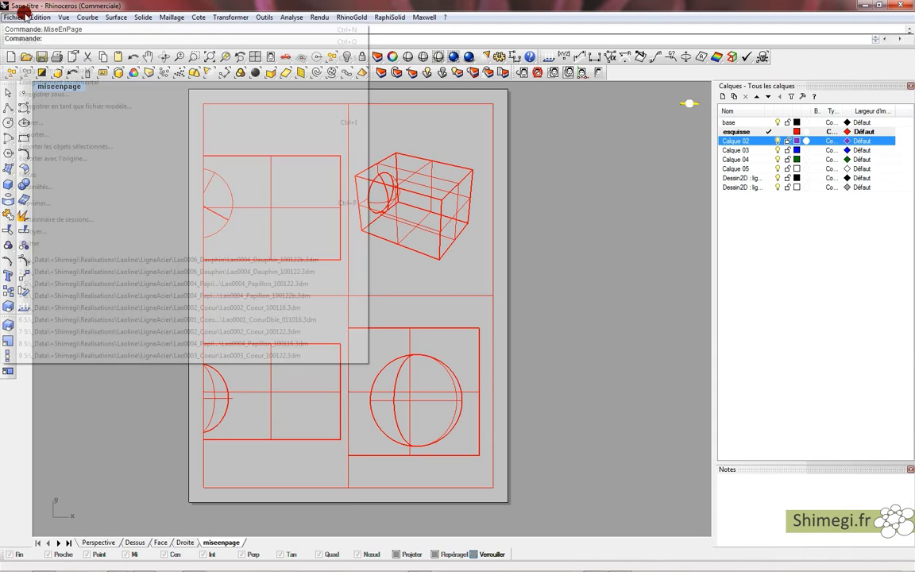
pyautogui.click(77, 70)
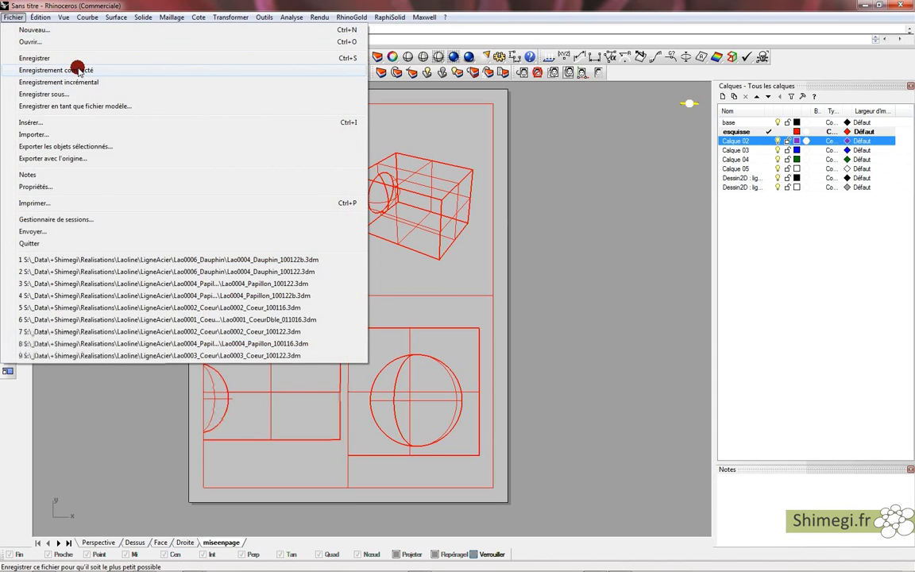
pyautogui.click(14, 17)
pyautogui.click(15, 18)
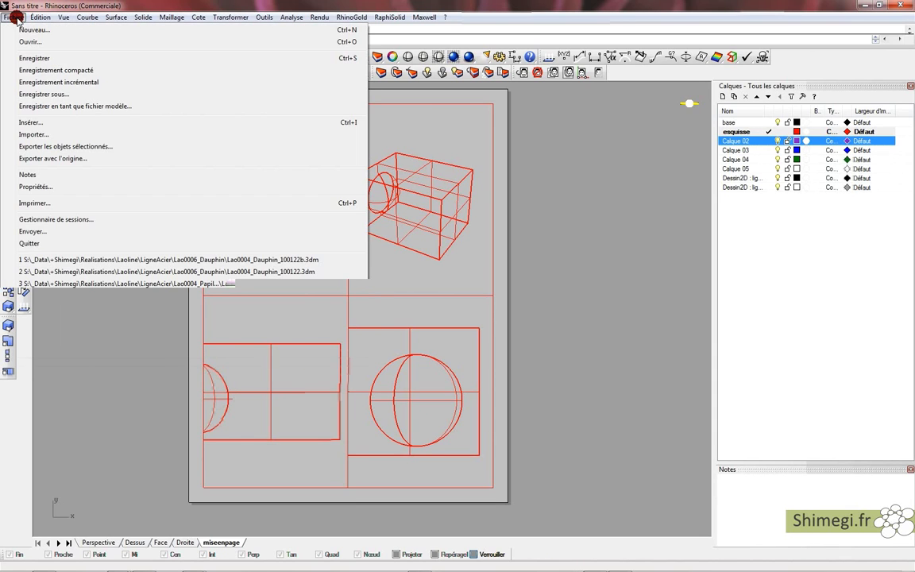
pyautogui.click(14, 18)
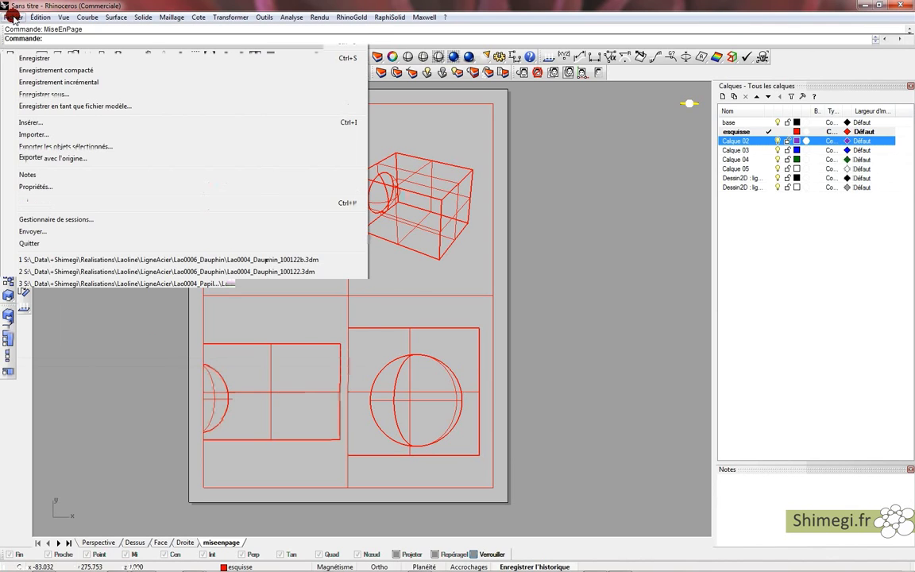
pyautogui.click(64, 122)
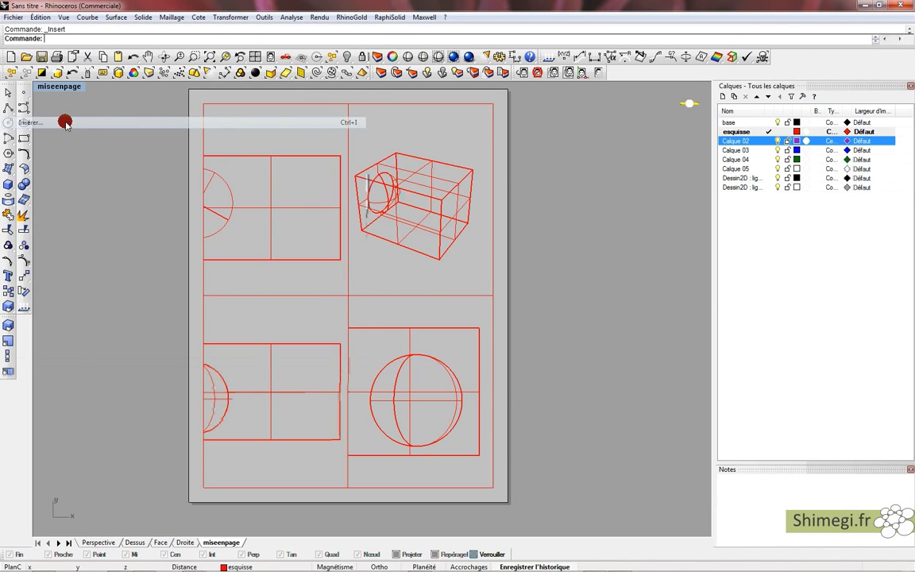
pyautogui.click(532, 205)
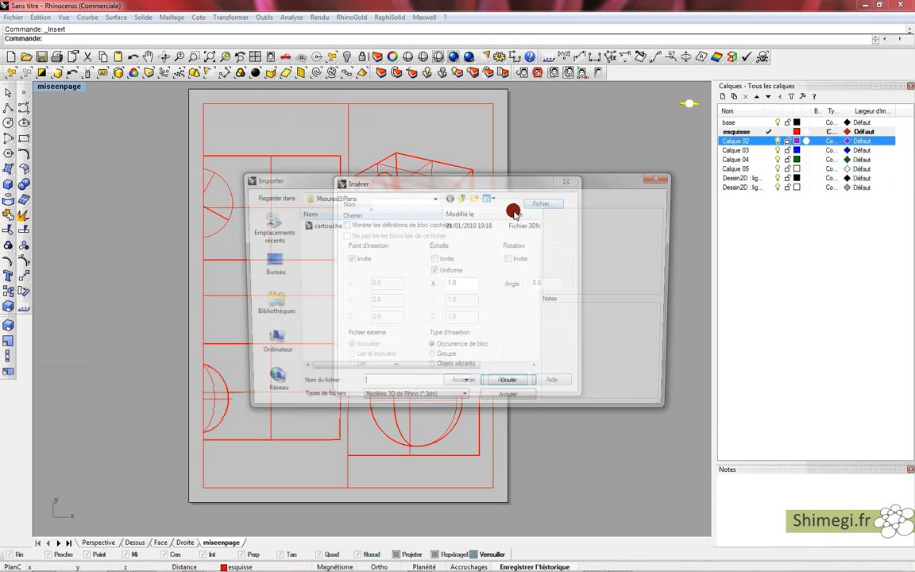
pyautogui.click(318, 224)
pyautogui.click(511, 385)
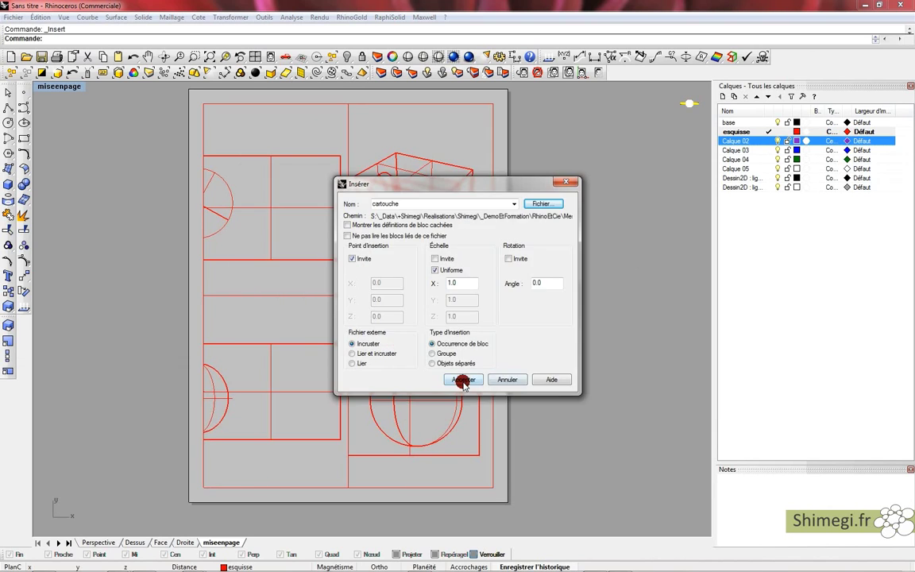
pyautogui.click(464, 379)
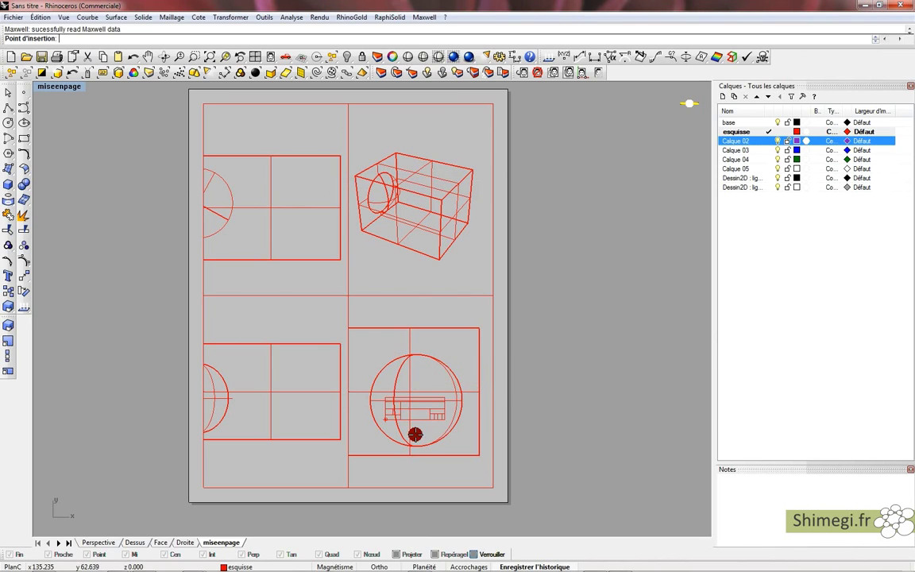
pyautogui.click(424, 479)
# Scale the inserted title block in 2D to about three times its size from its lower-right corner.
pyautogui.click(9, 213)
pyautogui.click(483, 482)
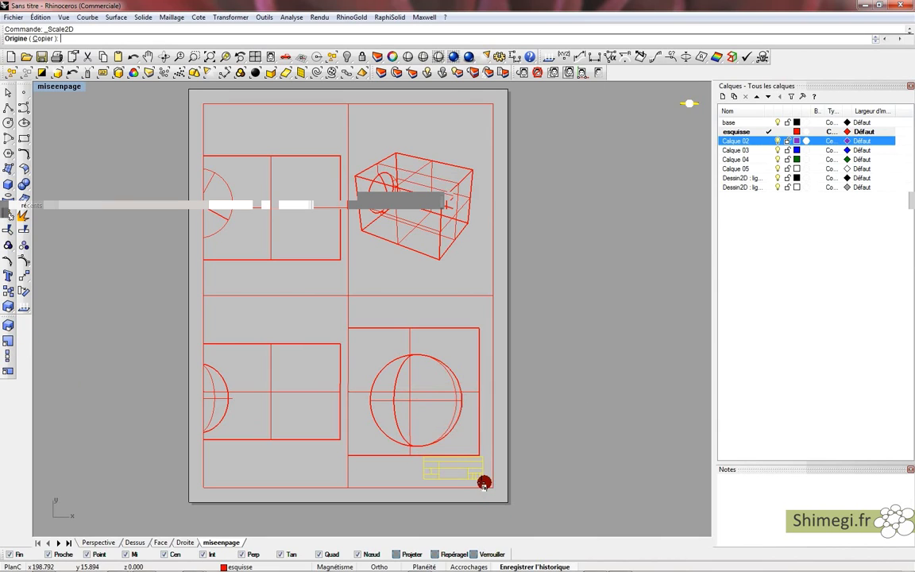
pyautogui.click(432, 414)
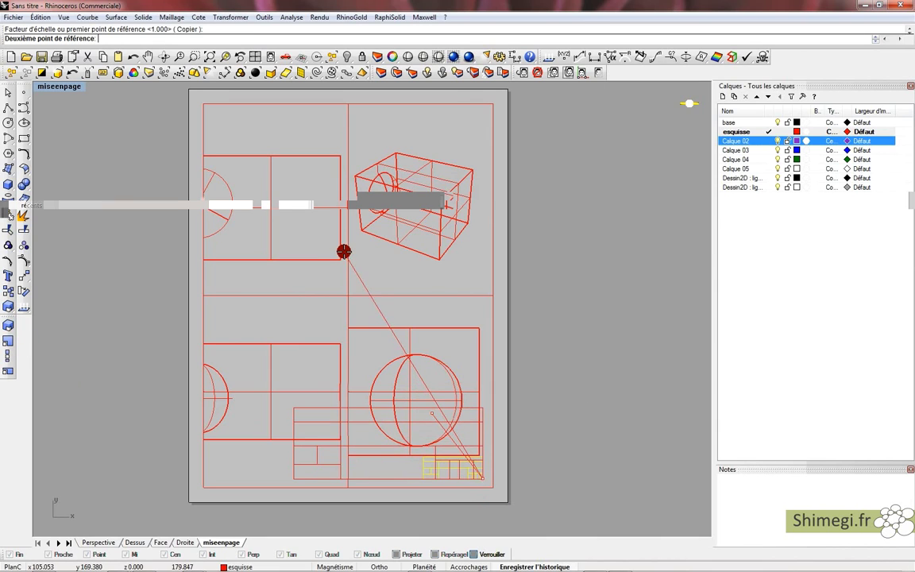
pyautogui.click(347, 326)
# Move the enlarged title block into the lower-right corner of the page frame and deselect it.
pyautogui.moveTo(356, 407)
pyautogui.mouseDown()
pyautogui.moveTo(372, 421)
pyautogui.moveTo(370, 399)
pyautogui.mouseUp()
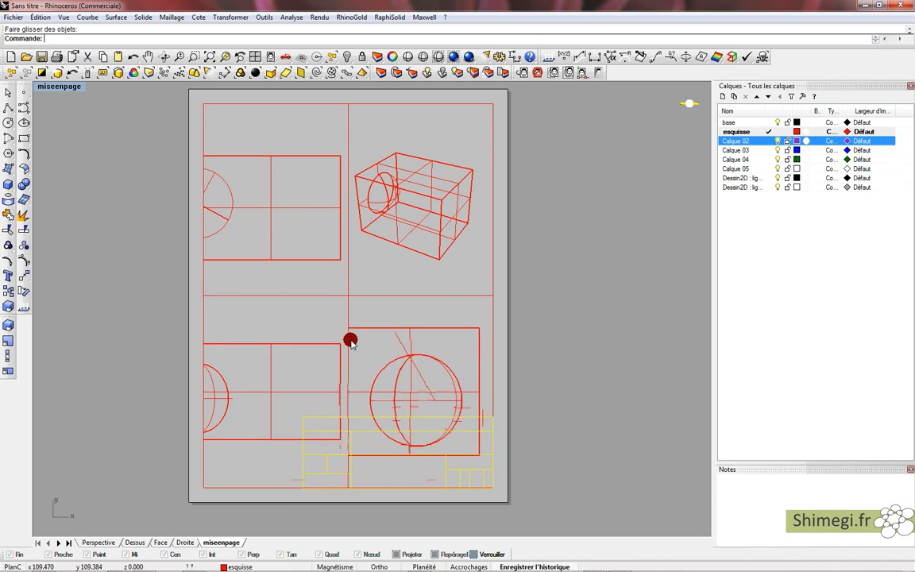
pyautogui.click(347, 339)
pyautogui.click(411, 319)
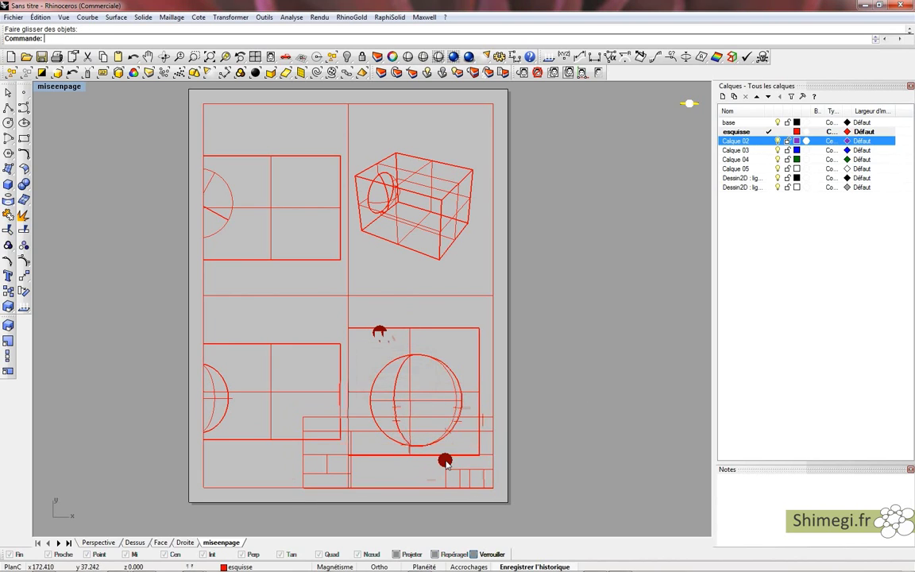
# Select the four detail views without the title block and scale them down in 2D to about half their size.
pyautogui.scroll(4, 443, 468)
pyautogui.click(233, 439)
pyautogui.hotkey('ctrl', 'a')
pyautogui.keyDown('ctrl'); pyautogui.click(231, 441); pyautogui.keyUp('ctrl')
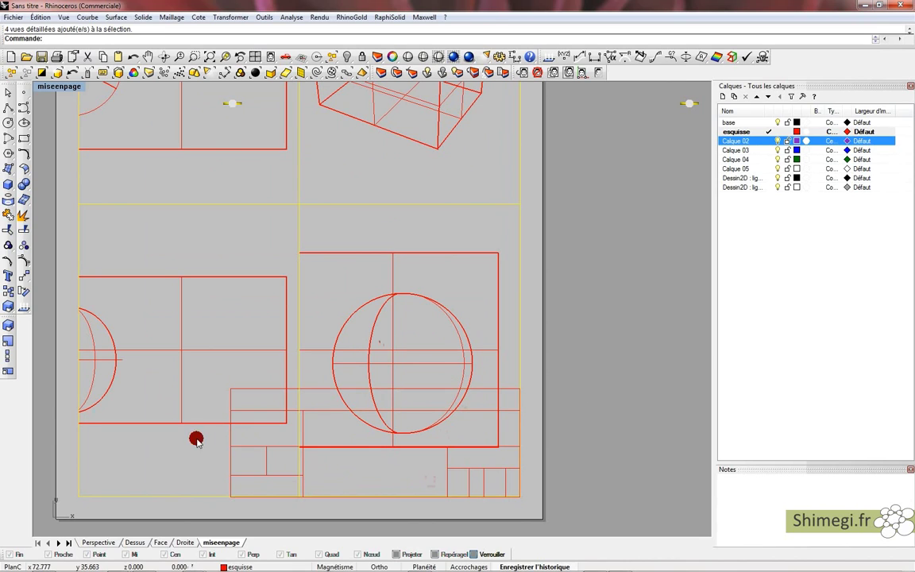
pyautogui.click(6, 355)
pyautogui.click(252, 190)
pyautogui.click(474, 501)
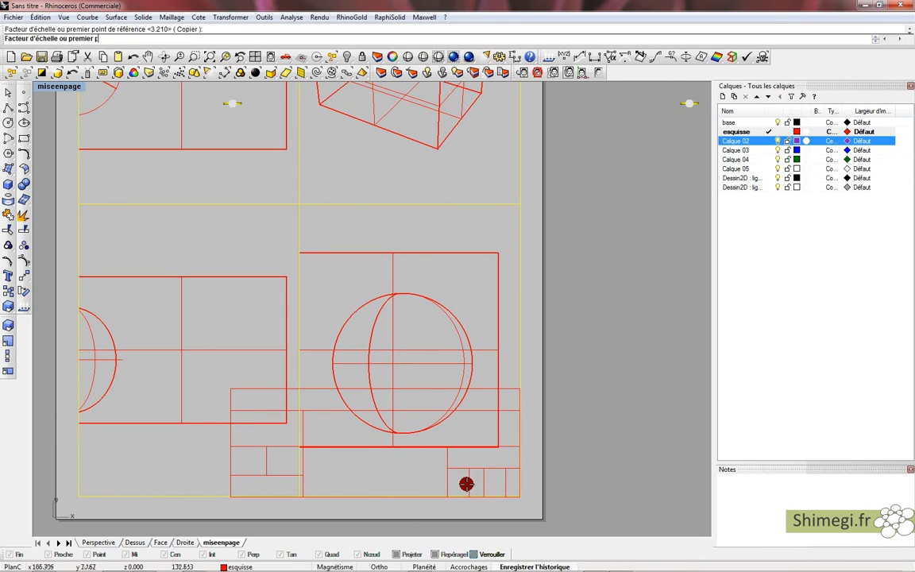
pyautogui.click(385, 362)
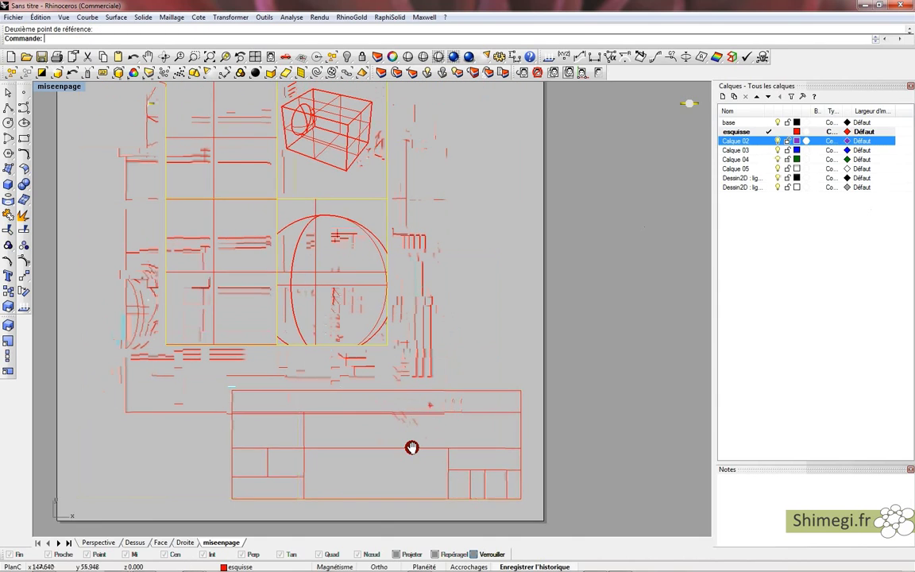
# Move the four detail views into the upper-left corner of the page and enlarge them in 2D by about 1.6 times.
pyautogui.scroll(-3, 350, 342)
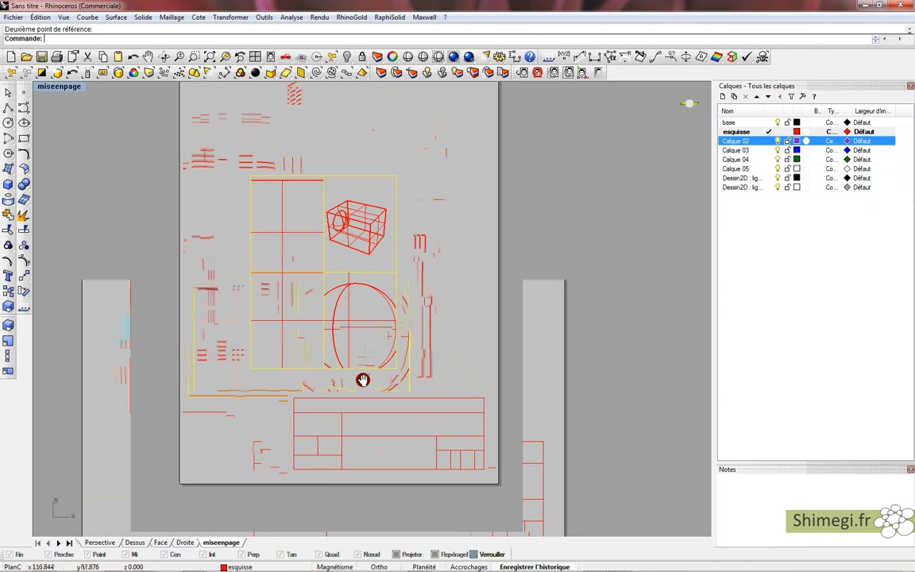
pyautogui.moveTo(335, 293); pyautogui.dragTo(282, 203)
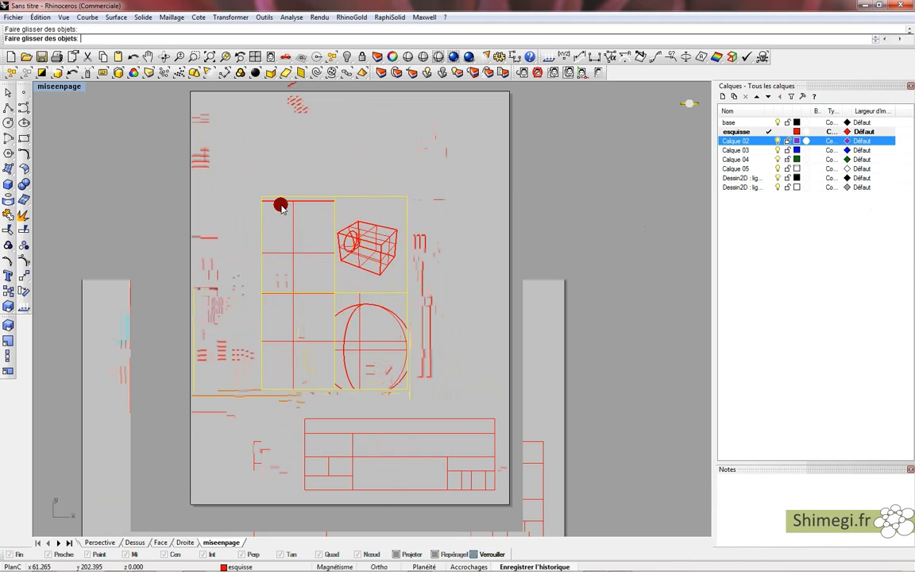
pyautogui.rightClick(233, 135)
pyautogui.click(210, 107)
pyautogui.click(352, 256)
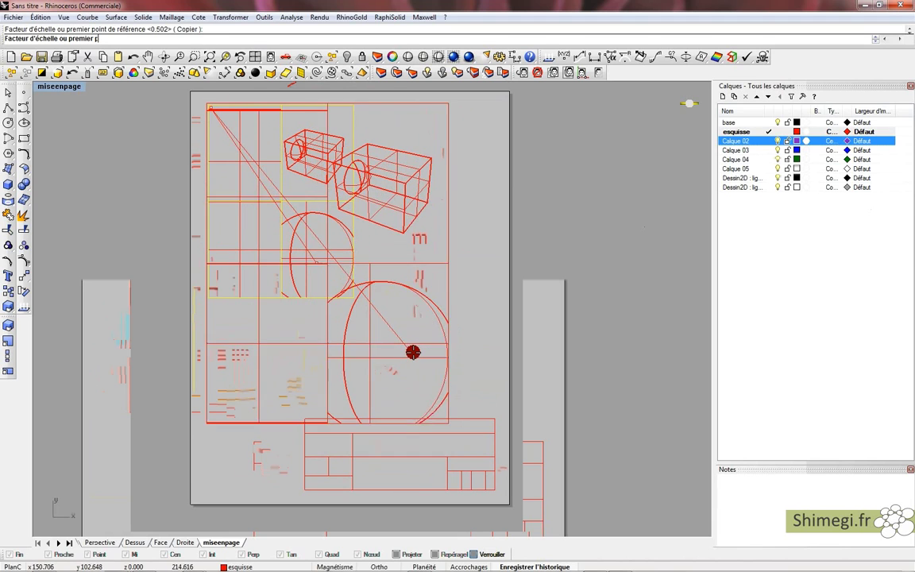
pyautogui.click(401, 339)
# Stretch the four detail views horizontally until their right edge aligns with the title block, and deselect them.
pyautogui.rightClick(437, 303)
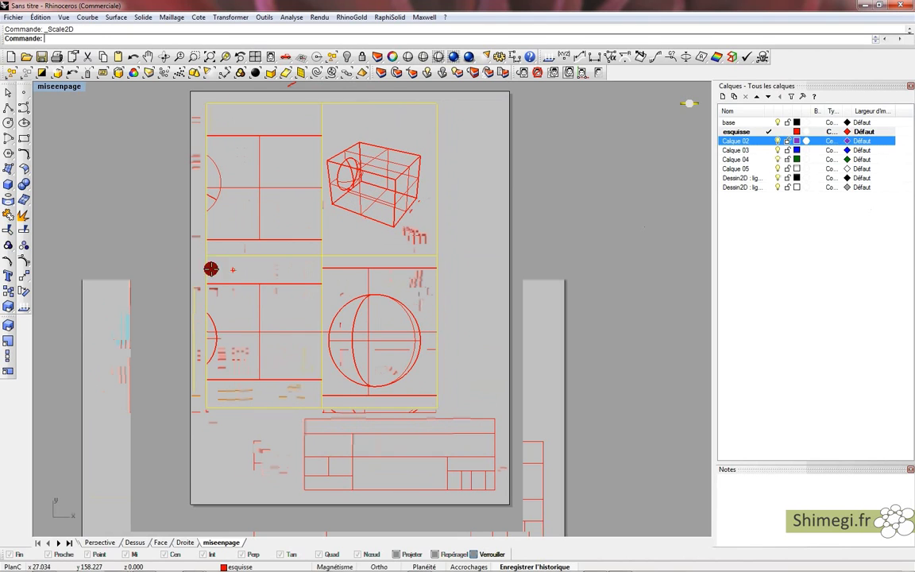
pyautogui.click(208, 260)
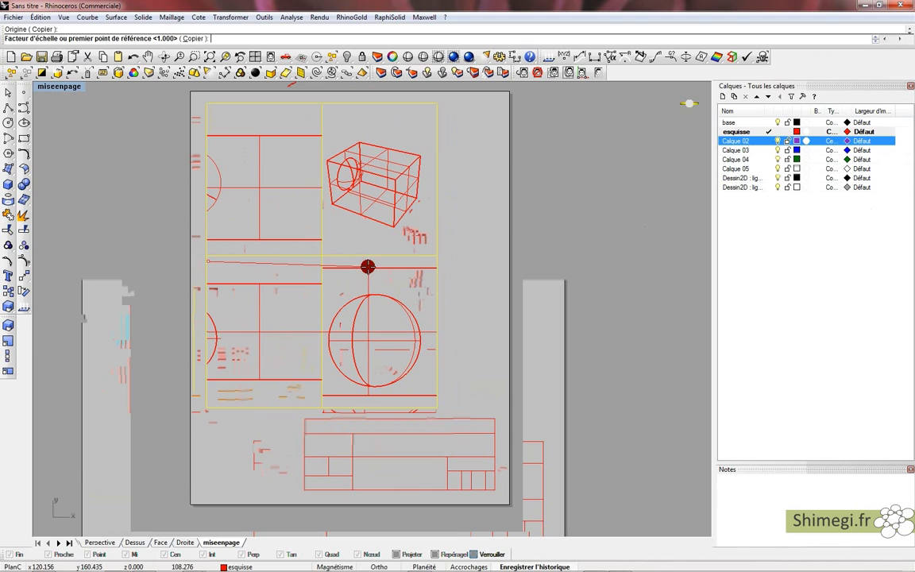
pyautogui.click(416, 261)
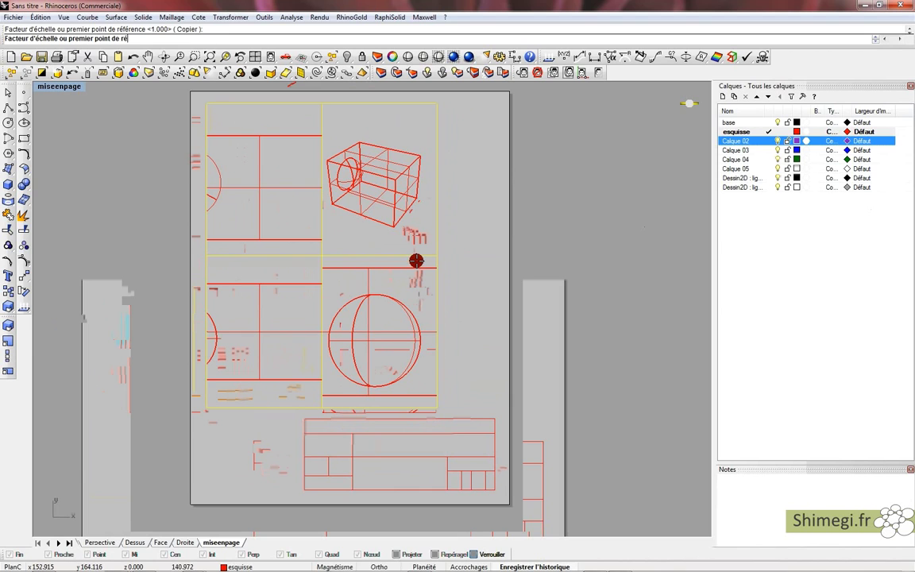
pyautogui.click(469, 262)
pyautogui.press('Escape')
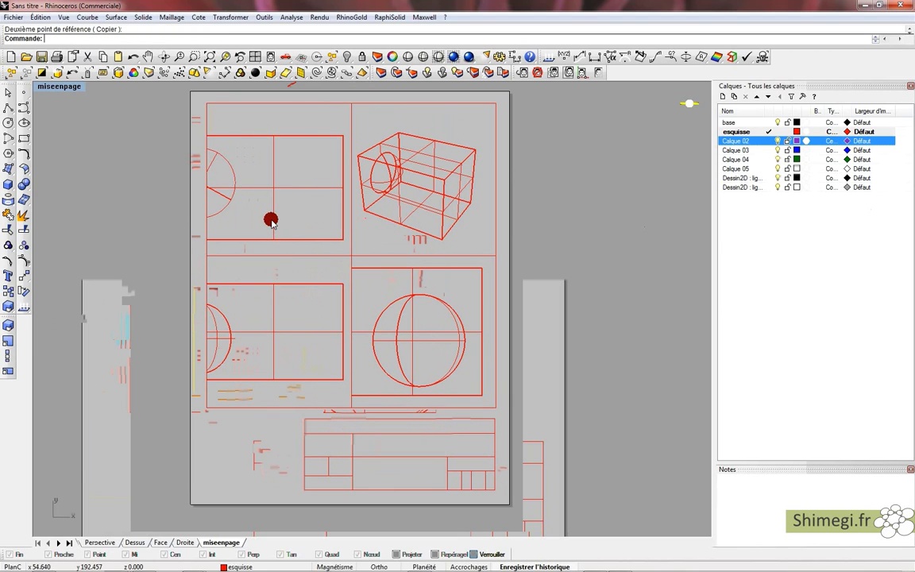
# Move the box slightly upward in the Dessus view and check its placement in the miseenpage detail views.
pyautogui.click(134, 541)
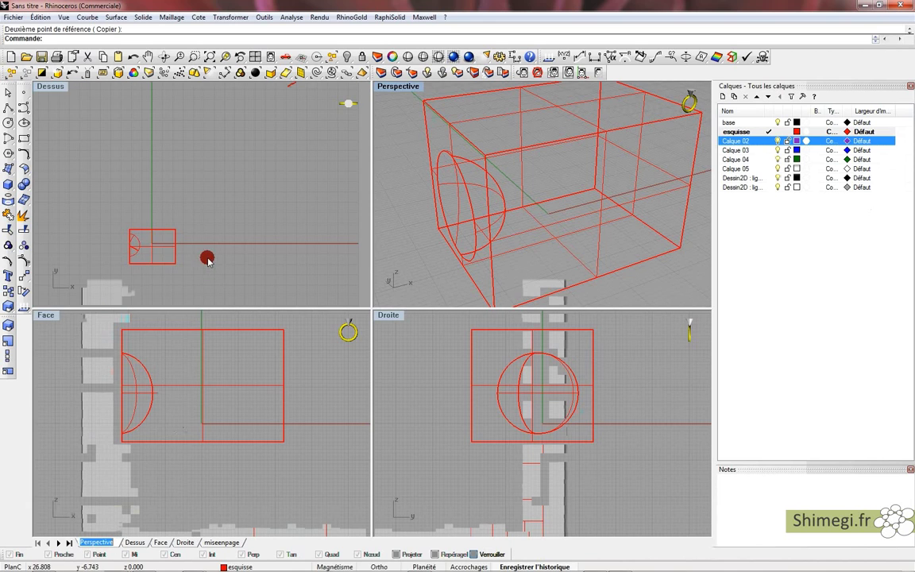
pyautogui.moveTo(242, 378); pyautogui.dragTo(223, 423, button='right')
pyautogui.click(184, 208)
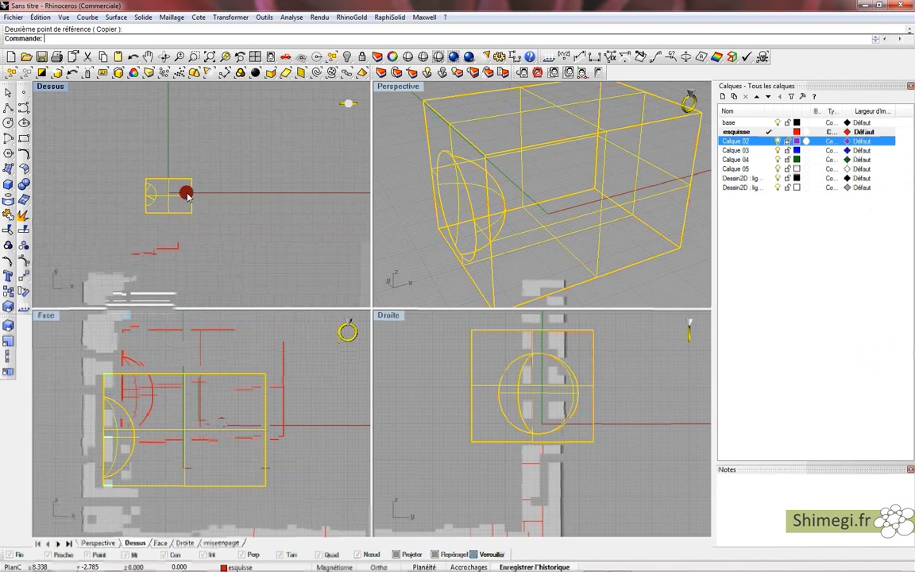
pyautogui.moveTo(187, 193); pyautogui.dragTo(189, 184)
pyautogui.click(509, 205)
pyautogui.scroll(-5, 508, 208)
pyautogui.click(511, 370)
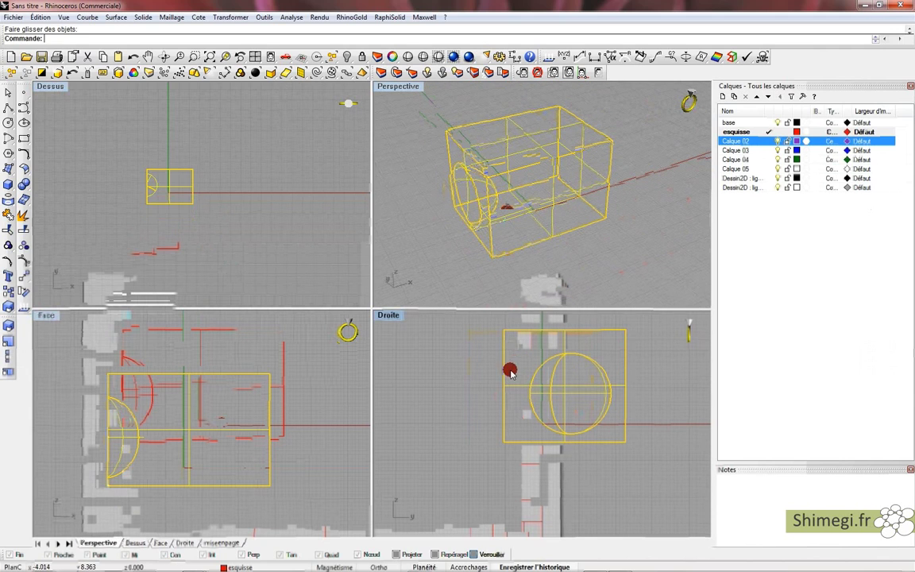
pyautogui.click(222, 542)
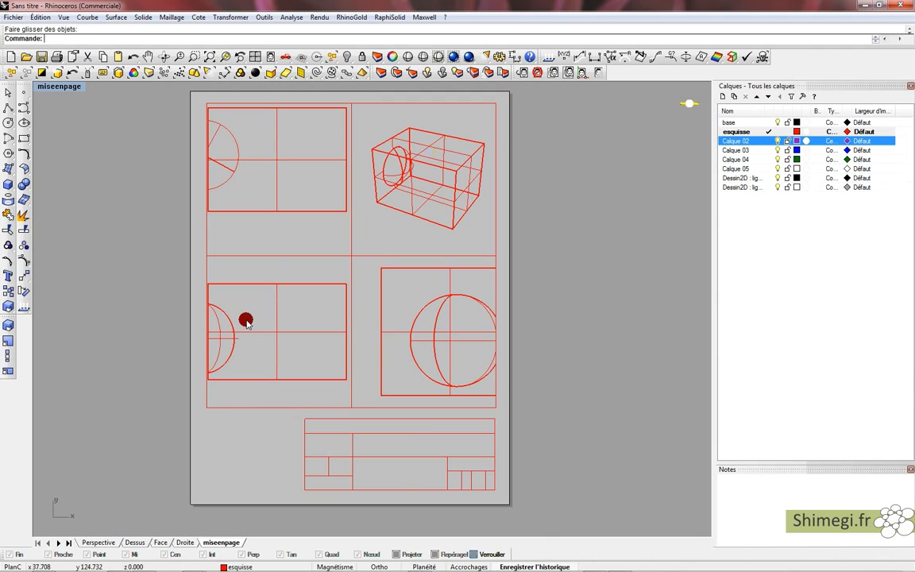
# Reposition the box in the Droite view so it fits its detail frame, and return to the miseenpage layout.
pyautogui.click(100, 543)
pyautogui.moveTo(584, 414); pyautogui.dragTo(560, 426)
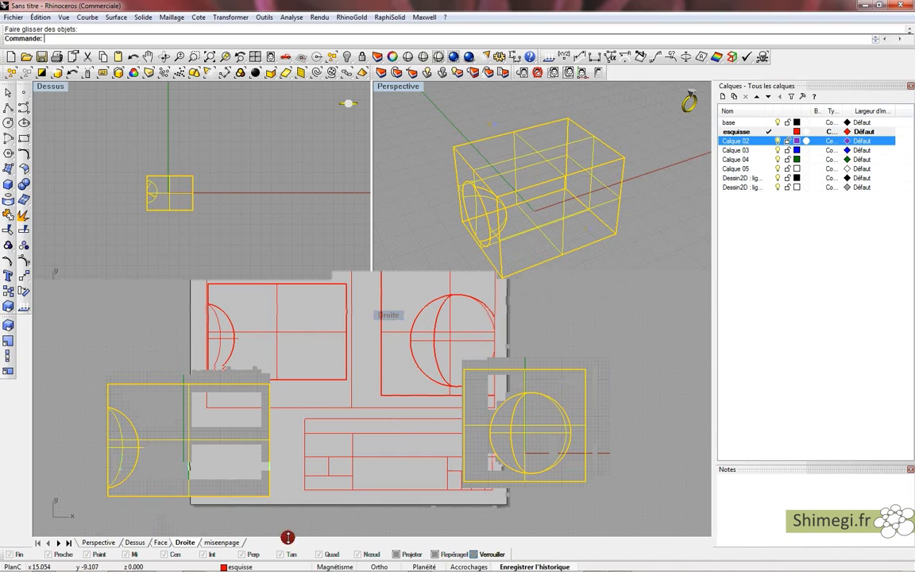
pyautogui.click(227, 542)
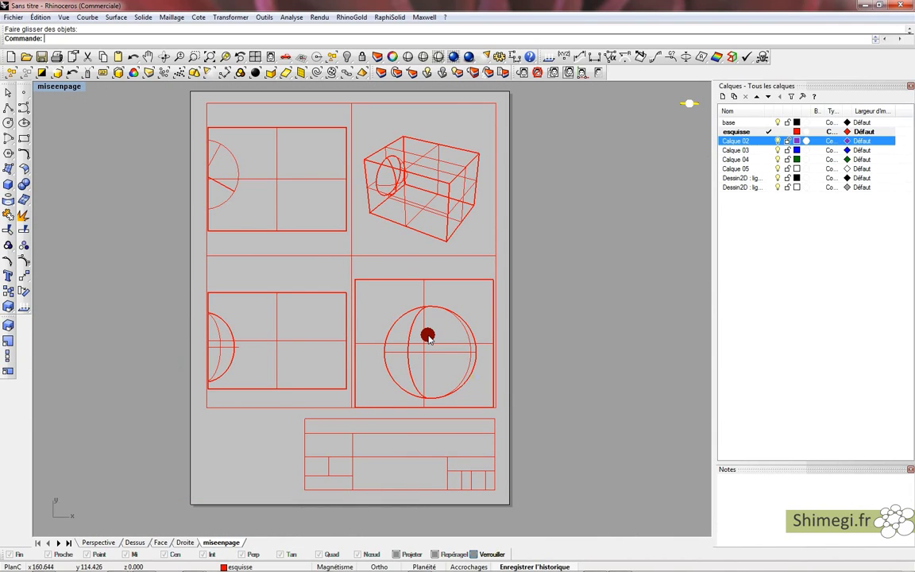
# Zoom all four model viewports to the extents of the box.
pyautogui.click(104, 545)
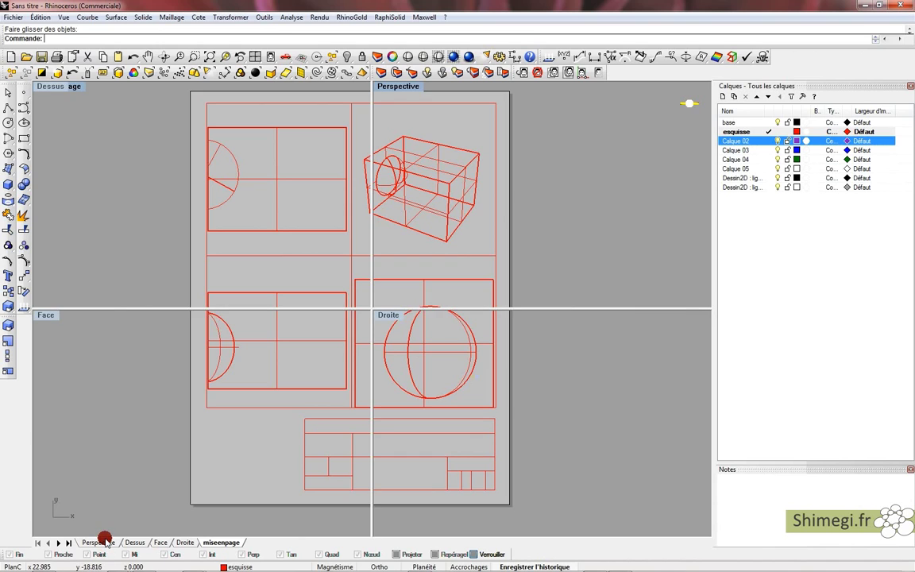
pyautogui.click(194, 163)
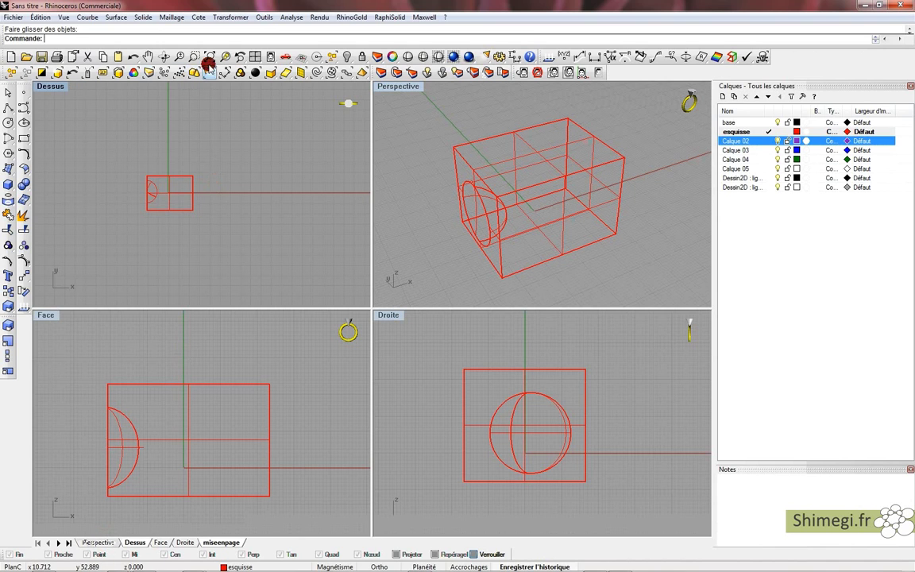
pyautogui.rightClick(249, 56)
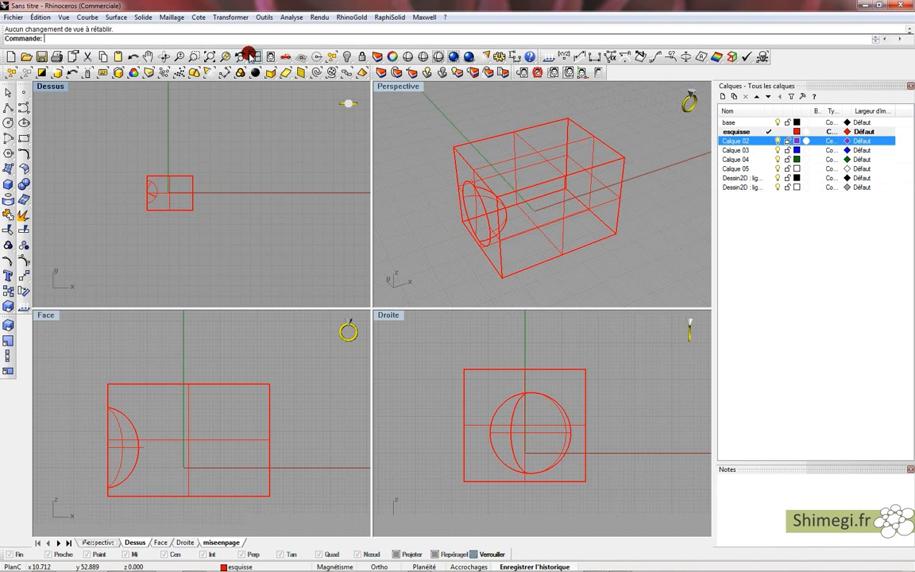
pyautogui.rightClick(249, 56)
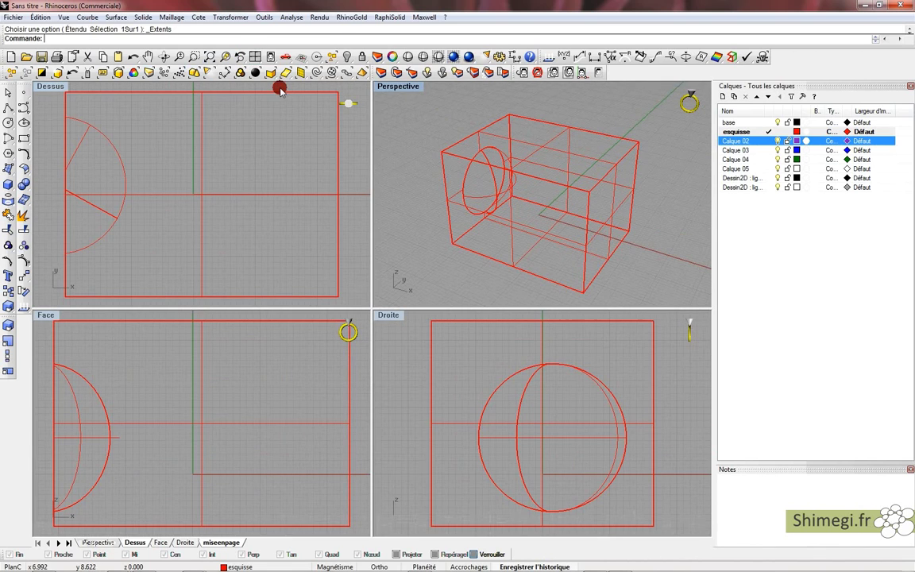
# Create a new portrait layout named Page 2, 215.9 by 279.4 mm with four detail views, and return to the miseenpage layout.
pyautogui.rightClick(229, 542)
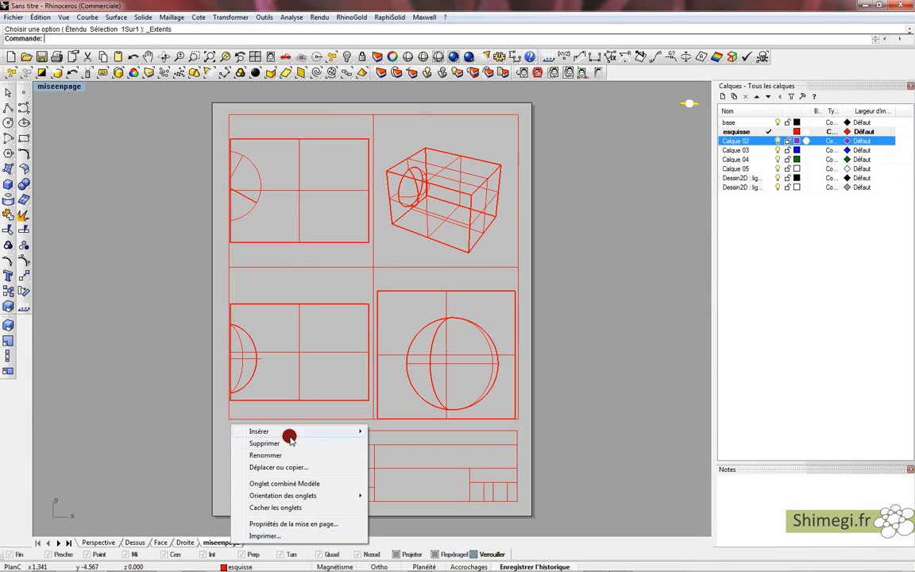
pyautogui.moveTo(294, 431)
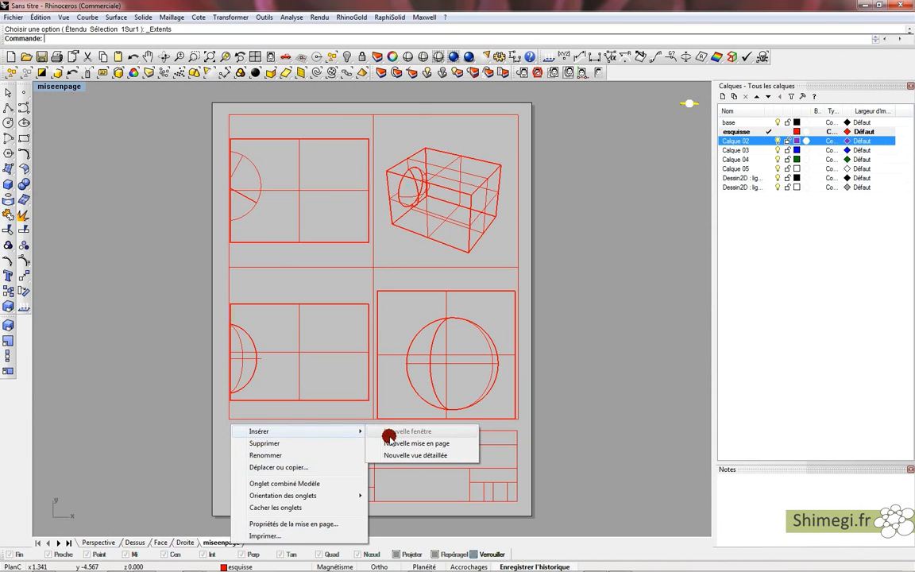
pyautogui.click(391, 443)
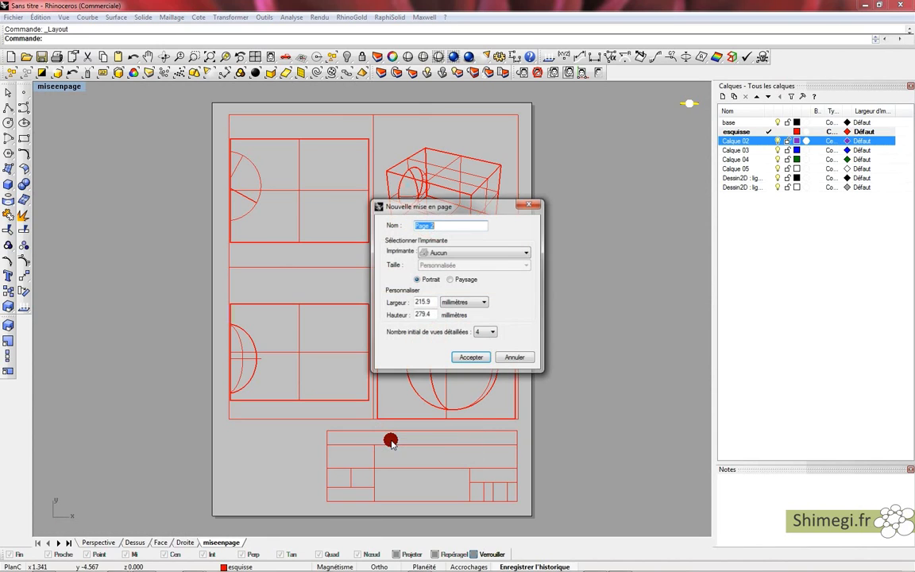
pyautogui.click(467, 358)
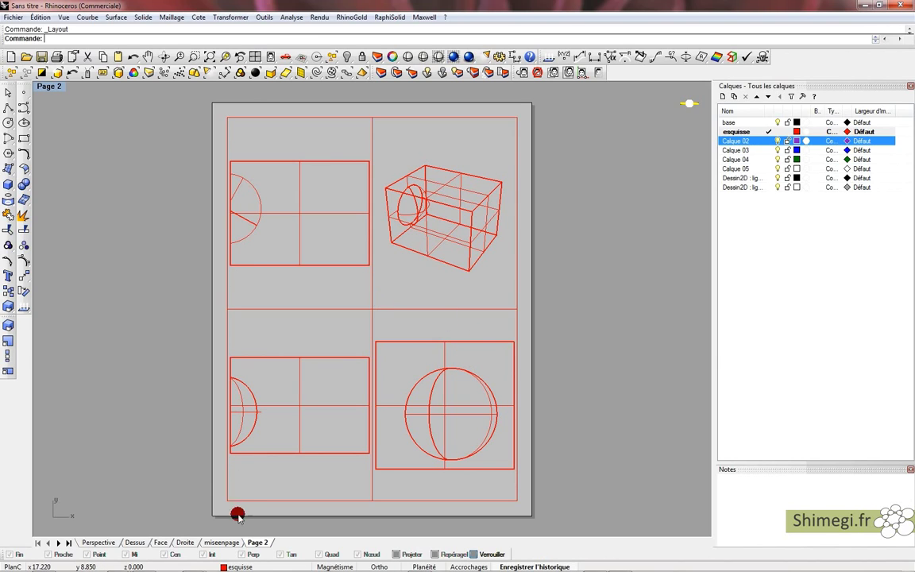
pyautogui.click(220, 543)
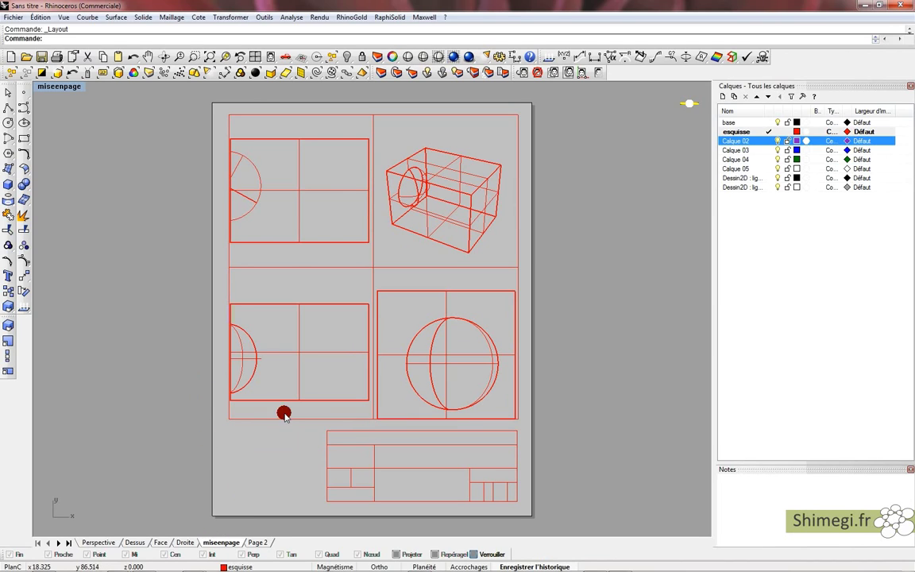
# Set the layout paper colour to white in the appearance colours of the Rhino options.
pyautogui.click(351, 432)
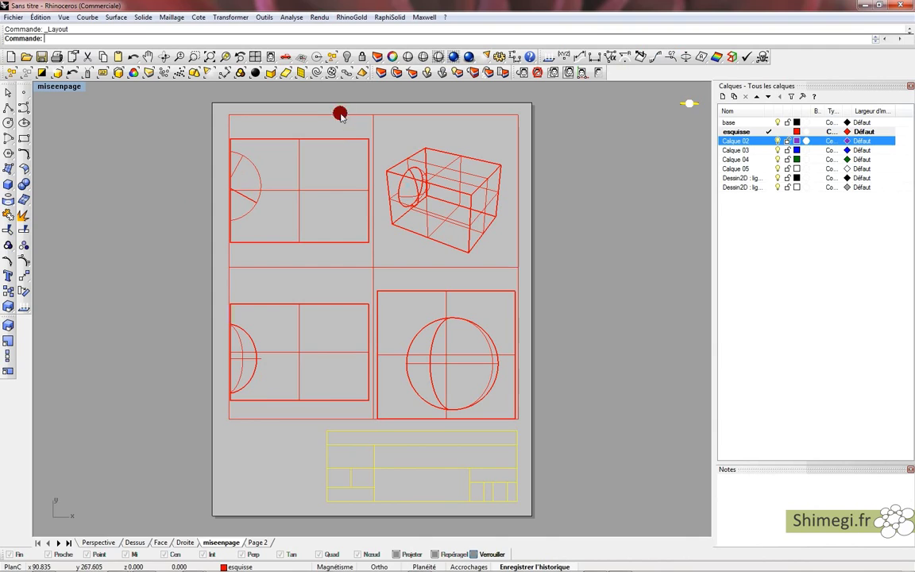
pyautogui.click(265, 16)
pyautogui.click(260, 6)
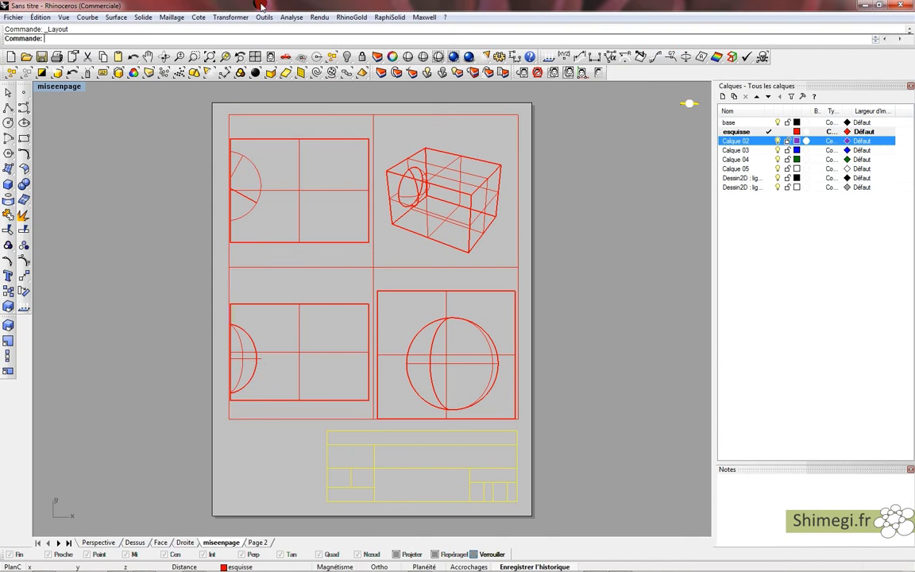
pyautogui.click(267, 36)
pyautogui.write('_Optio')
pyautogui.press('Return')
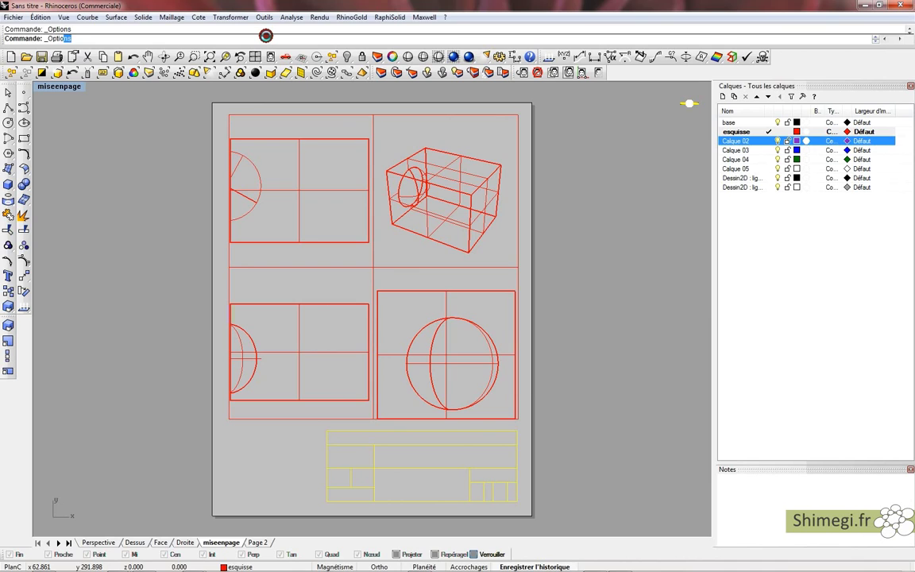
pyautogui.moveTo(416, 98); pyautogui.dragTo(594, 96)
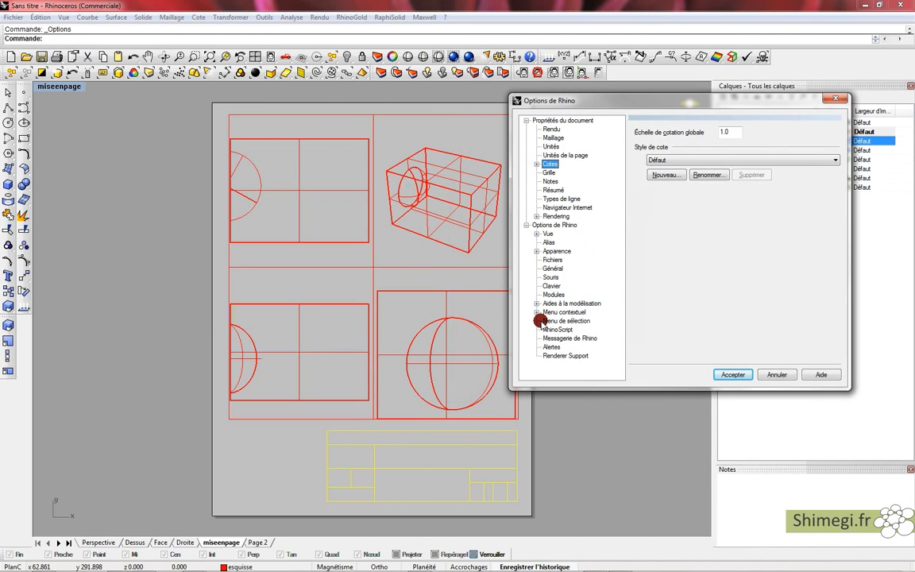
pyautogui.click(537, 233)
pyautogui.click(537, 260)
pyautogui.click(588, 272)
pyautogui.click(831, 326)
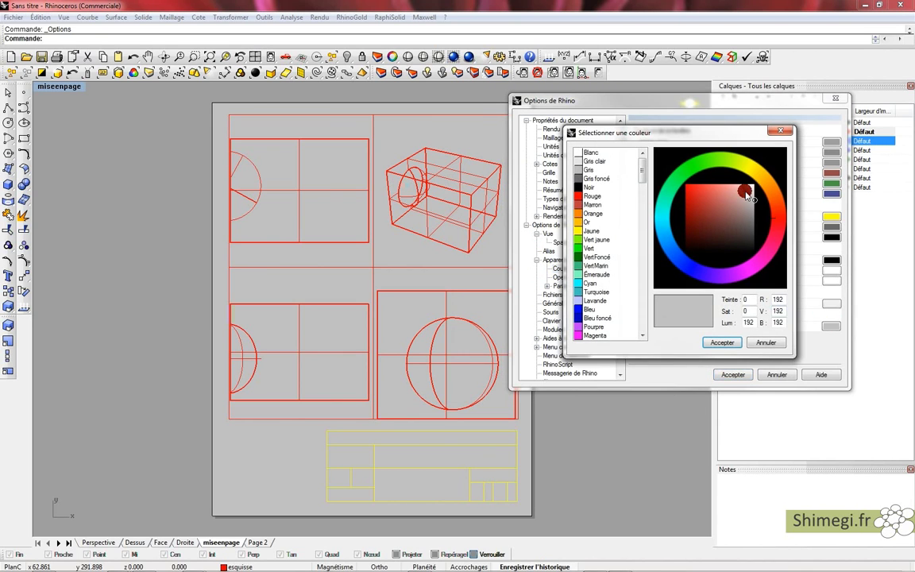
pyautogui.click(754, 185)
pyautogui.click(724, 344)
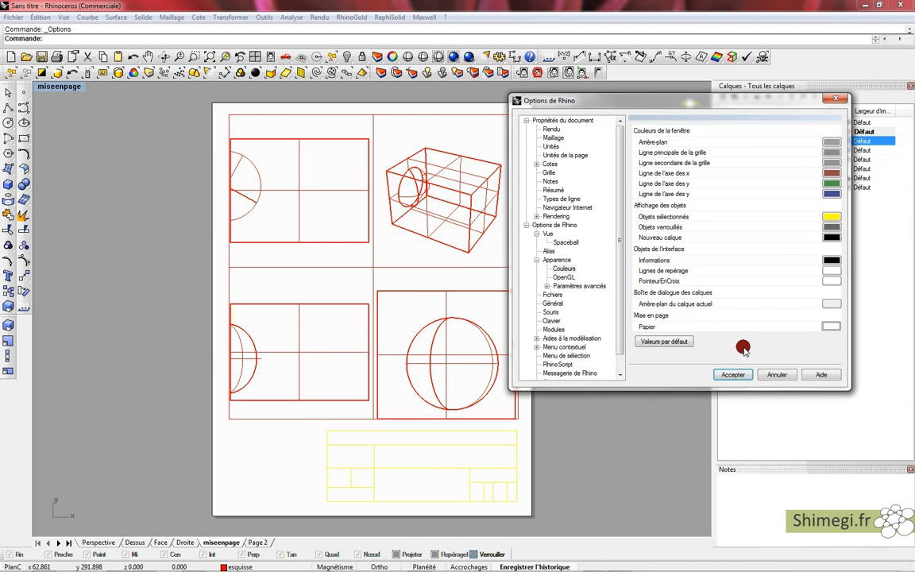
pyautogui.click(733, 374)
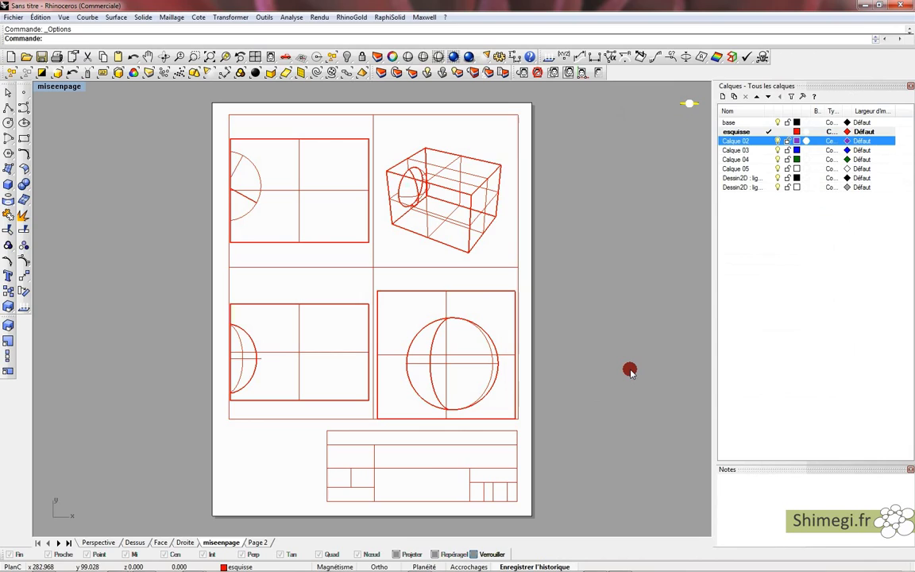